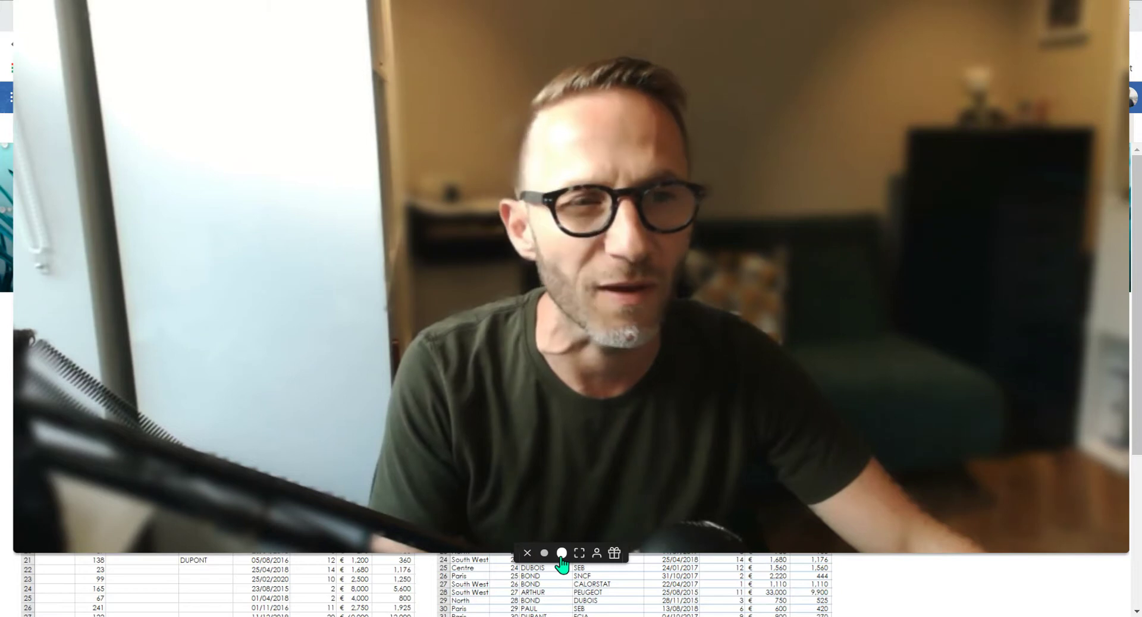
{"action": "left_click", "coordinate": [561, 553]}
{"action": "left_click_drag", "start_coordinate": [201, 405], "coordinate": [1002, 408]}
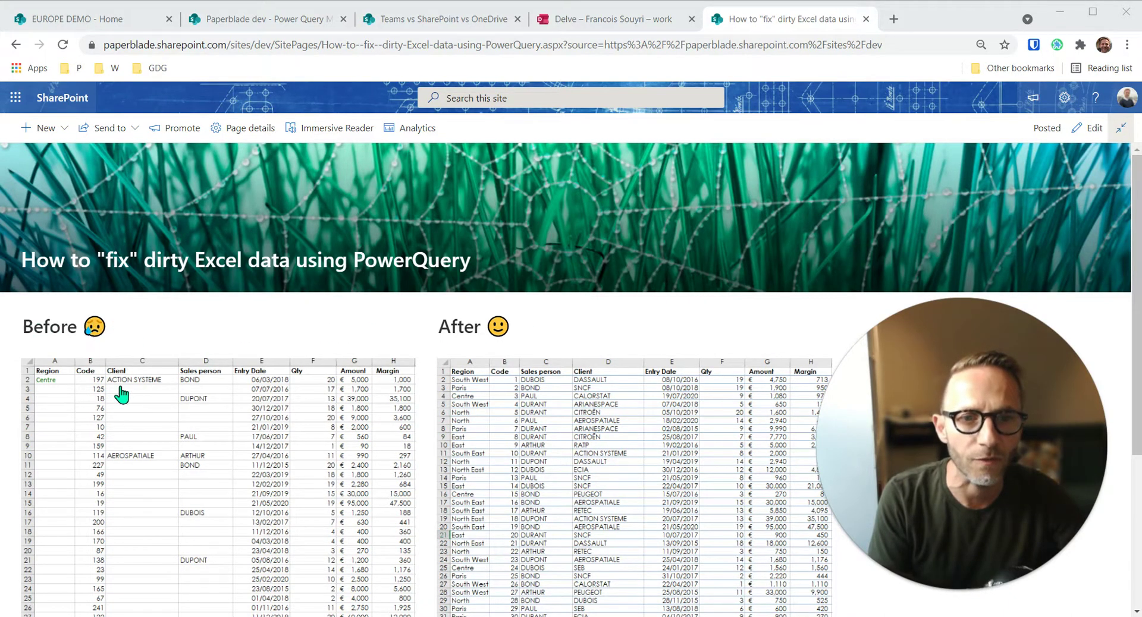
Step: Compare the Before and After data samples on the "How to fix dirty Excel data using PowerQuery" page
{"action": "key", "text": "ctrl+plus"}
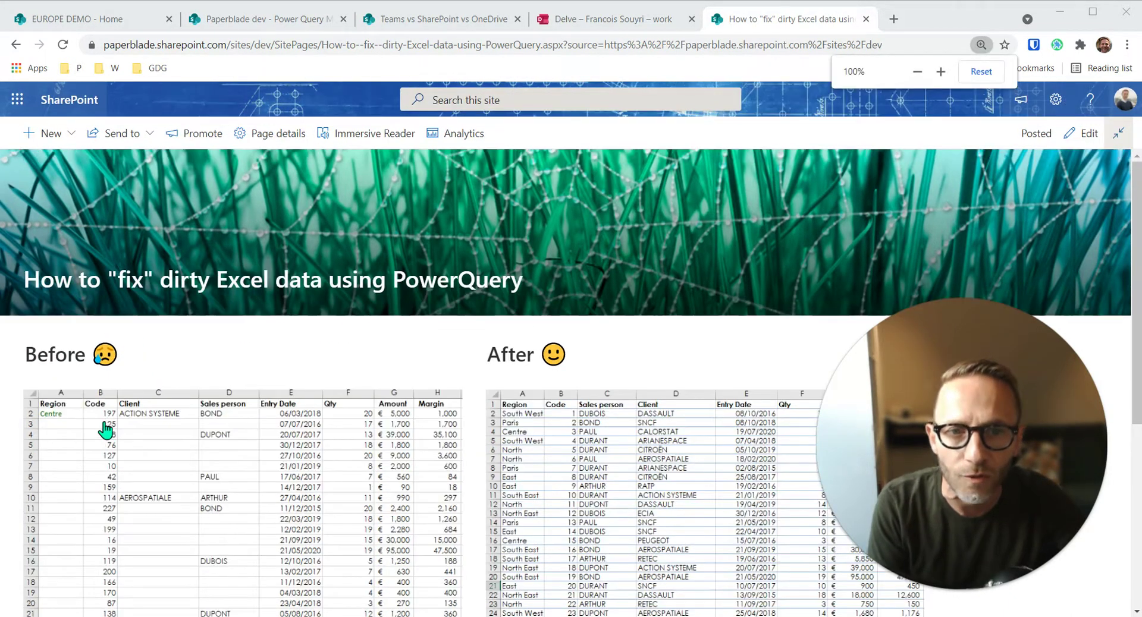
{"action": "scroll", "coordinate": [104, 417], "scroll_direction": "down", "scroll_amount": 2}
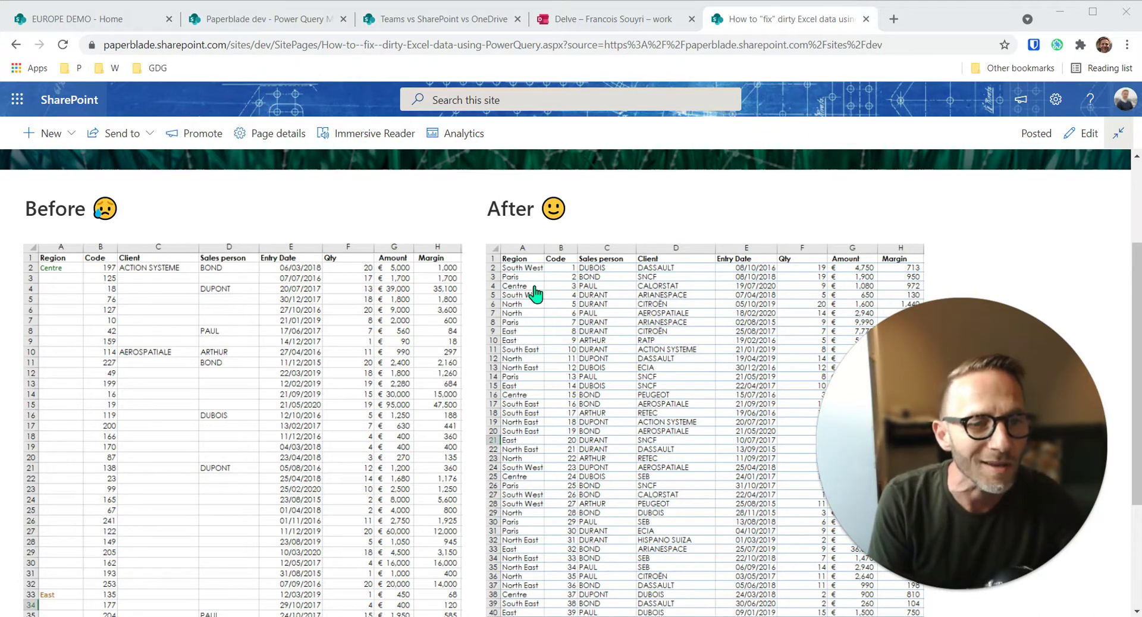
{"action": "left_click_drag", "start_coordinate": [488, 209], "coordinate": [564, 205]}
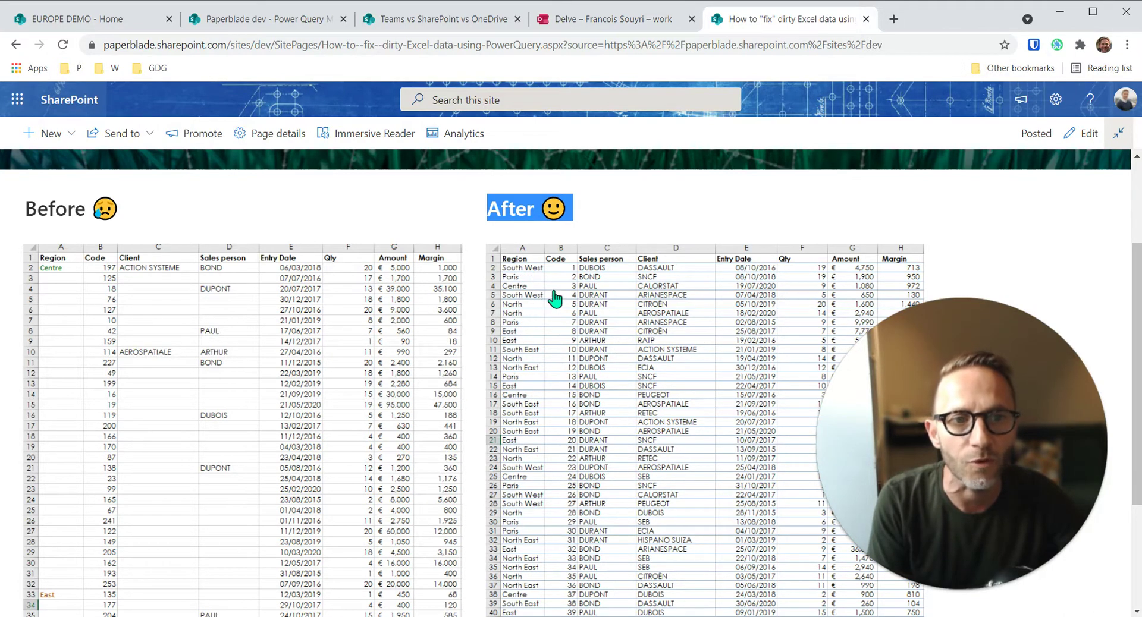
{"action": "scroll", "coordinate": [555, 295], "scroll_direction": "up", "scroll_amount": 3}
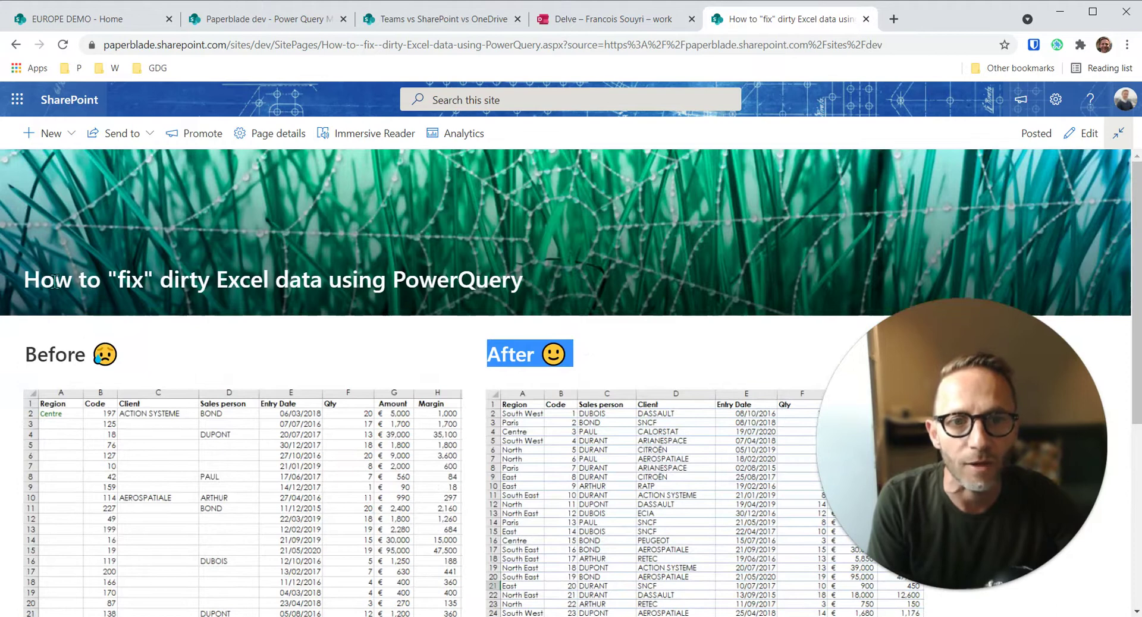
{"action": "left_click_drag", "start_coordinate": [24, 280], "coordinate": [572, 295]}
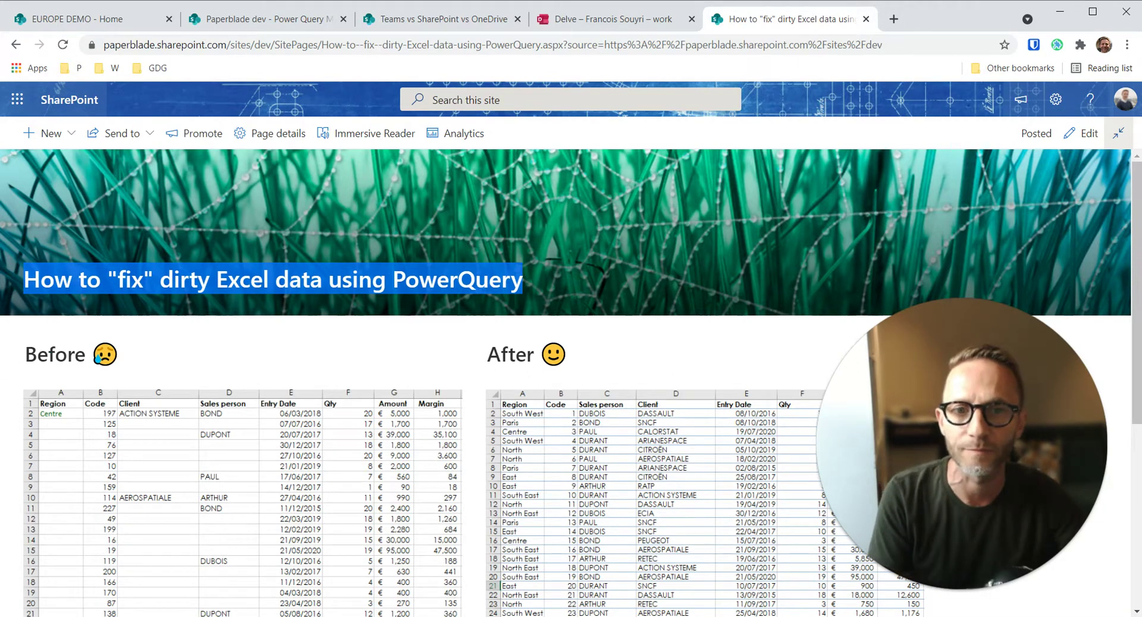
Step: Open "Sales list - incomplete.xlsx" from the Power Query Manipulations folder and examine the gaps in its Region and Client columns
{"action": "key", "text": "ctrl+2"}
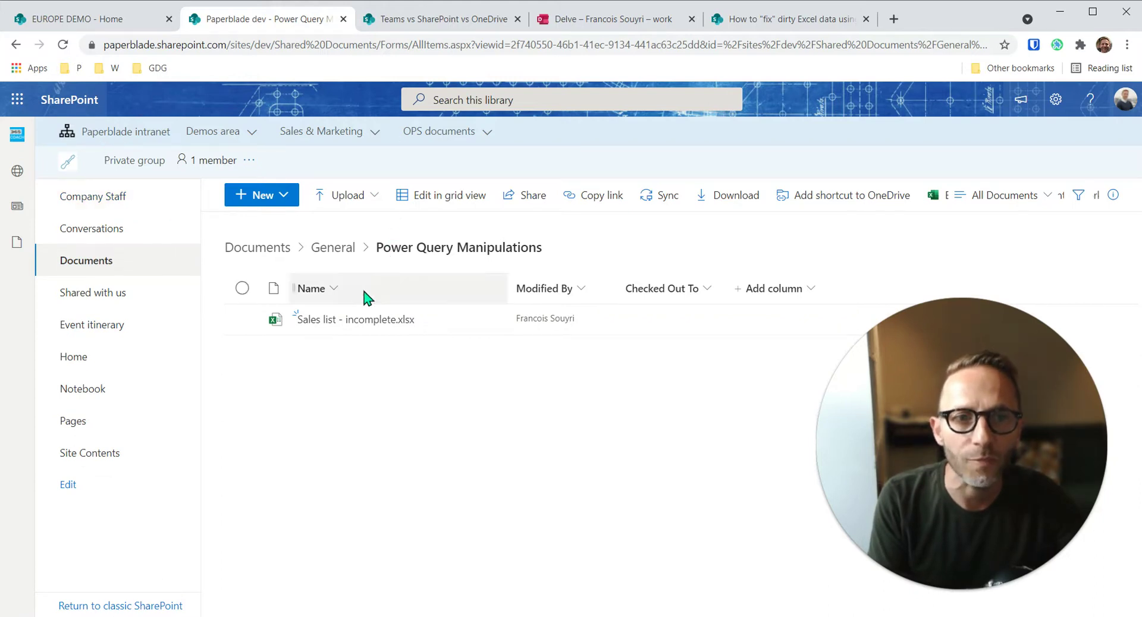
{"action": "left_click", "coordinate": [347, 321]}
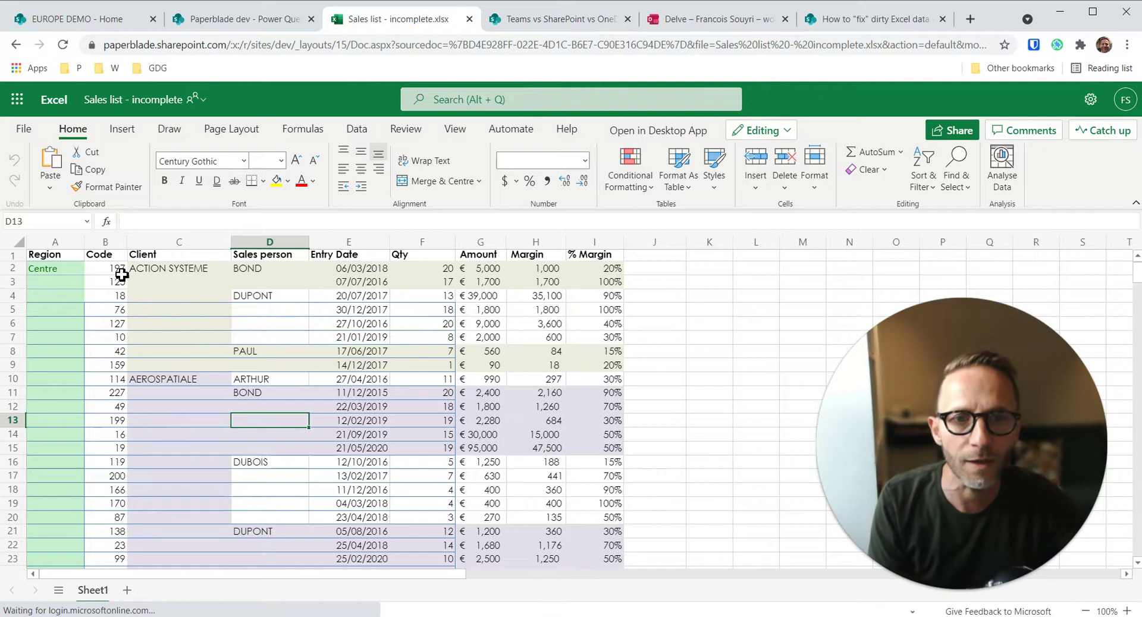
{"action": "left_click_drag", "start_coordinate": [53, 290], "coordinate": [51, 511]}
{"action": "left_click", "coordinate": [171, 303]}
{"action": "left_click", "coordinate": [176, 290]}
{"action": "left_click_drag", "start_coordinate": [176, 289], "coordinate": [178, 365]}
{"action": "left_click", "coordinate": [199, 311]}
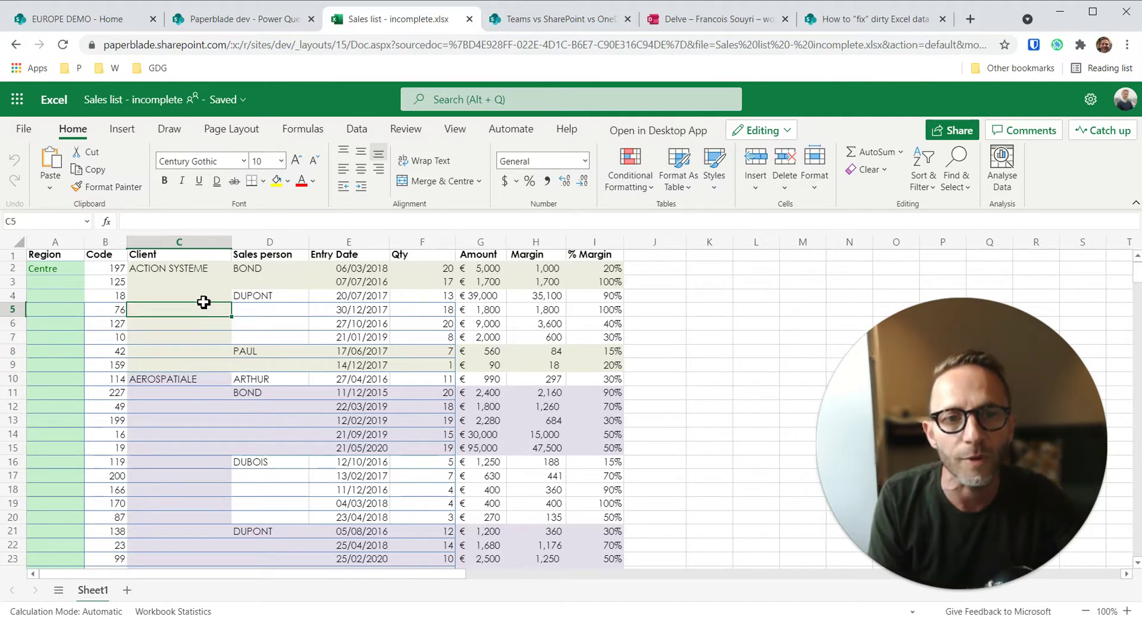
{"action": "left_click", "coordinate": [217, 269]}
Step: Try sorting the sales list by Region in ascending order, inspect the rows, and undo the sort
{"action": "left_click", "coordinate": [71, 270]}
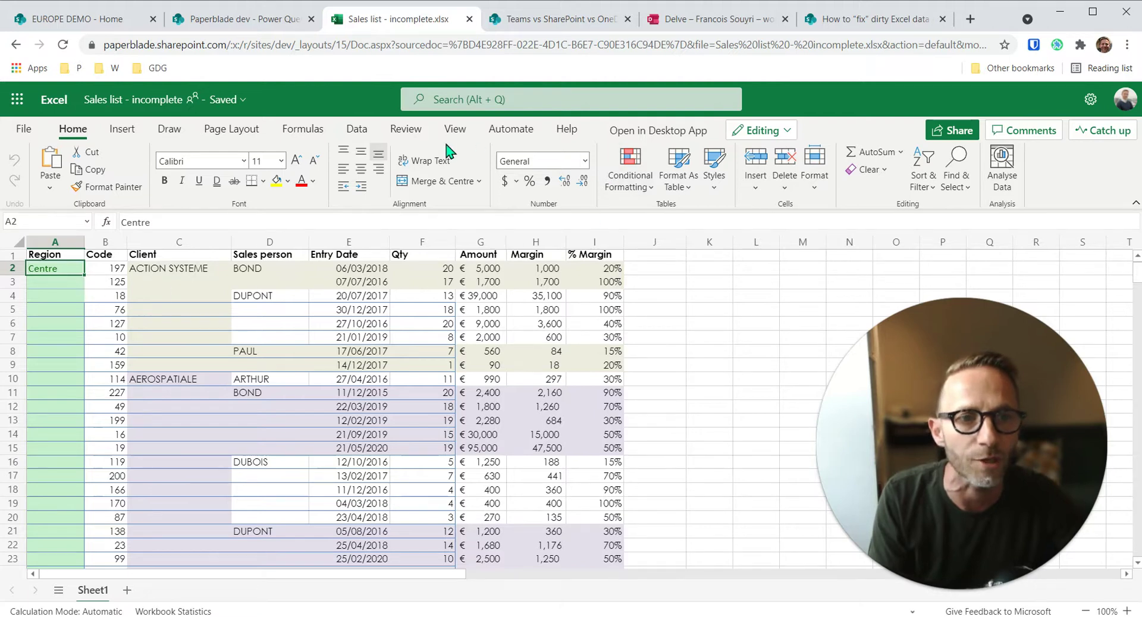
{"action": "left_click", "coordinate": [357, 129]}
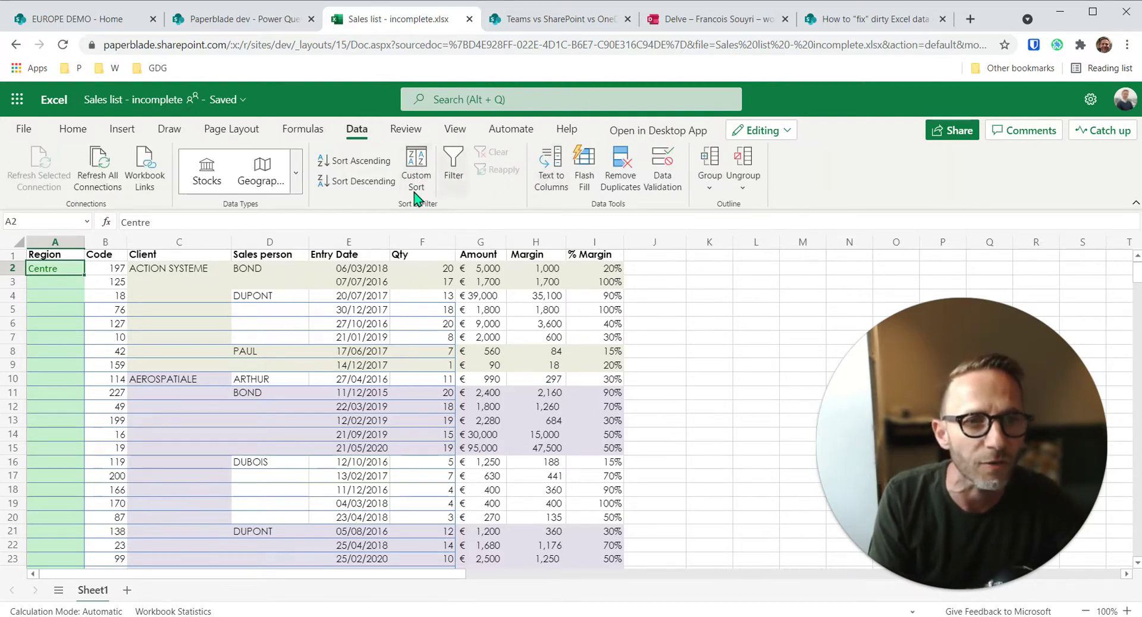
{"action": "left_click", "coordinate": [354, 163]}
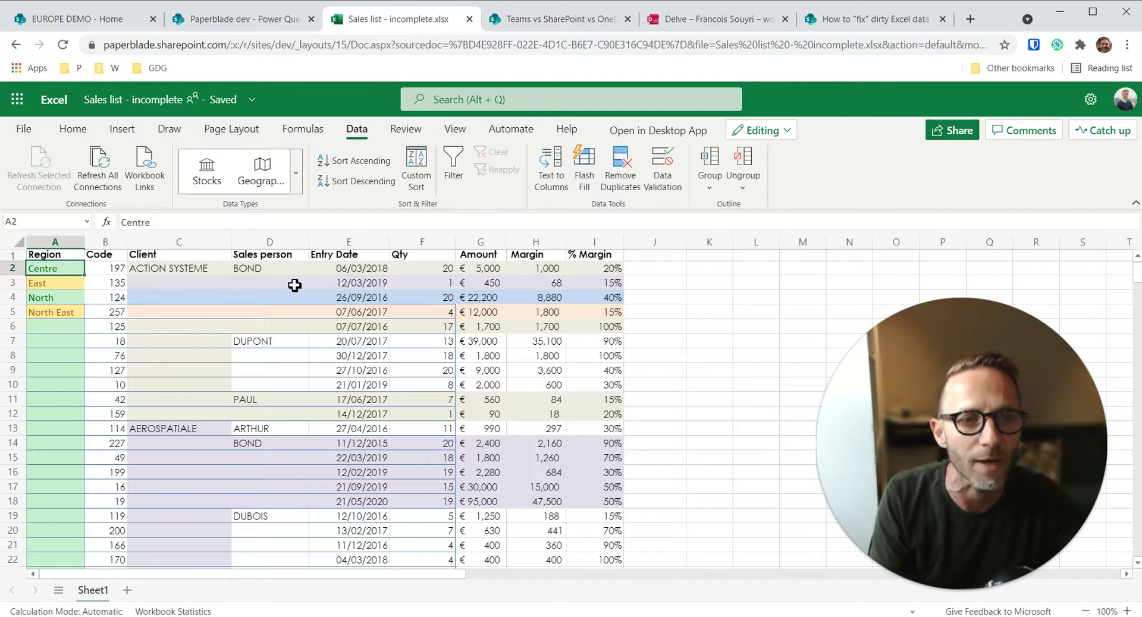
{"action": "left_click", "coordinate": [170, 343]}
{"action": "left_click_drag", "start_coordinate": [87, 329], "coordinate": [105, 424]}
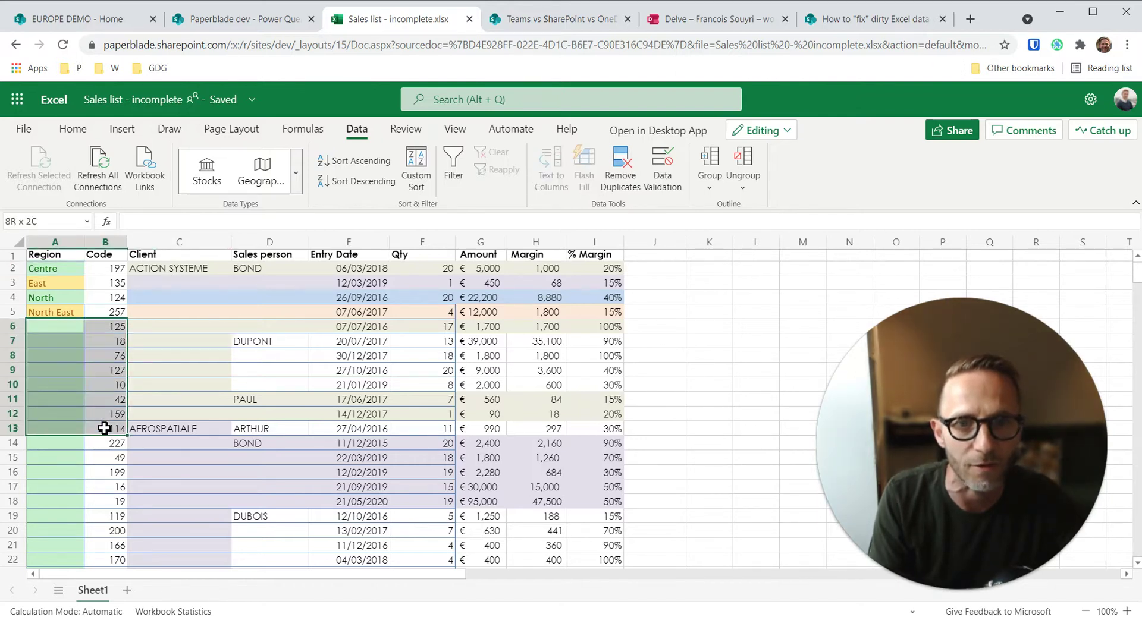
{"action": "left_click", "coordinate": [257, 375]}
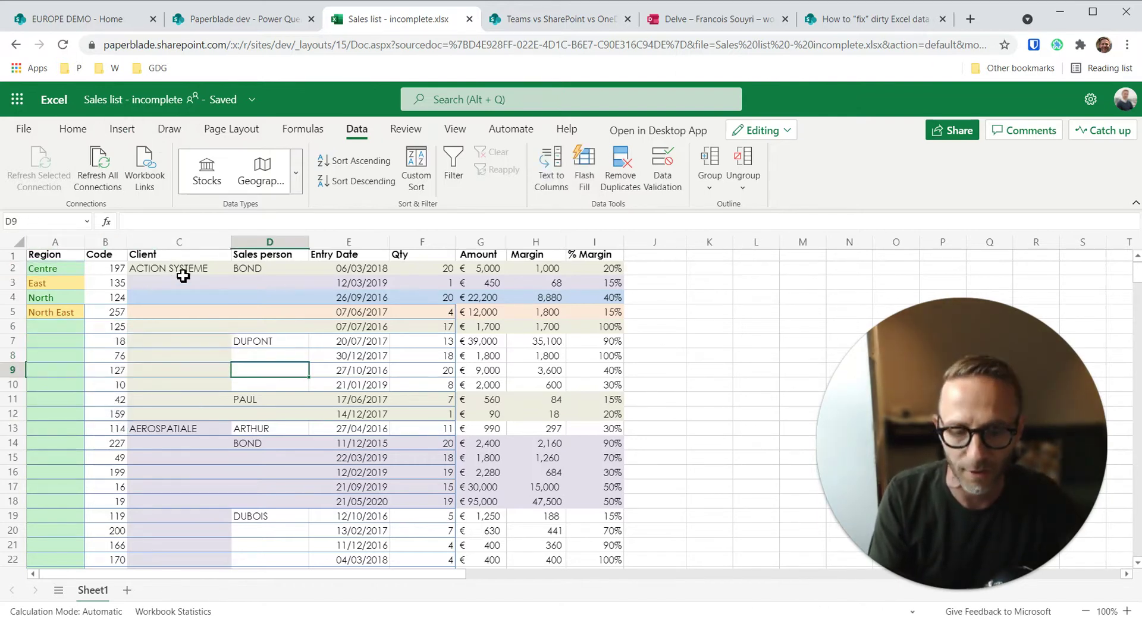
{"action": "key", "text": "ctrl+z"}
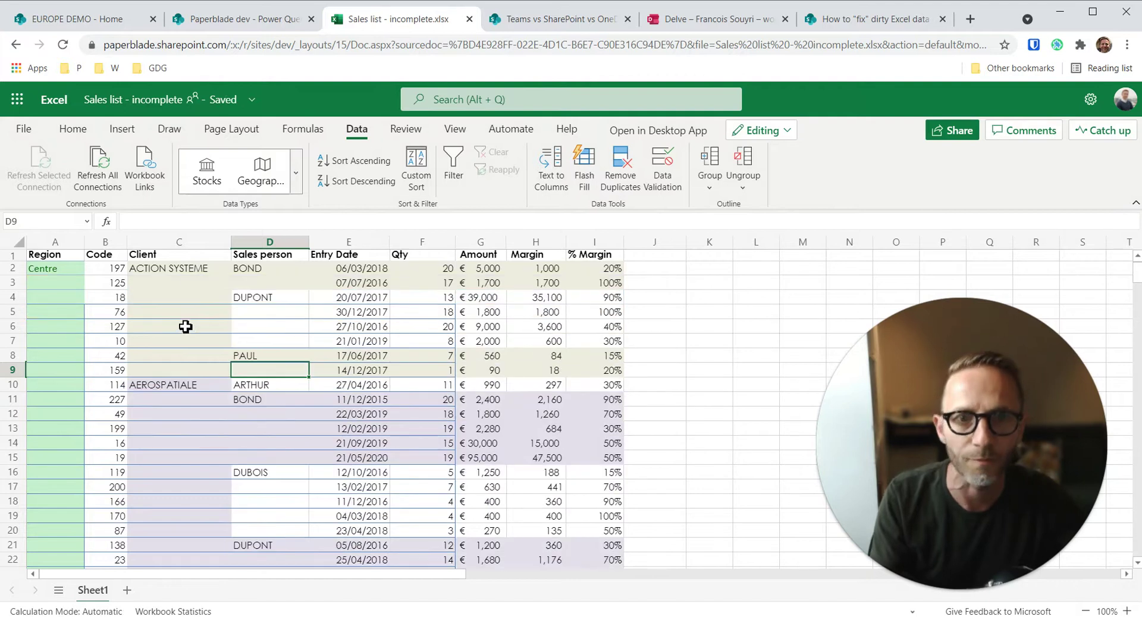
Step: Open the sales list workbook in the desktop version of Excel
{"action": "left_click", "coordinate": [186, 282]}
{"action": "left_click", "coordinate": [68, 285]}
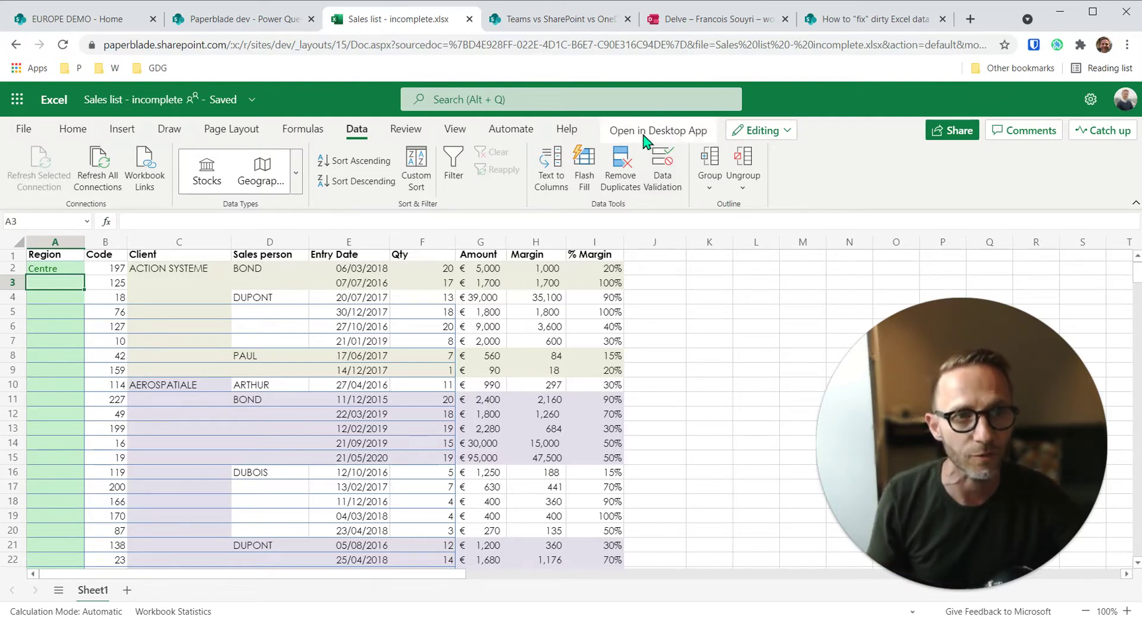
{"action": "left_click", "coordinate": [682, 137]}
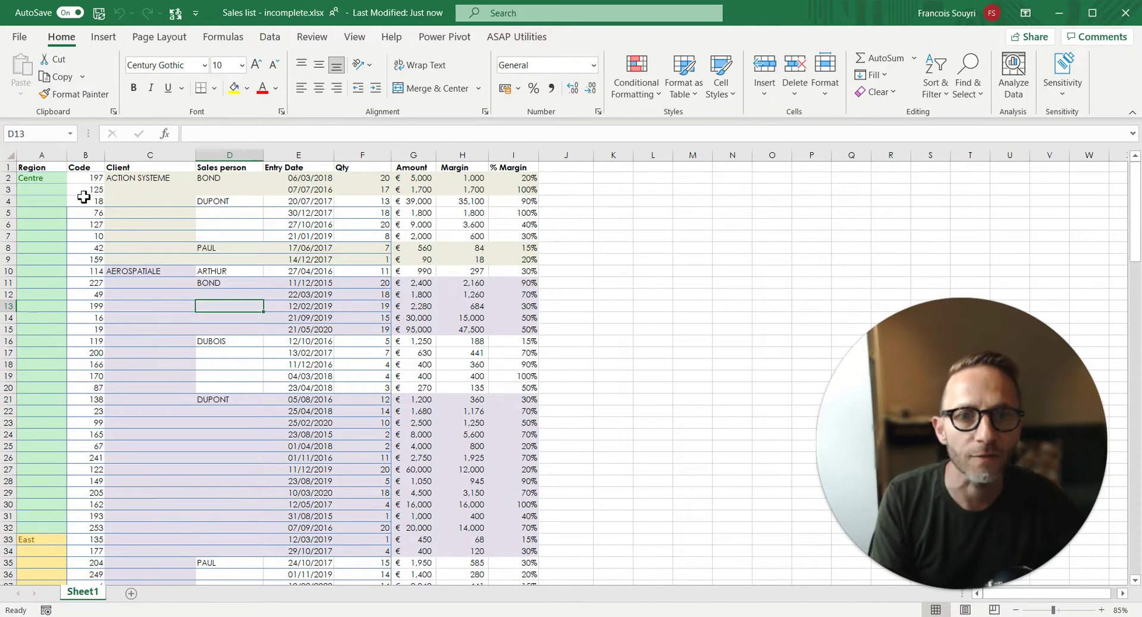
Step: Examine the layout of the sales data on Sheet1, including the blank cells in the Region and Client columns
{"action": "left_click", "coordinate": [30, 197]}
{"action": "scroll", "coordinate": [72, 216], "scroll_direction": "up", "scroll_amount": 1}
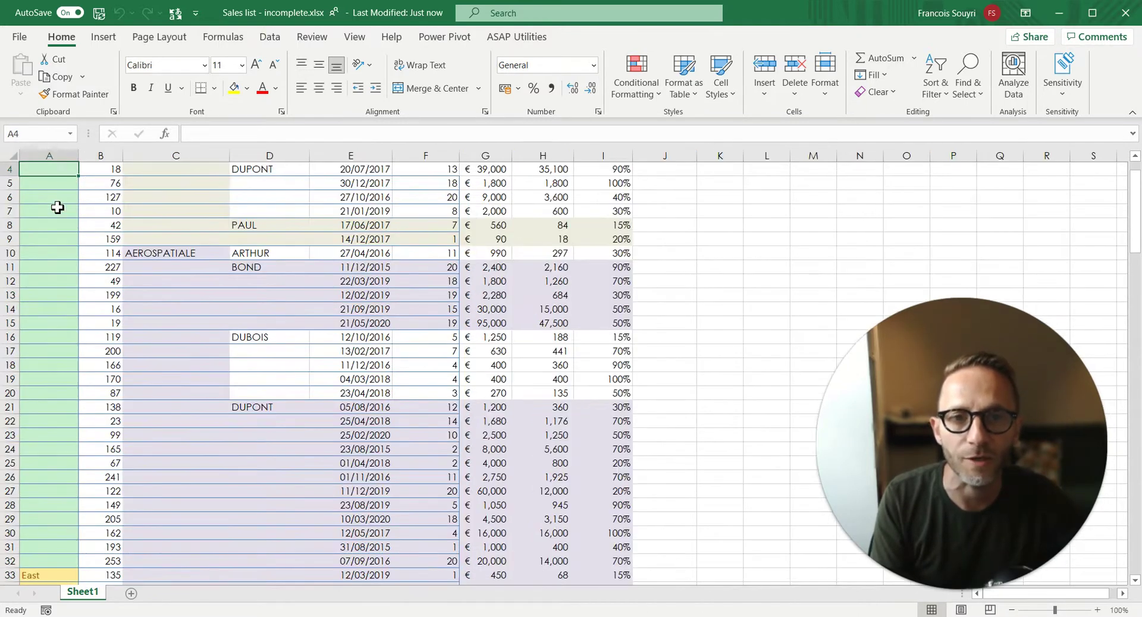
{"action": "scroll", "coordinate": [43, 192], "scroll_direction": "up", "scroll_amount": 1}
{"action": "left_click", "coordinate": [52, 186]}
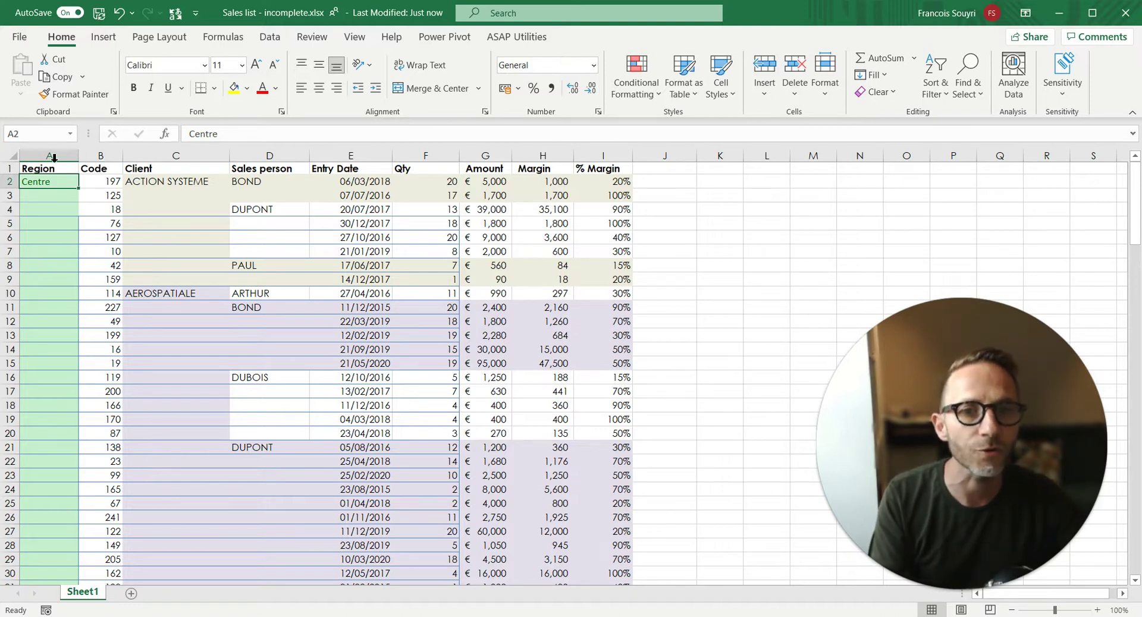
{"action": "left_click_drag", "start_coordinate": [49, 168], "coordinate": [395, 404]}
{"action": "left_click", "coordinate": [425, 349]}
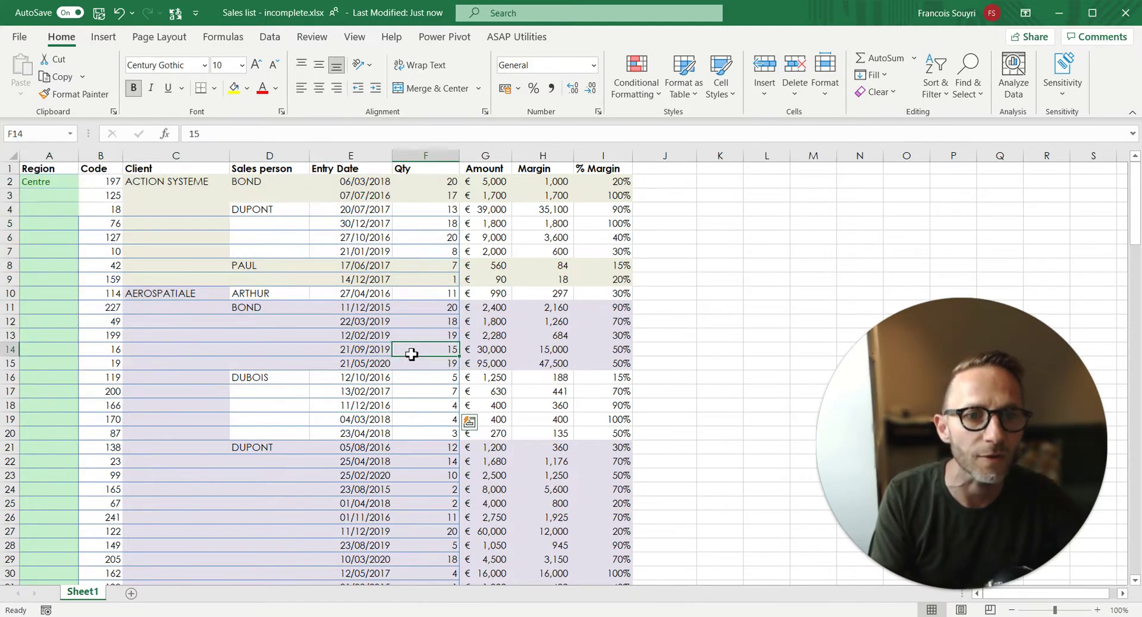
{"action": "left_click", "coordinate": [215, 239]}
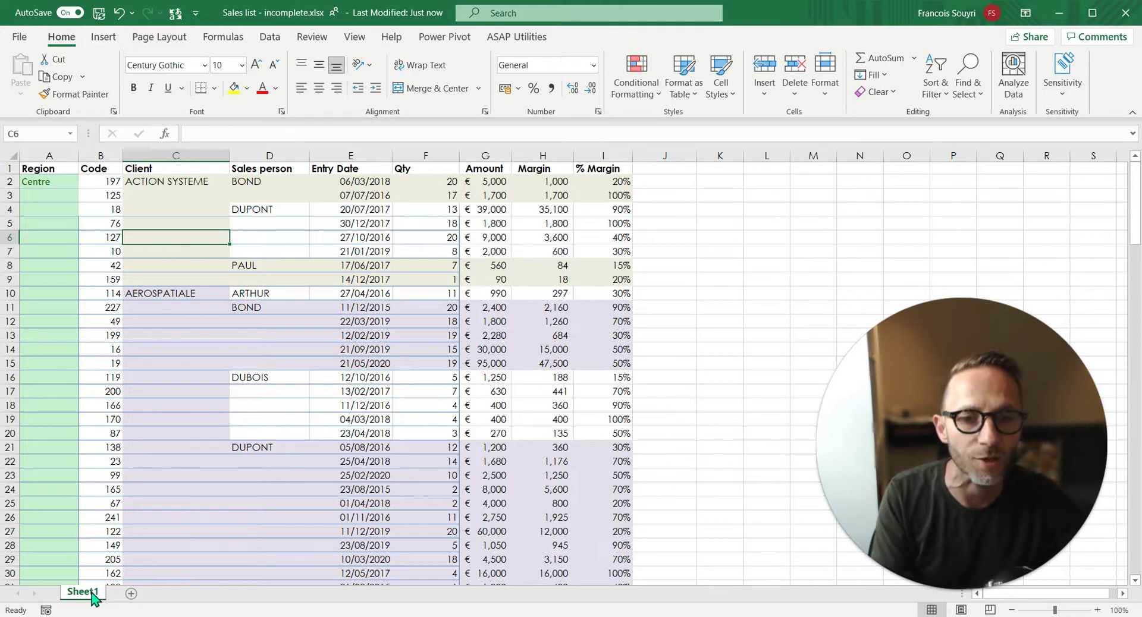
{"action": "left_click", "coordinate": [143, 279]}
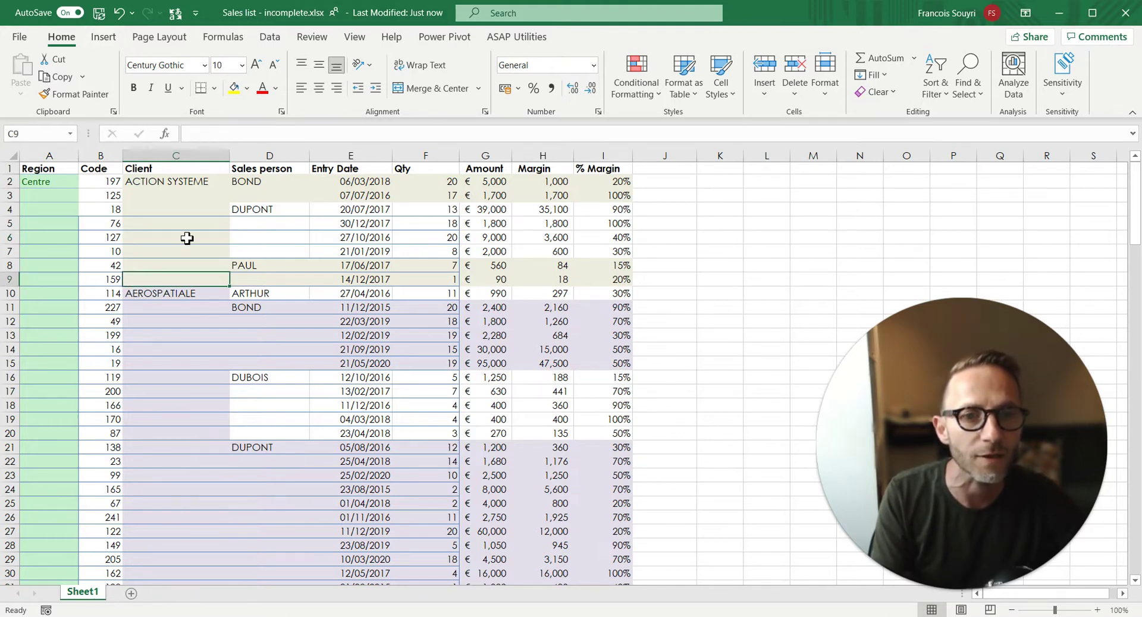
Step: Inspect the full extent of the sales data and the empty area around it on Sheet1
{"action": "left_click_drag", "start_coordinate": [661, 202], "coordinate": [943, 284]}
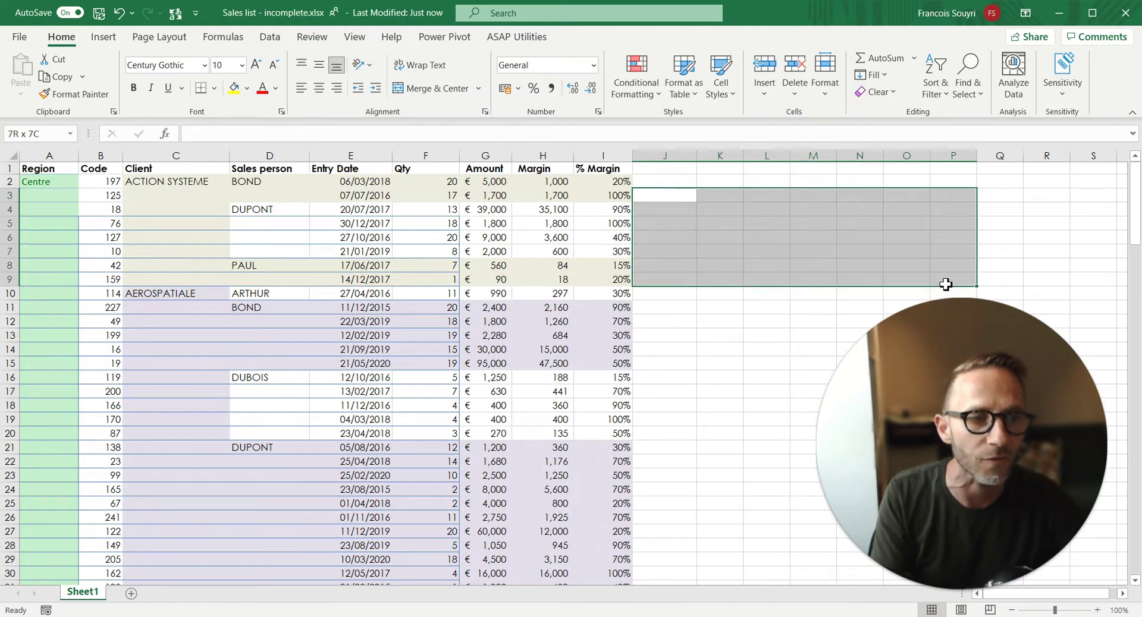
{"action": "left_click_drag", "start_coordinate": [717, 168], "coordinate": [496, 293]}
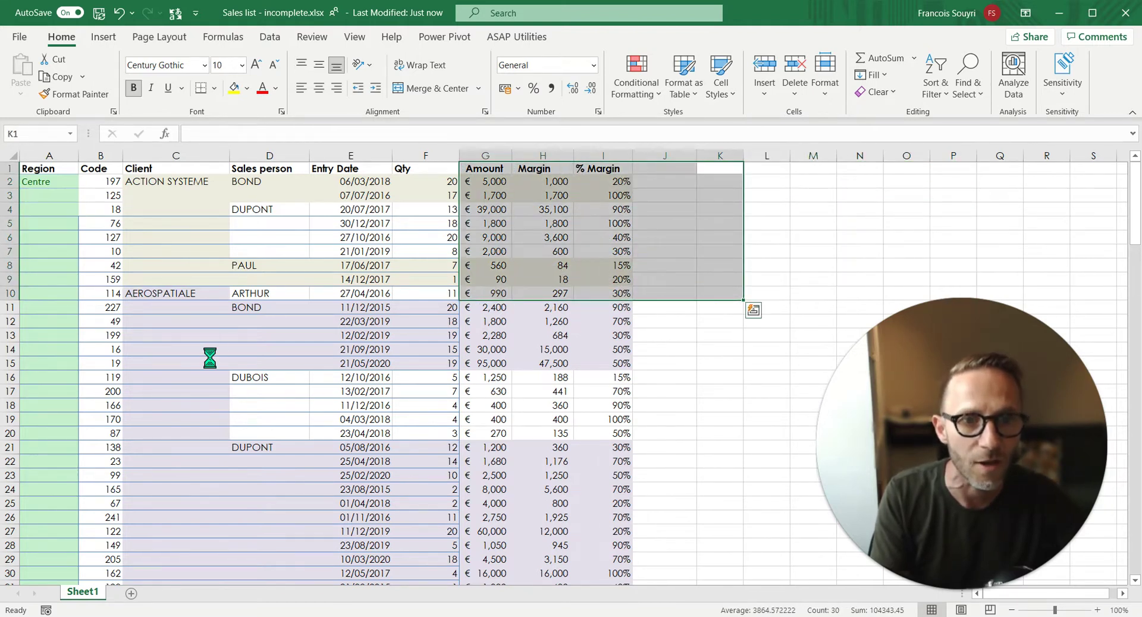
{"action": "scroll", "coordinate": [210, 359], "scroll_direction": "down", "scroll_amount": 6}
{"action": "left_click", "coordinate": [156, 267]}
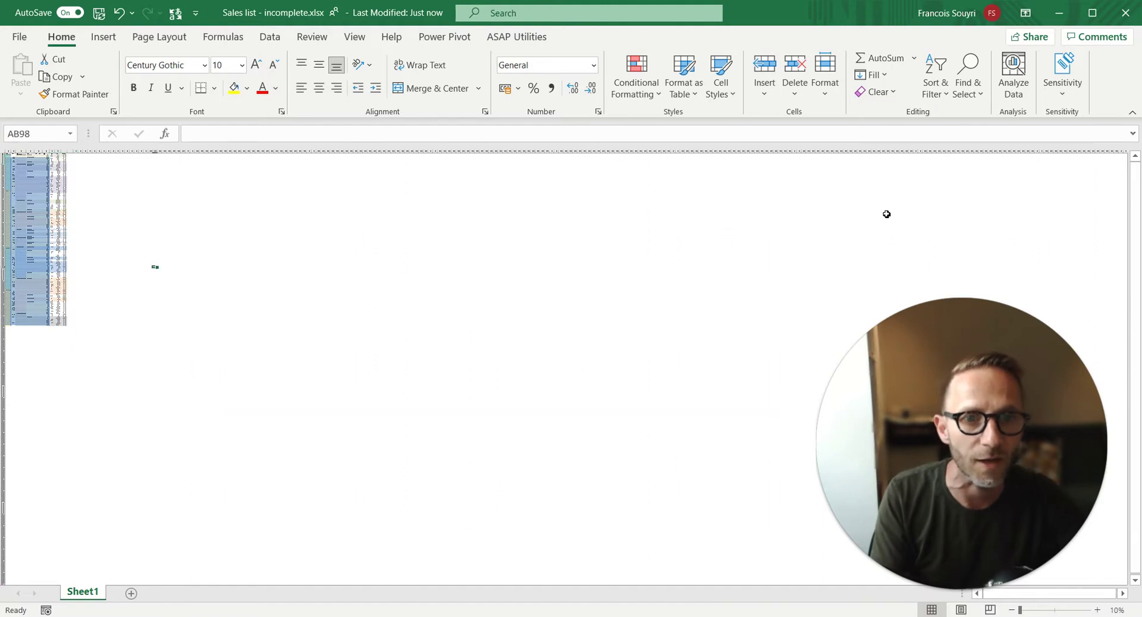
{"action": "left_click", "coordinate": [741, 296]}
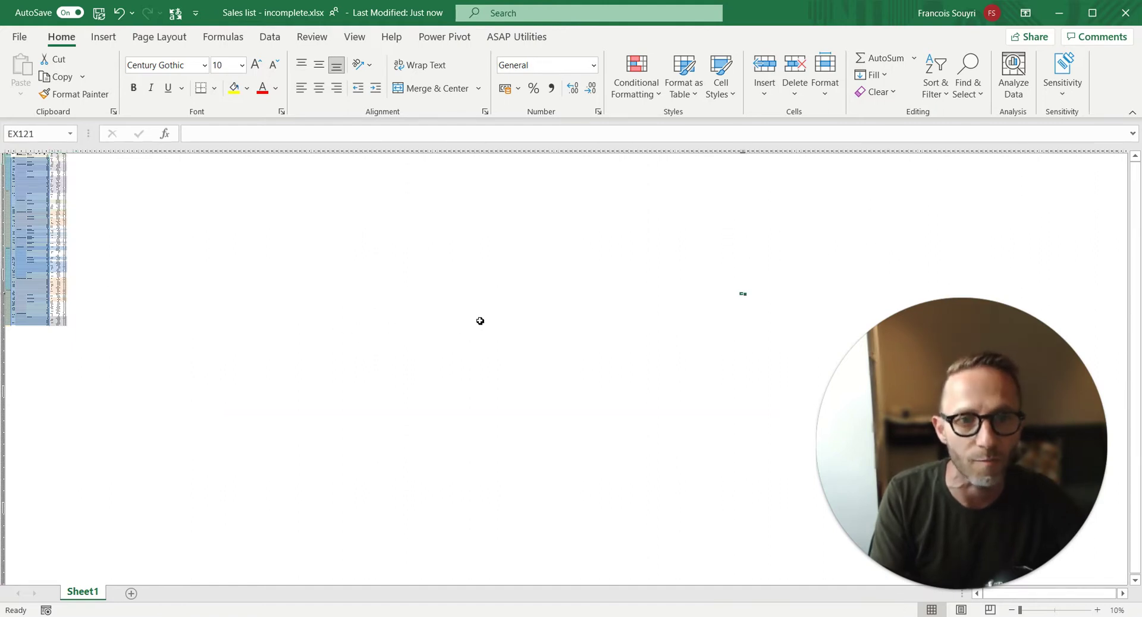
{"action": "scroll", "coordinate": [18, 211], "scroll_direction": "up", "scroll_amount": 12}
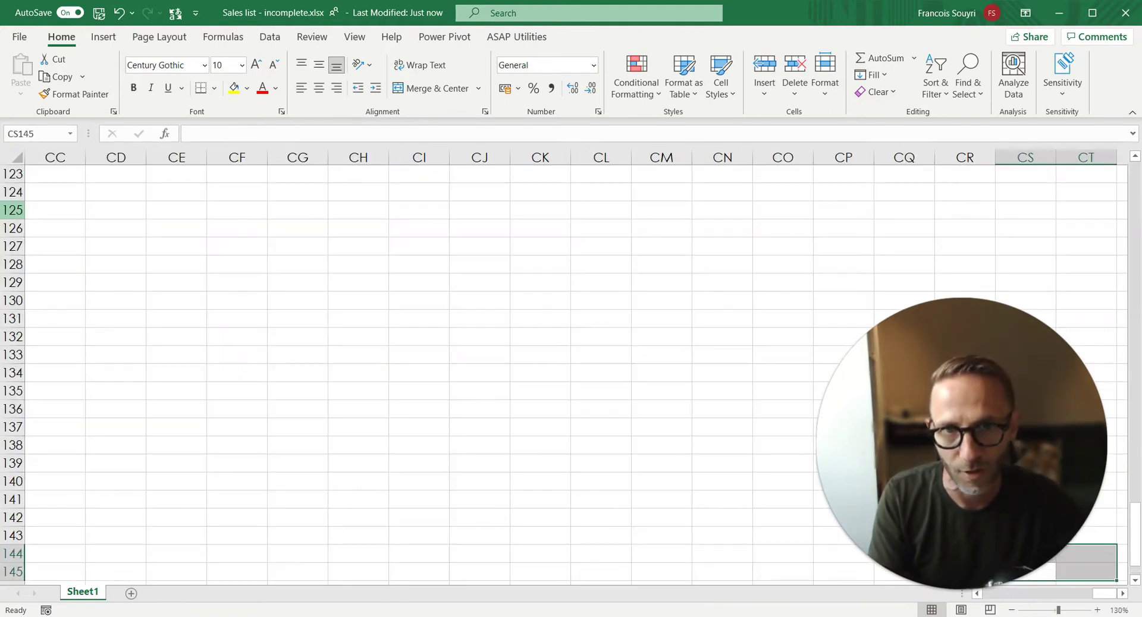
Step: Convert the sales data in A1:I148 into an Excel table with headers
{"action": "key", "text": "ctrl+Home"}
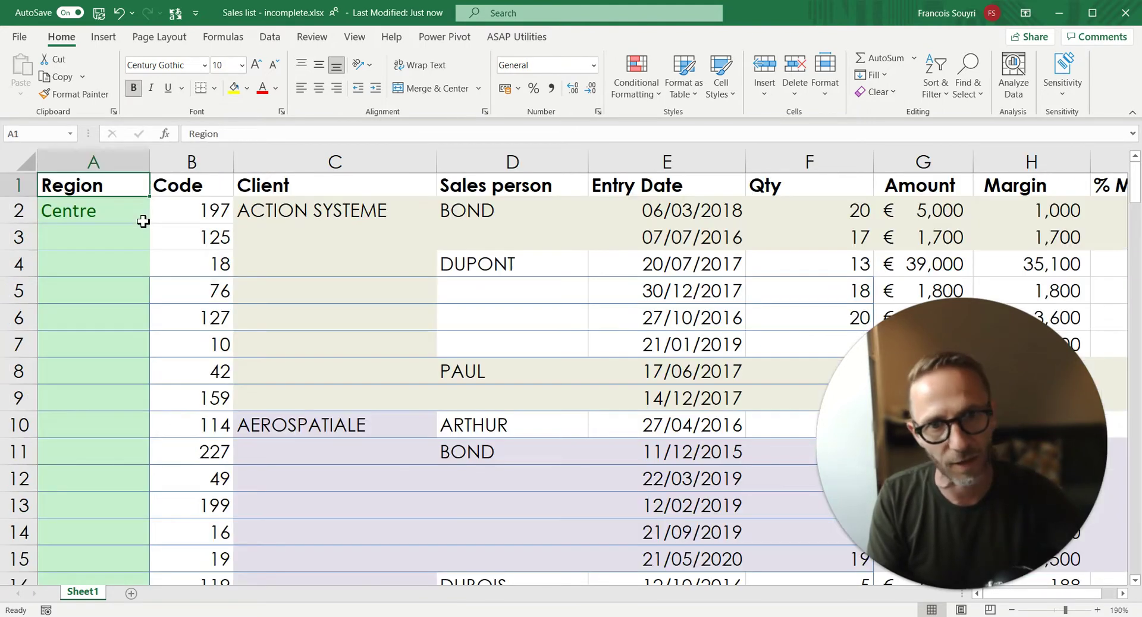
{"action": "scroll", "coordinate": [234, 230], "scroll_direction": "down", "scroll_amount": 1}
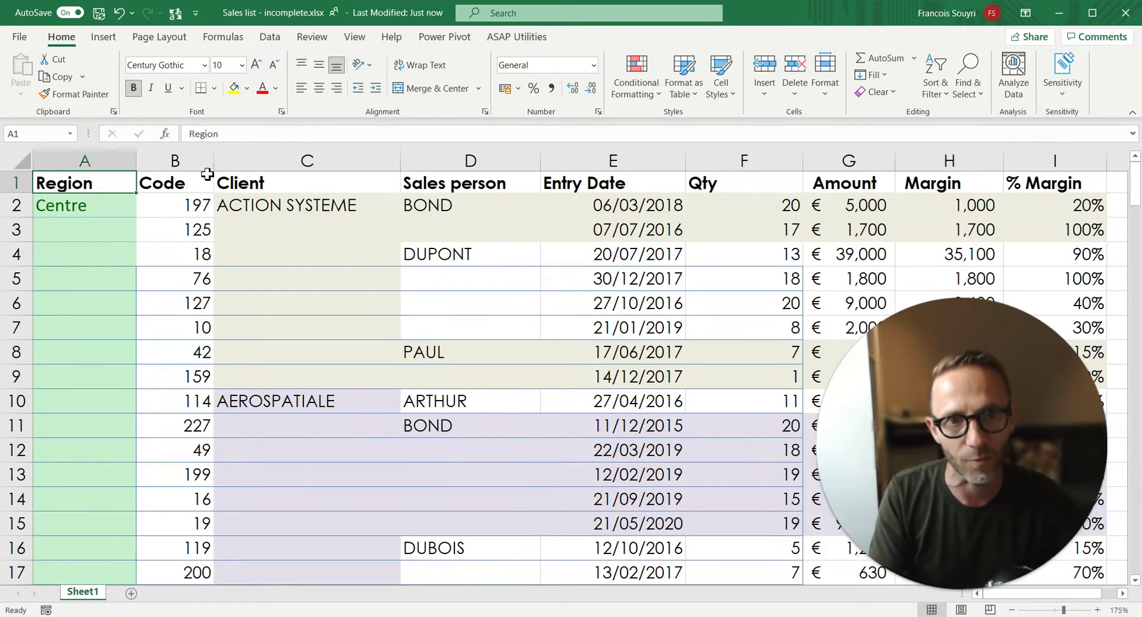
{"action": "left_click", "coordinate": [113, 38]}
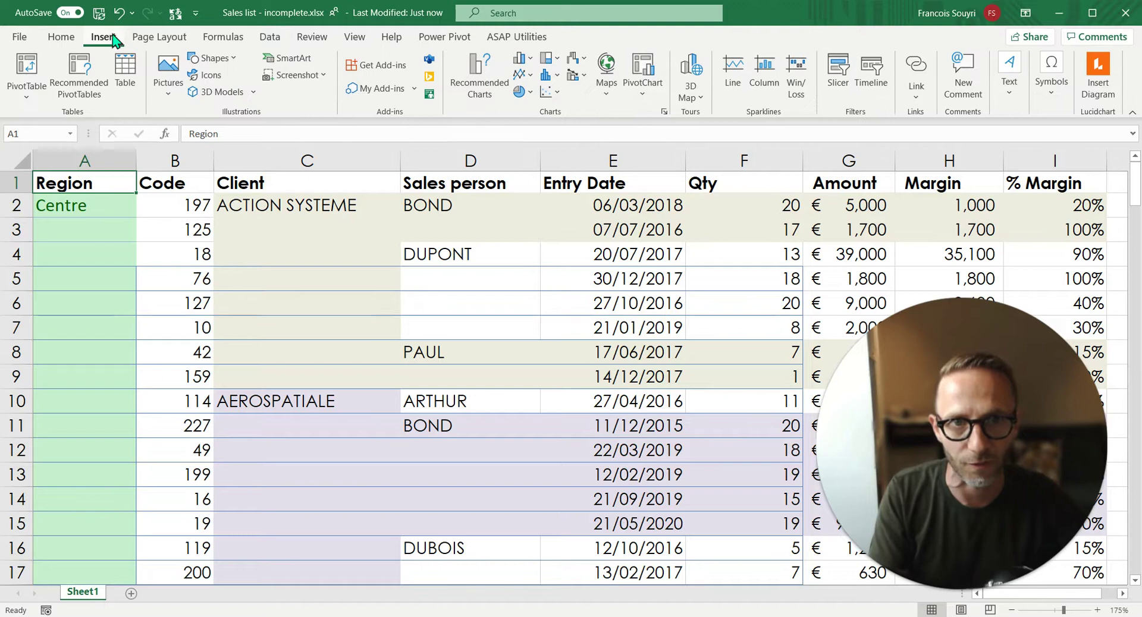
{"action": "left_click", "coordinate": [132, 97]}
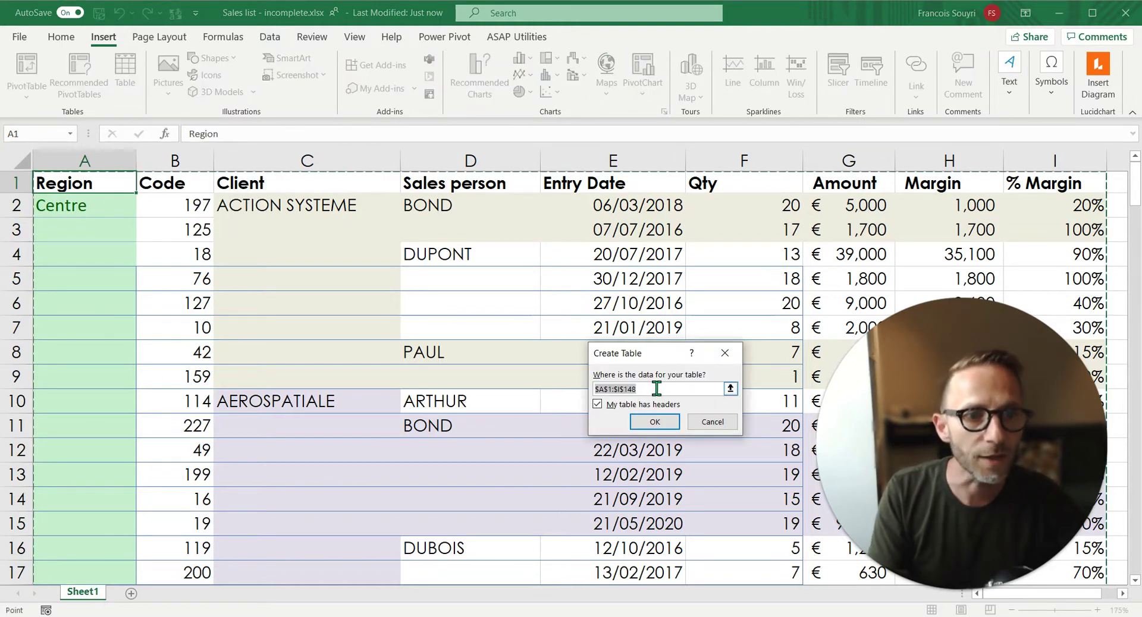
{"action": "left_click", "coordinate": [604, 390]}
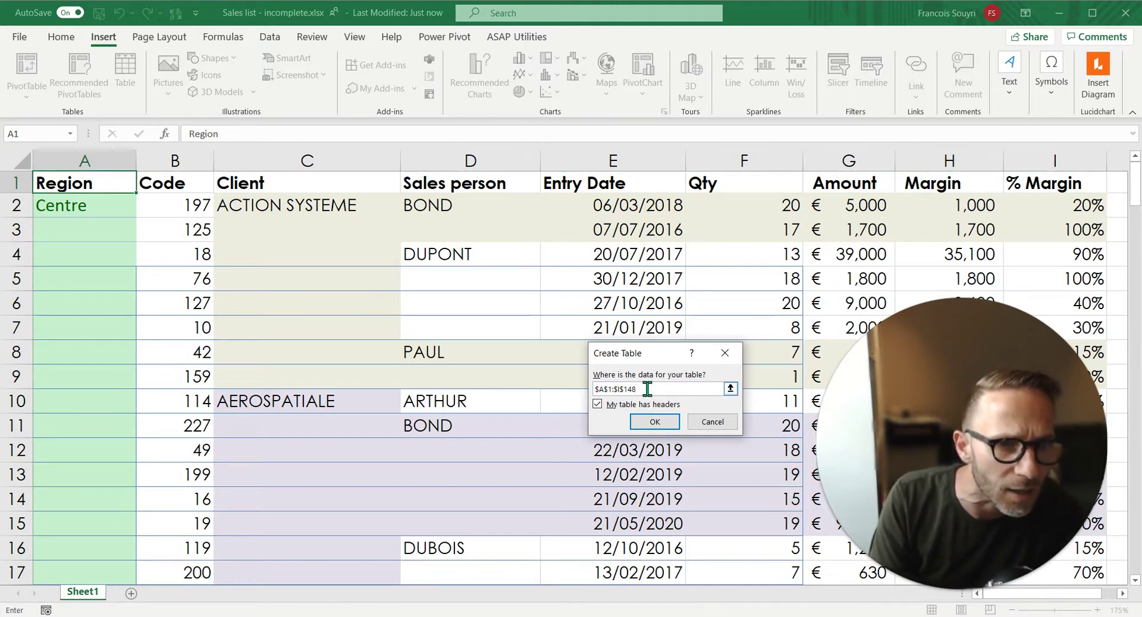
{"action": "left_click", "coordinate": [626, 407]}
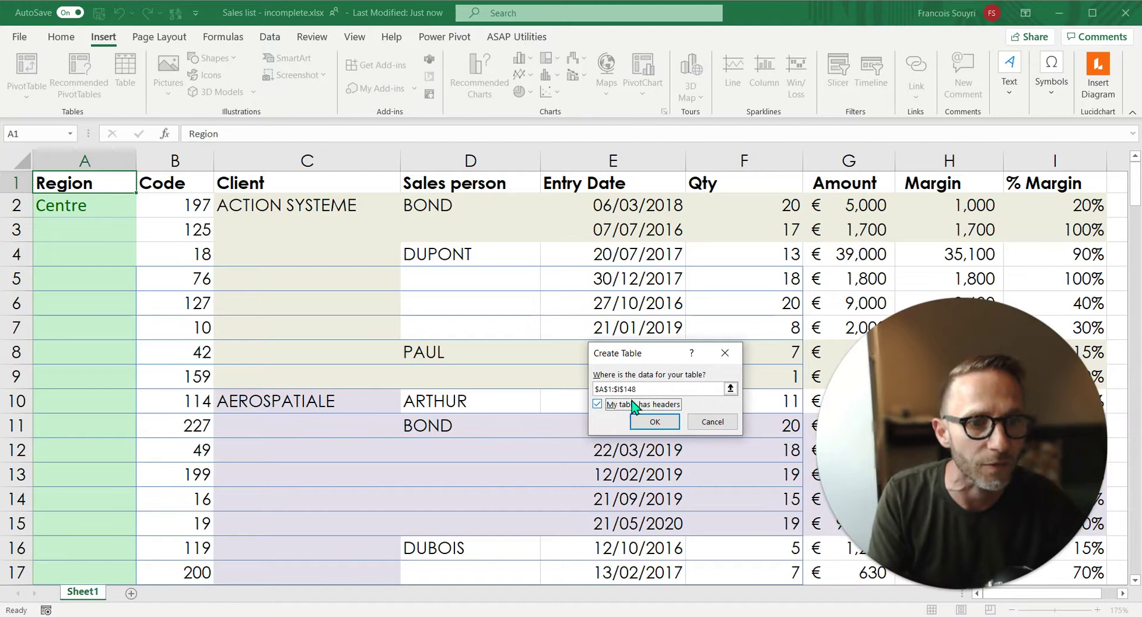
{"action": "left_click", "coordinate": [659, 423]}
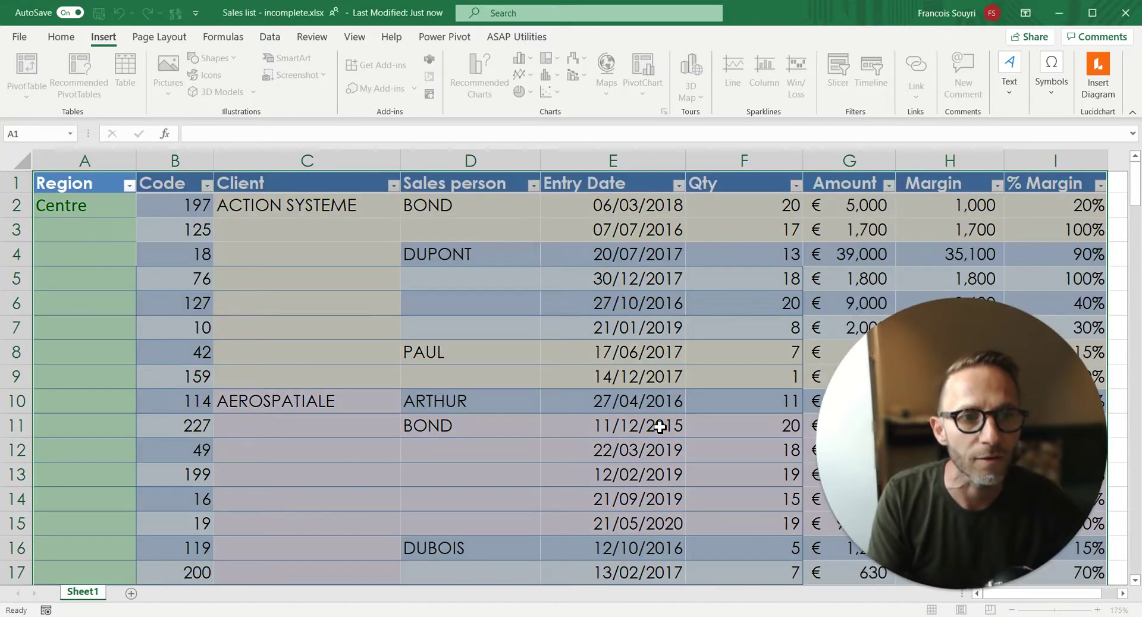
{"action": "left_click", "coordinate": [374, 278]}
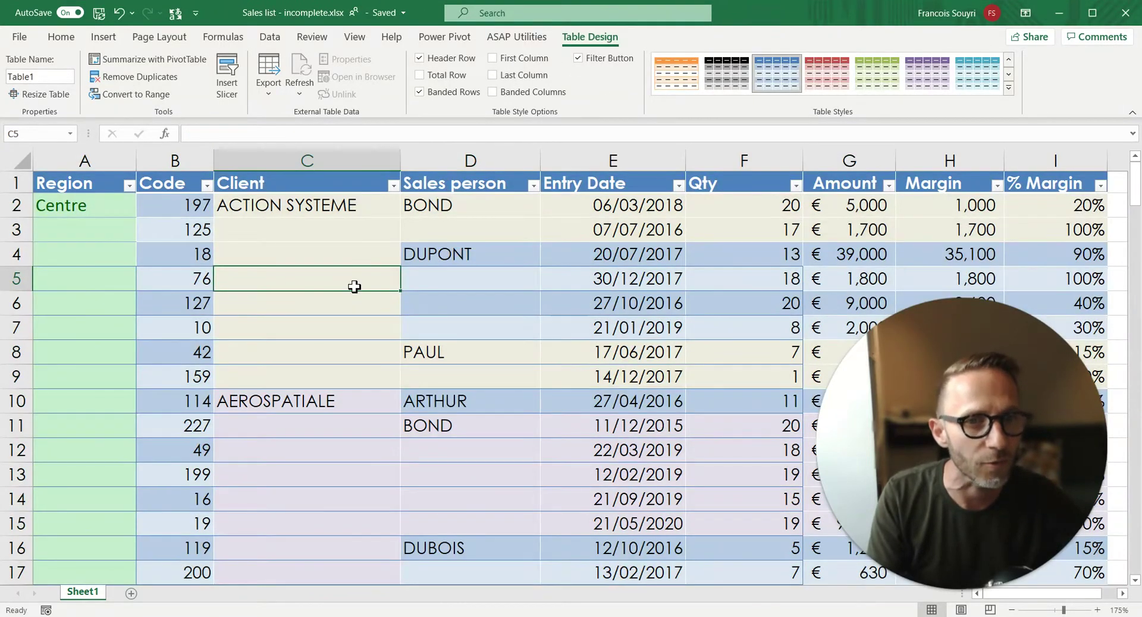
Step: Examine the new table's rows and its column headings while moving down and back up through the data
{"action": "scroll", "coordinate": [354, 287], "scroll_direction": "down", "scroll_amount": 6}
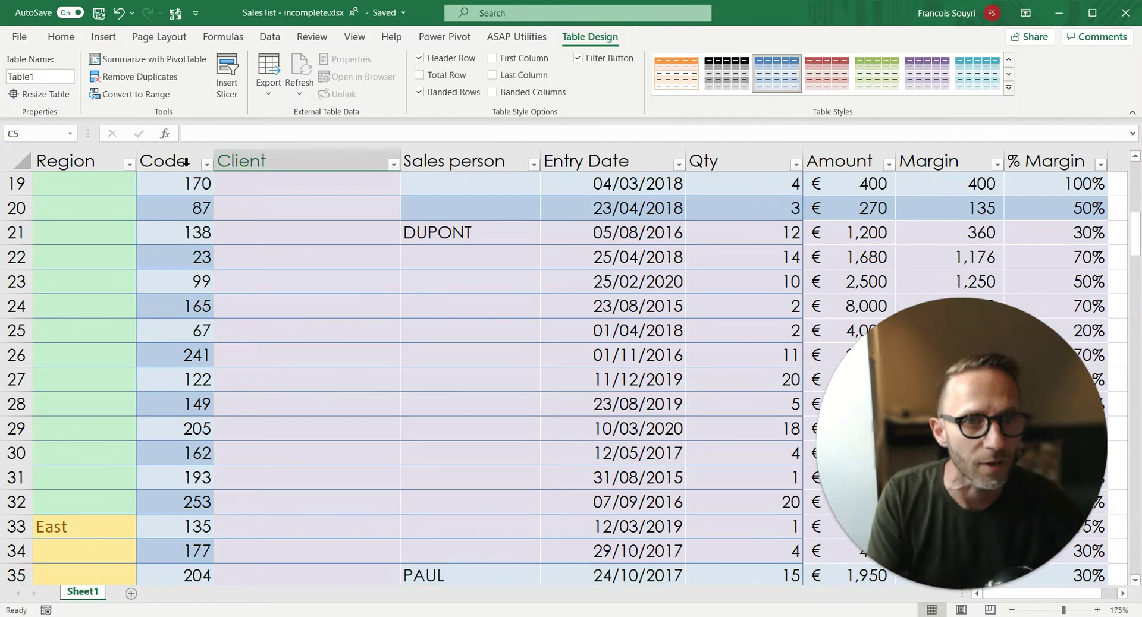
{"action": "scroll", "coordinate": [273, 173], "scroll_direction": "up", "scroll_amount": 6}
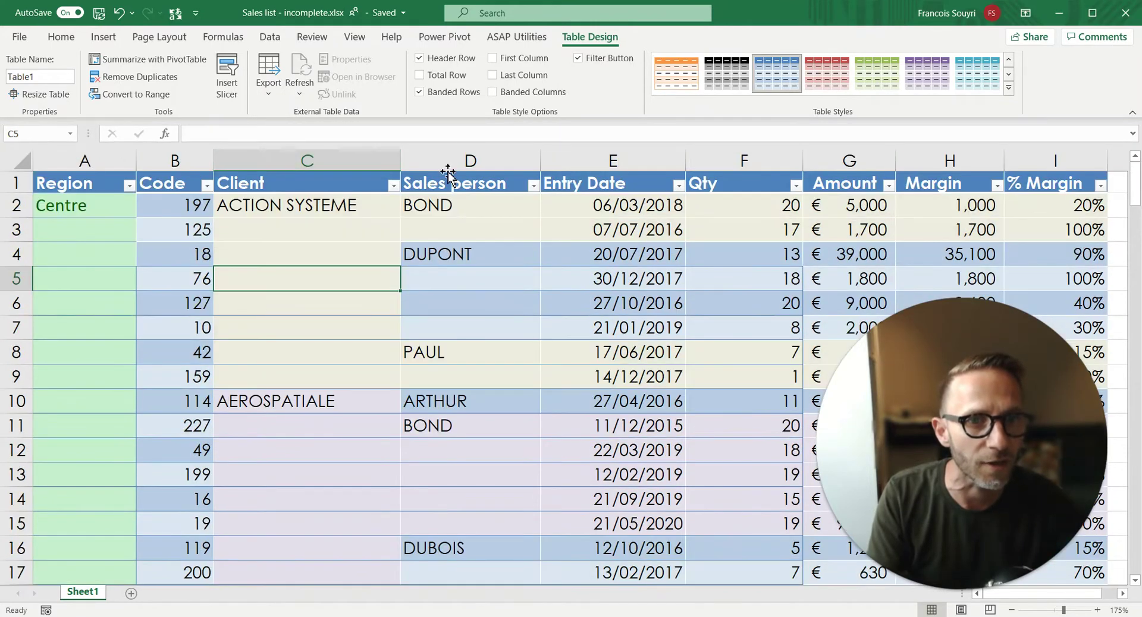
{"action": "scroll", "coordinate": [455, 171], "scroll_direction": "down", "scroll_amount": 4}
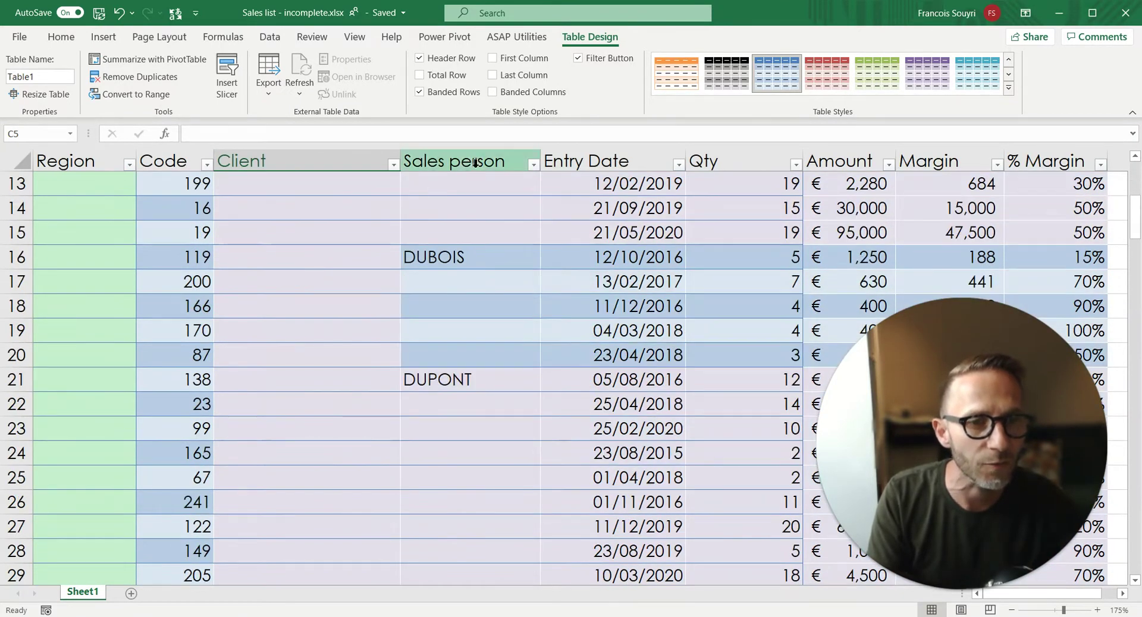
{"action": "left_click", "coordinate": [453, 208]}
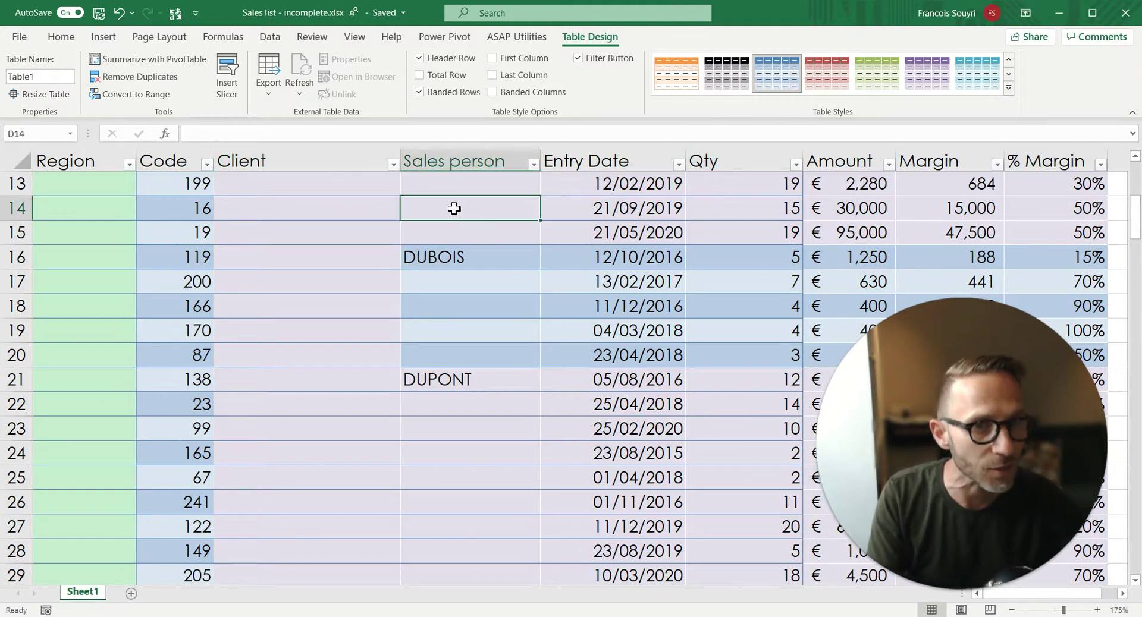
{"action": "scroll", "coordinate": [464, 207], "scroll_direction": "up", "scroll_amount": 4}
Step: Sort the table by Sales person from A to Z and inspect the Region and Client cells in the reordered rows
{"action": "left_click", "coordinate": [533, 185]}
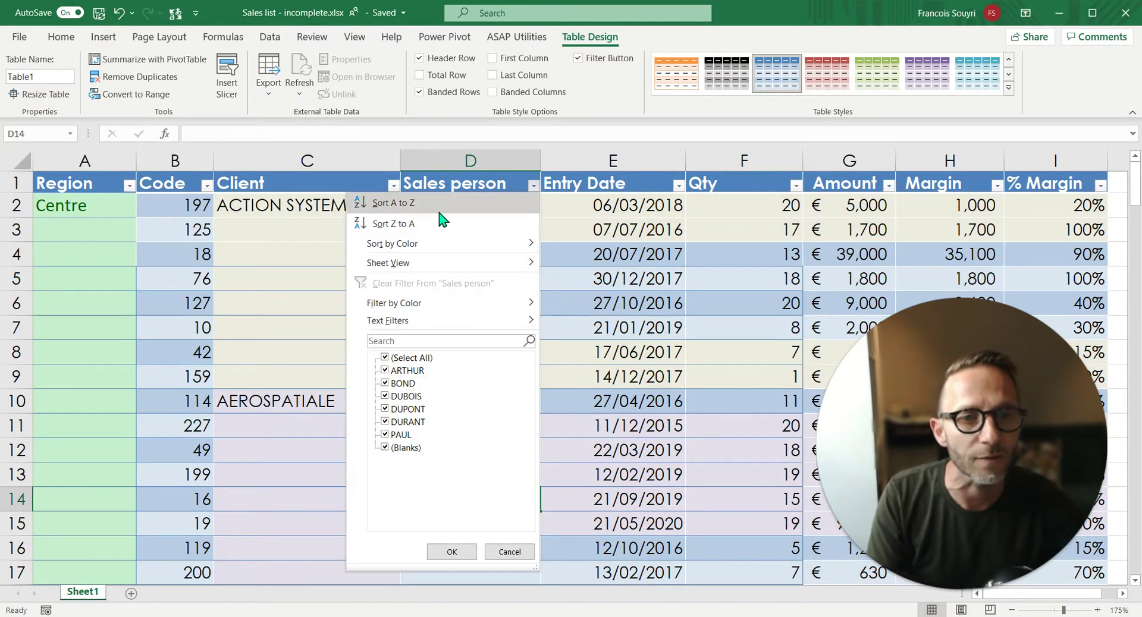
{"action": "left_click", "coordinate": [393, 203]}
{"action": "scroll", "coordinate": [350, 397], "scroll_direction": "down", "scroll_amount": 4}
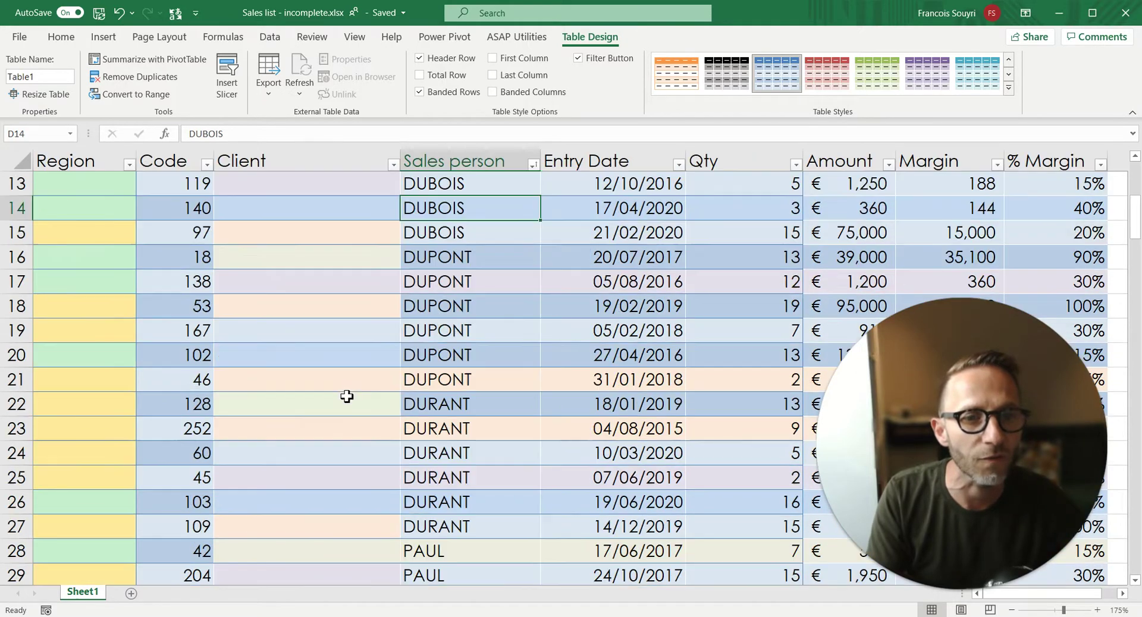
{"action": "scroll", "coordinate": [350, 344], "scroll_direction": "up", "scroll_amount": 4}
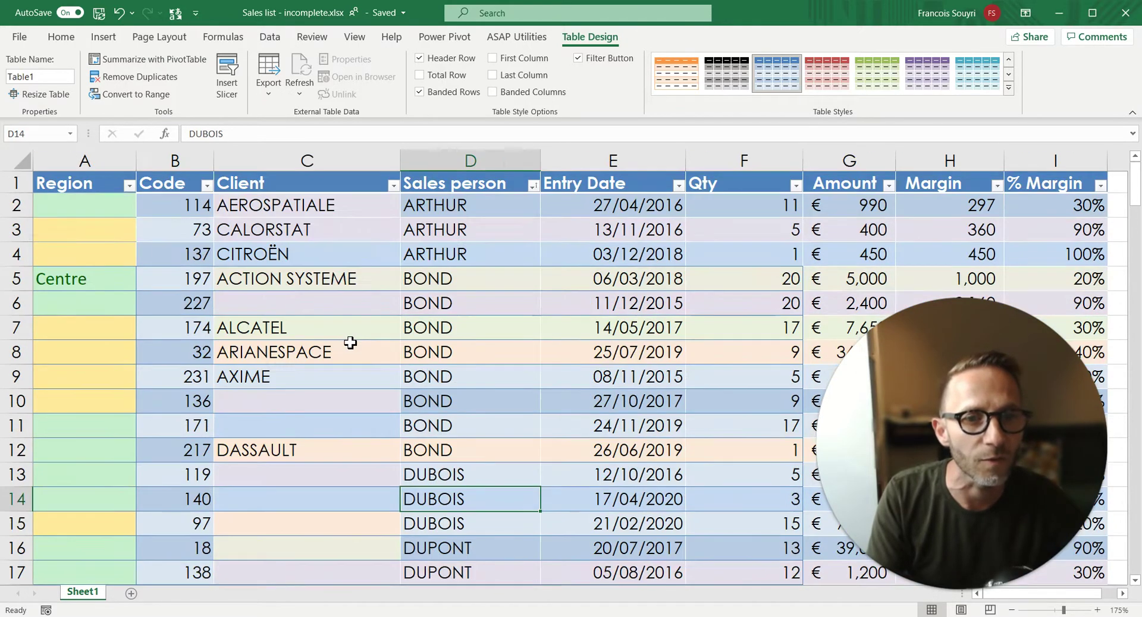
{"action": "left_click", "coordinate": [268, 397]}
{"action": "scroll", "coordinate": [288, 413], "scroll_direction": "down", "scroll_amount": 4}
{"action": "left_click_drag", "start_coordinate": [345, 408], "coordinate": [102, 412]}
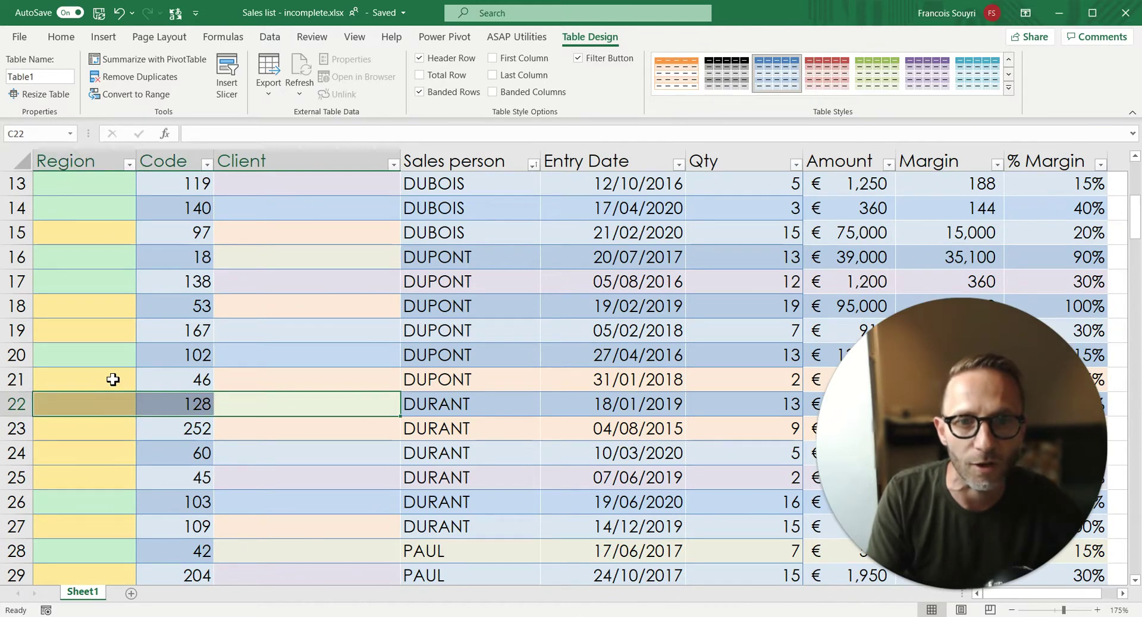
{"action": "left_click", "coordinate": [286, 383]}
{"action": "scroll", "coordinate": [280, 357], "scroll_direction": "up", "scroll_amount": 4}
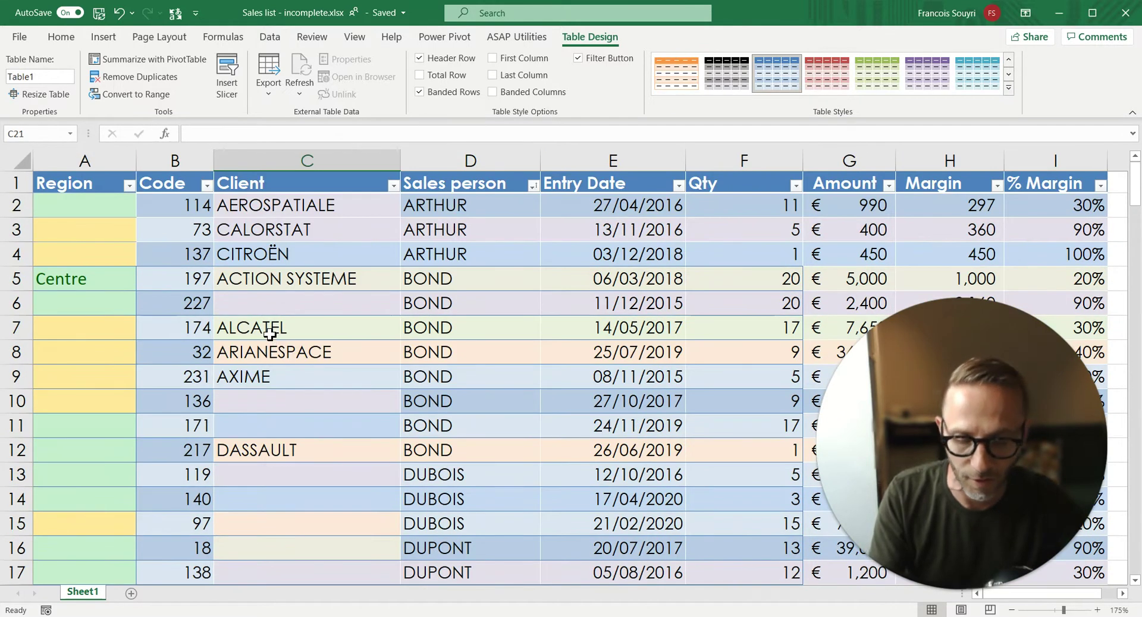
Step: Undo the Sales person sort to restore the original row order
{"action": "key", "text": "ctrl+z"}
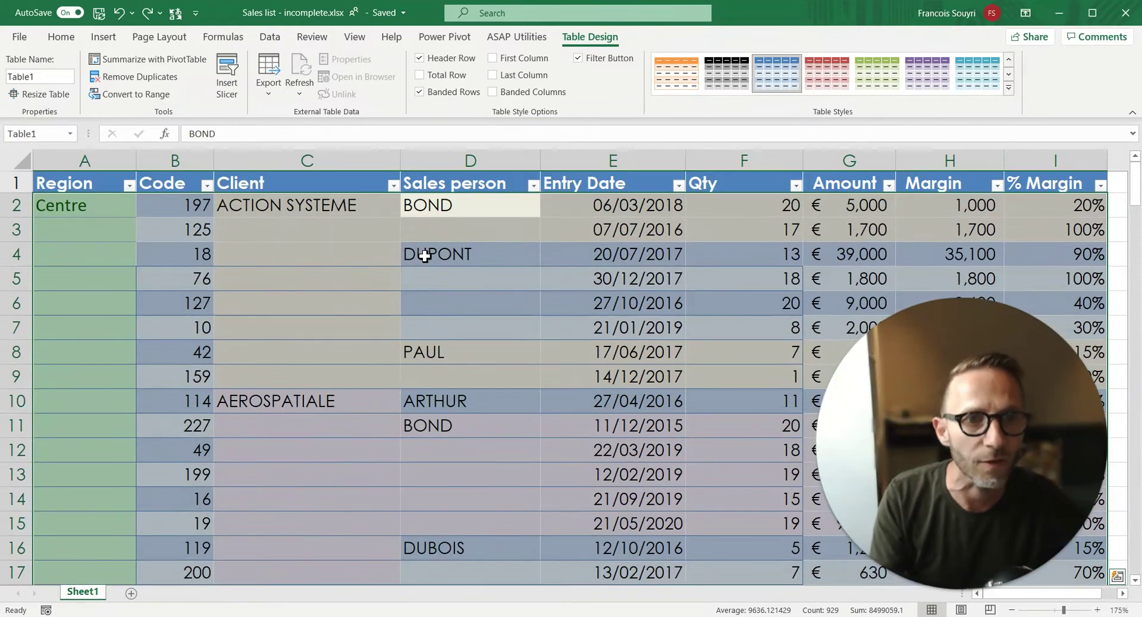
{"action": "left_click", "coordinate": [425, 256]}
{"action": "left_click", "coordinate": [333, 303]}
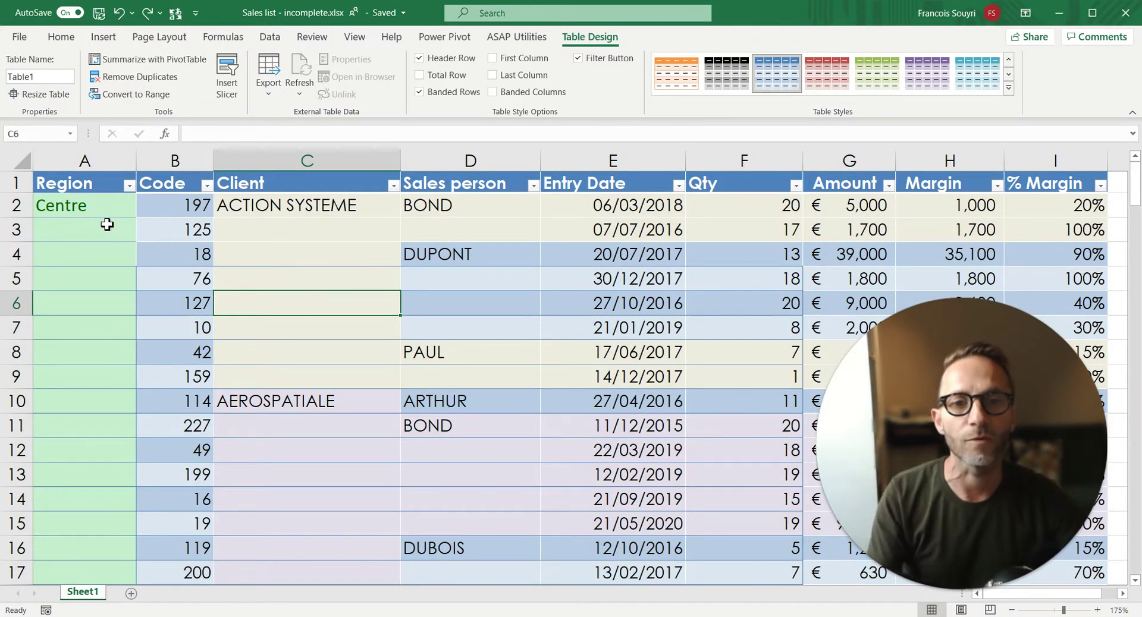
Step: Save the sales list workbook and check its file name and storage location
{"action": "left_click", "coordinate": [97, 205]}
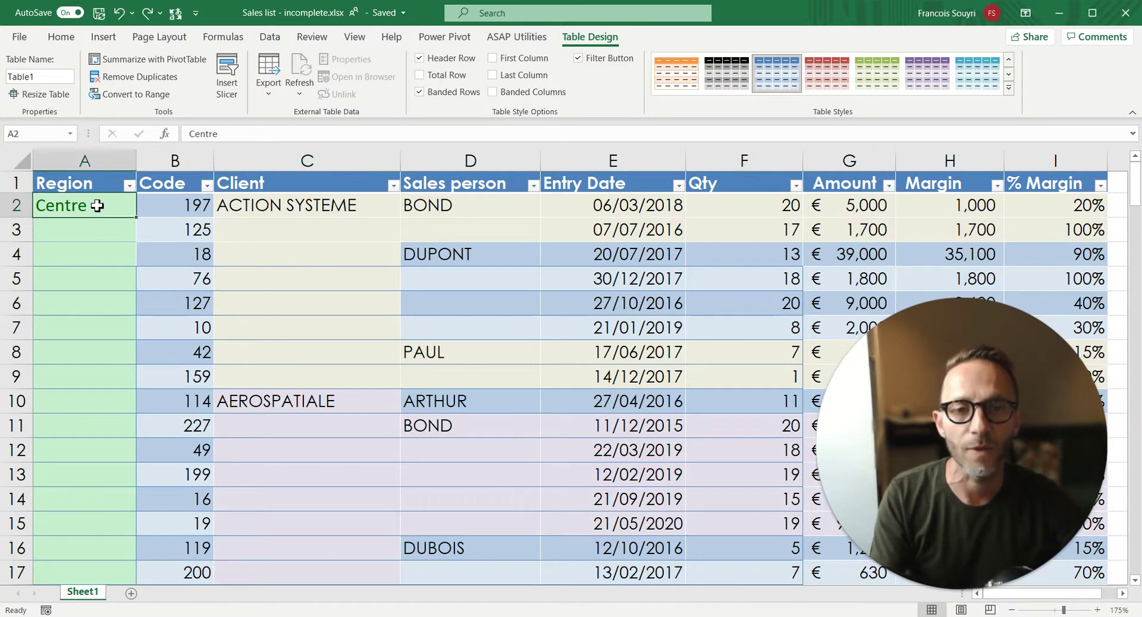
{"action": "left_click", "coordinate": [104, 17]}
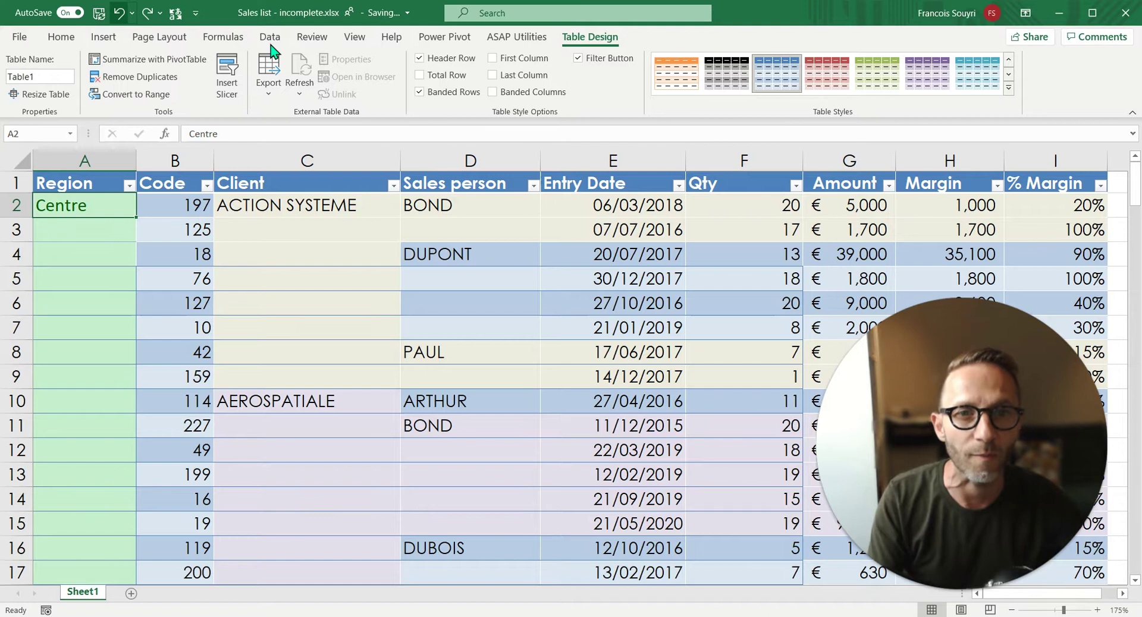
{"action": "left_click", "coordinate": [369, 18]}
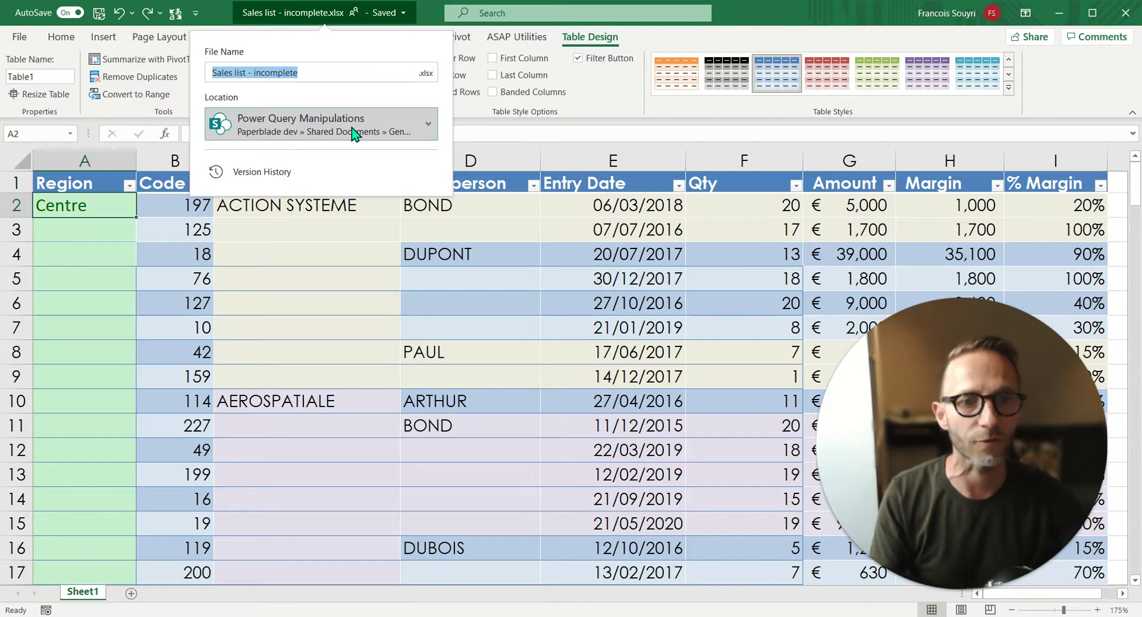
{"action": "left_click", "coordinate": [341, 304]}
Step: Create a new blank workbook and close the Sales list - incomplete workbook
{"action": "key", "text": "ctrl+n"}
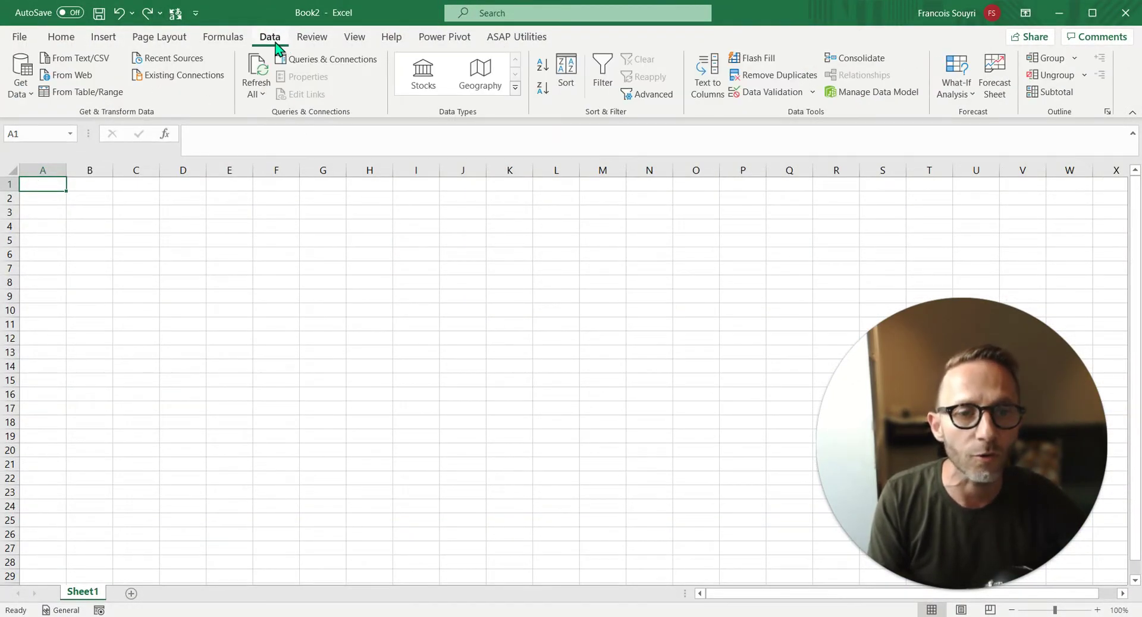
{"action": "key", "text": "alt+Tab"}
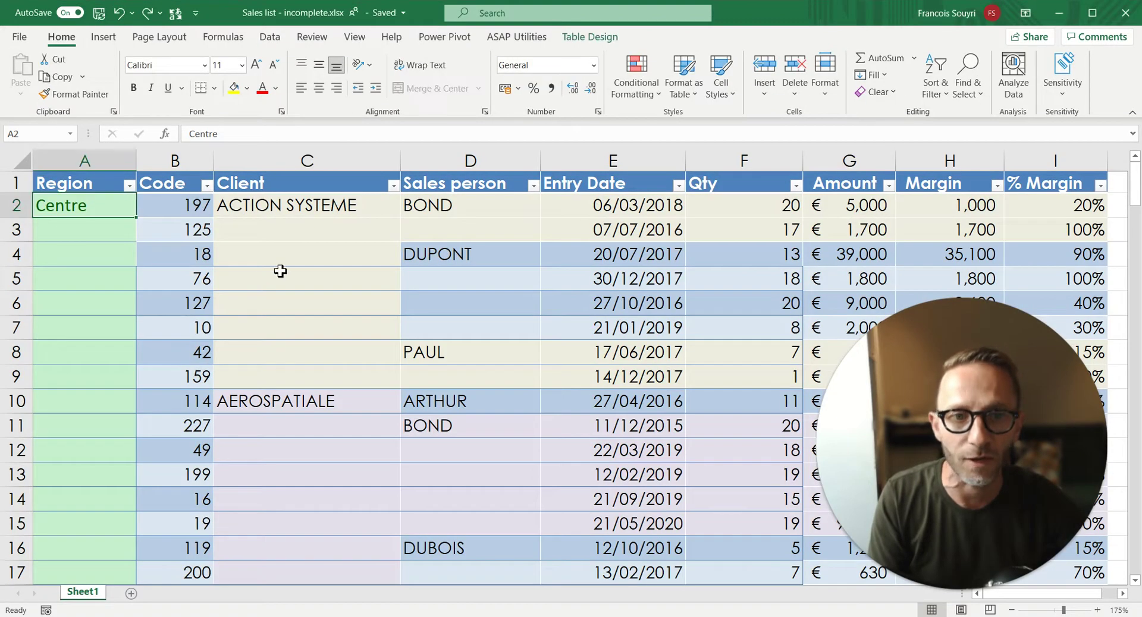
{"action": "left_click", "coordinate": [280, 271]}
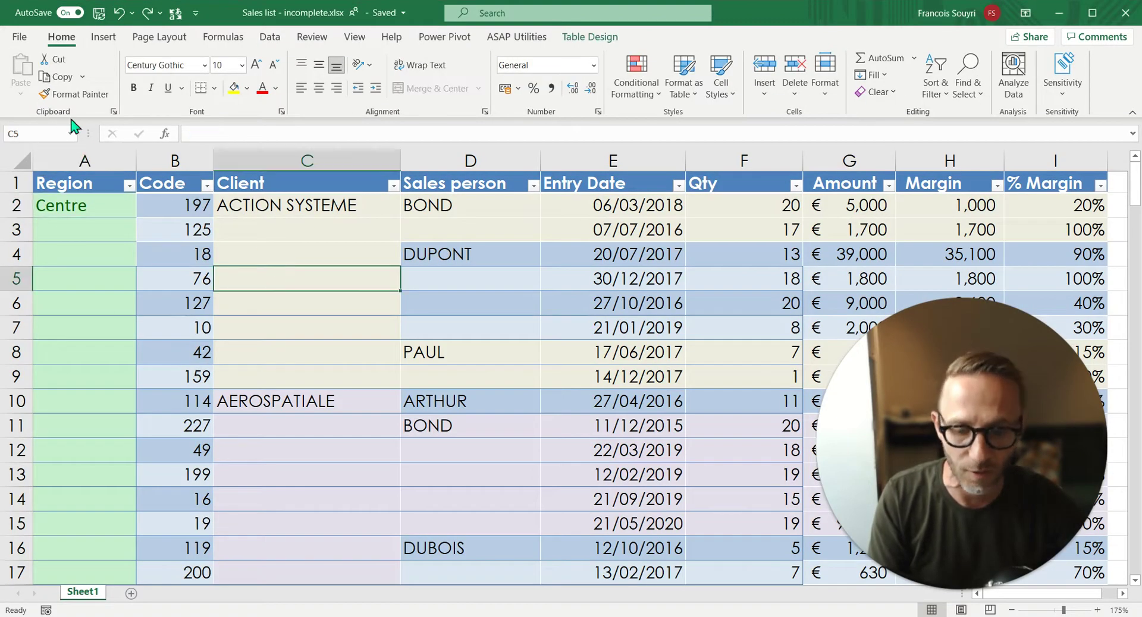
{"action": "left_click", "coordinate": [18, 37]}
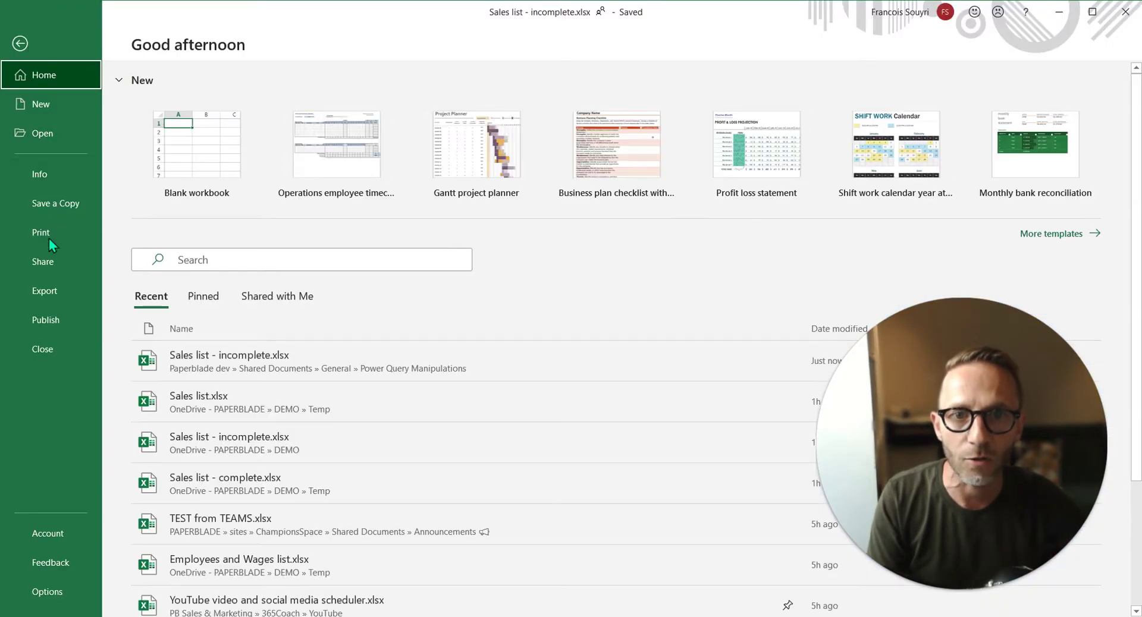
{"action": "left_click", "coordinate": [65, 351]}
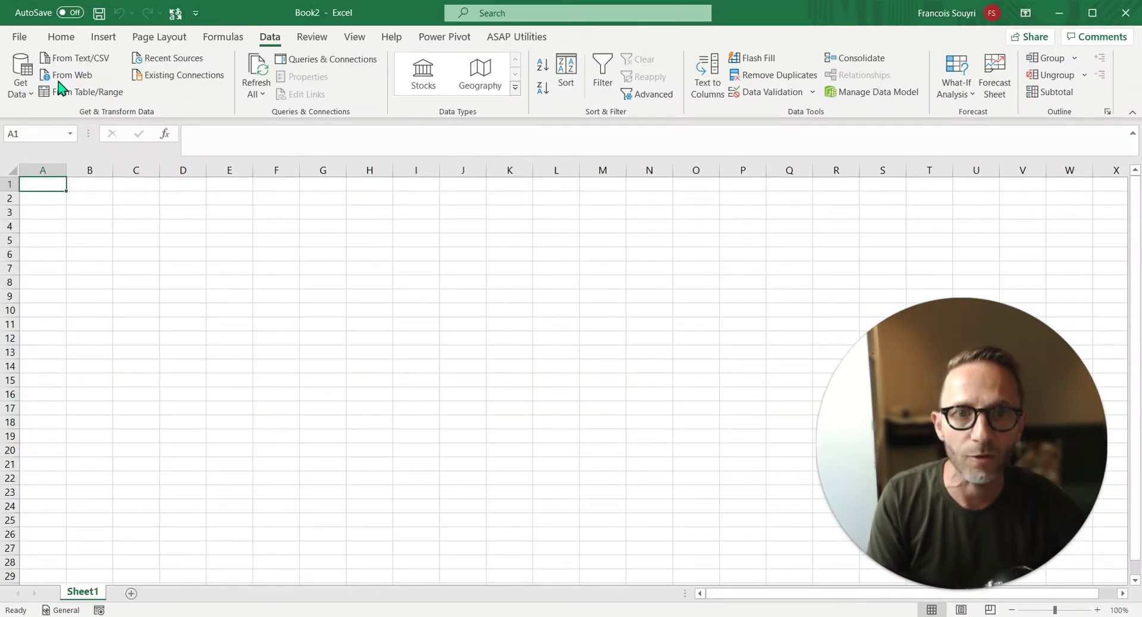
Step: Start a From Web data import in the blank workbook with the Basic URL option
{"action": "left_click", "coordinate": [21, 83]}
{"action": "mouse_move", "coordinate": [25, 118]}
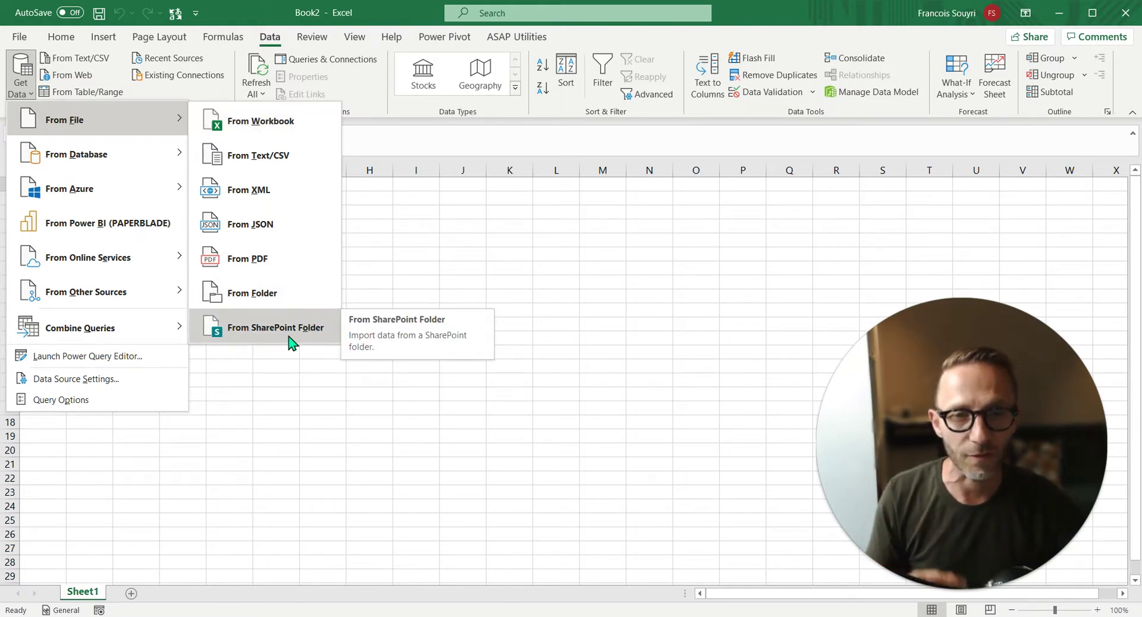
{"action": "mouse_move", "coordinate": [172, 308]}
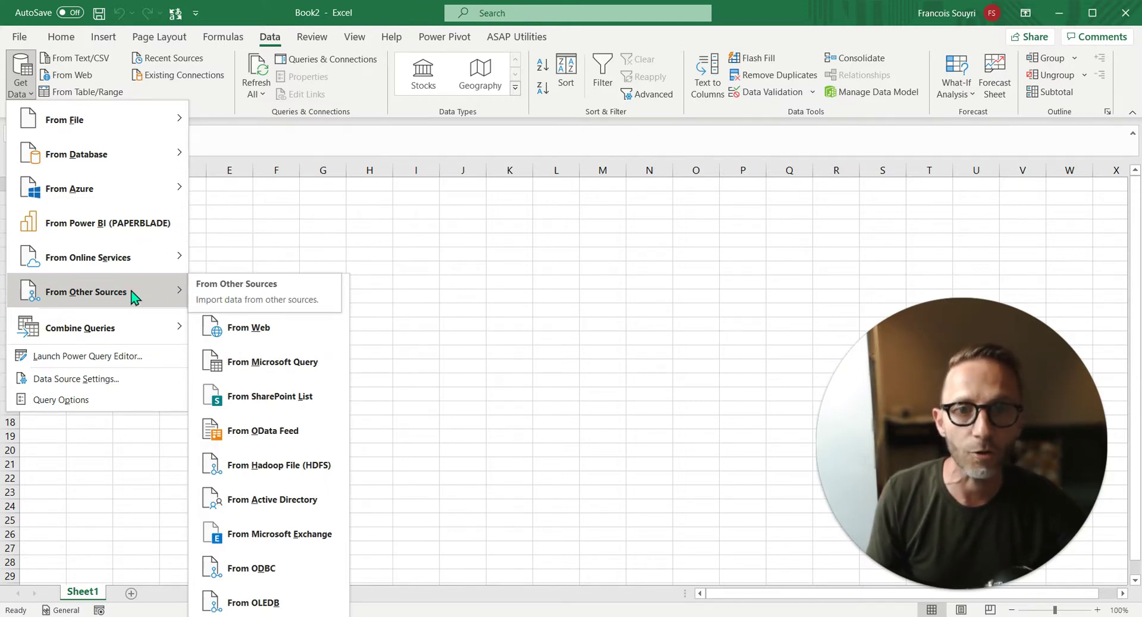
{"action": "left_click", "coordinate": [313, 346]}
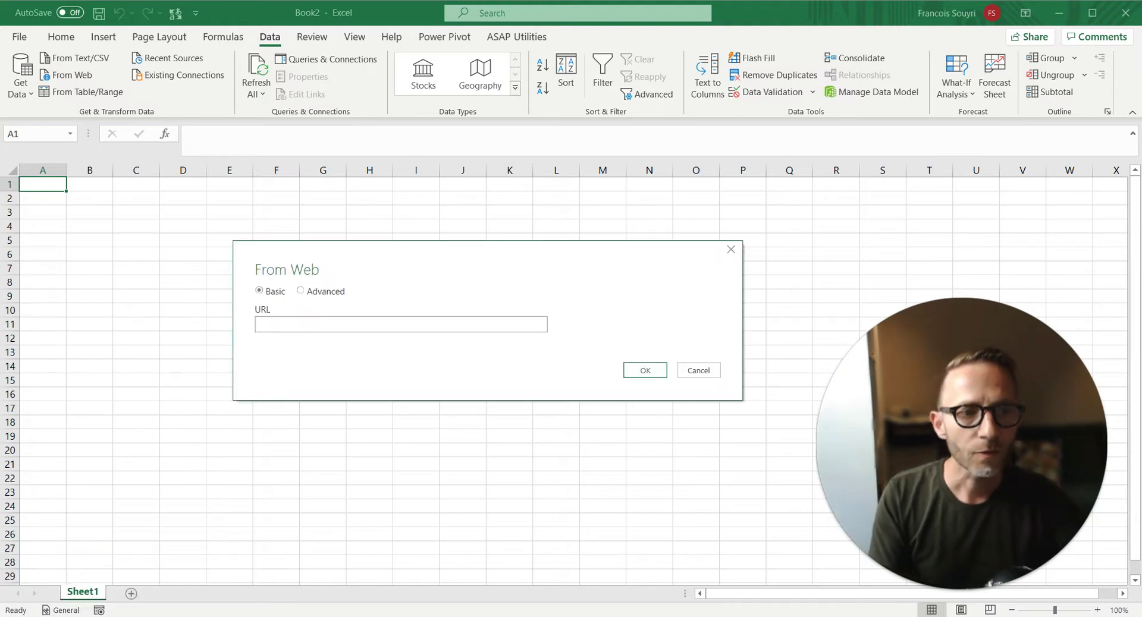
{"action": "left_click", "coordinate": [342, 326]}
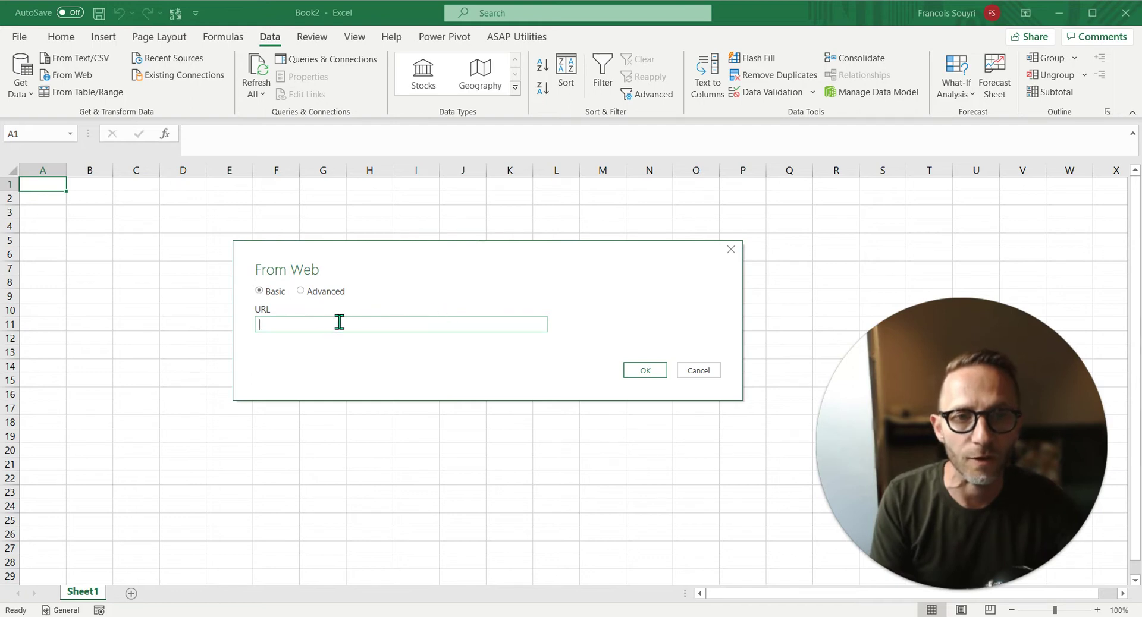
Step: Switch to the browser and copy the SharePoint link of Sales list - incomplete.xlsx in the Power Query Manipulations folder
{"action": "key", "text": "alt+Tab"}
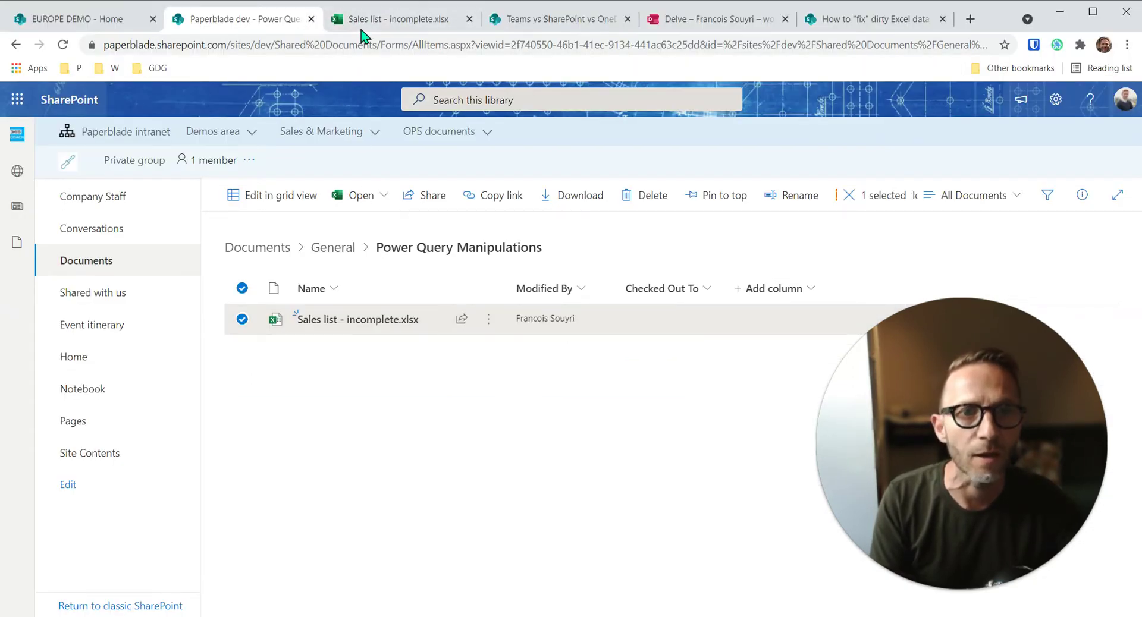
{"action": "left_click", "coordinate": [297, 352]}
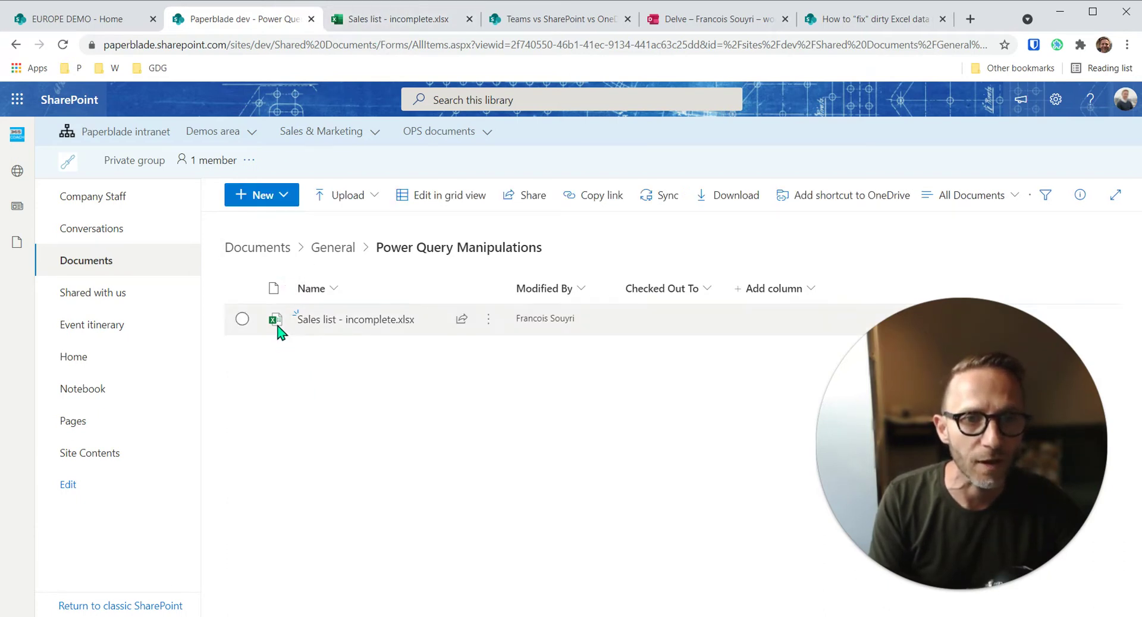
{"action": "left_click", "coordinate": [487, 320]}
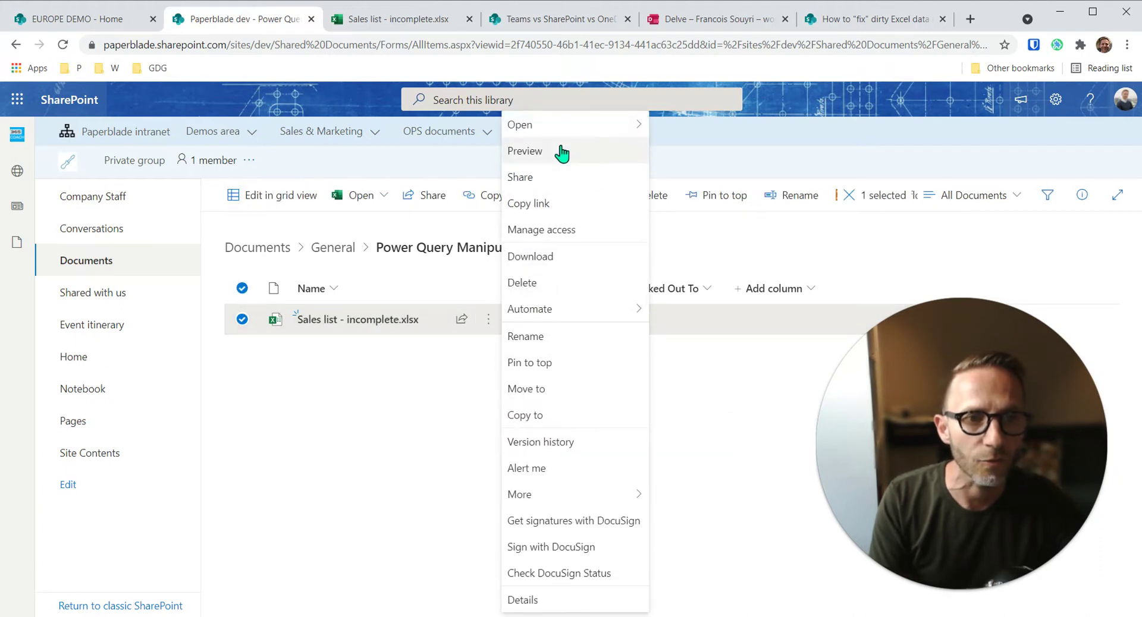
{"action": "left_click", "coordinate": [580, 211]}
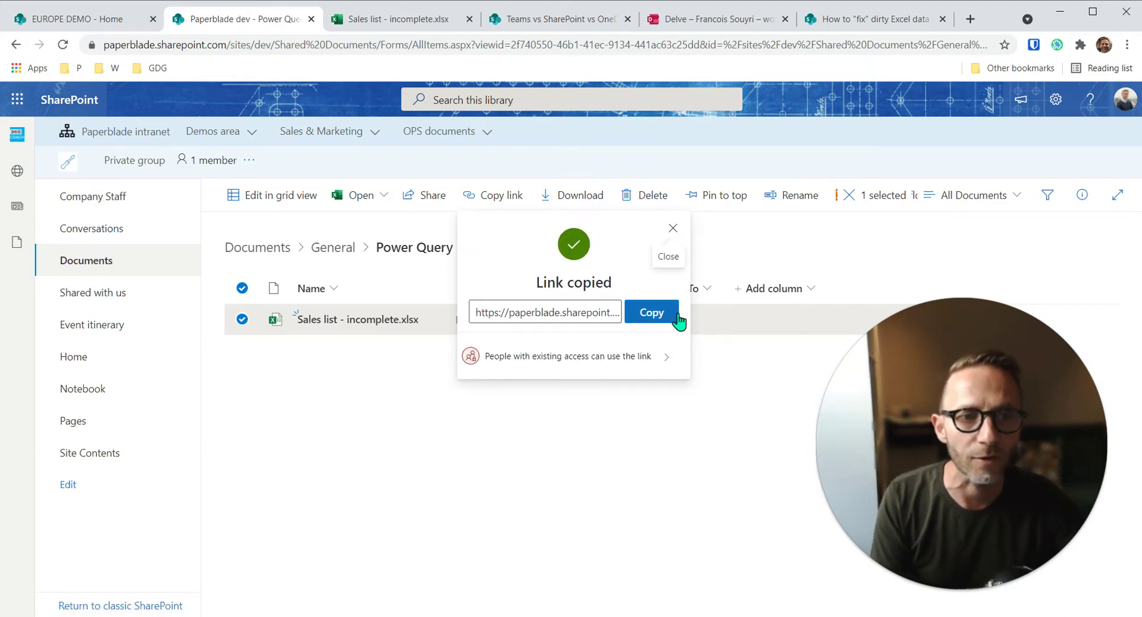
{"action": "left_click", "coordinate": [652, 312]}
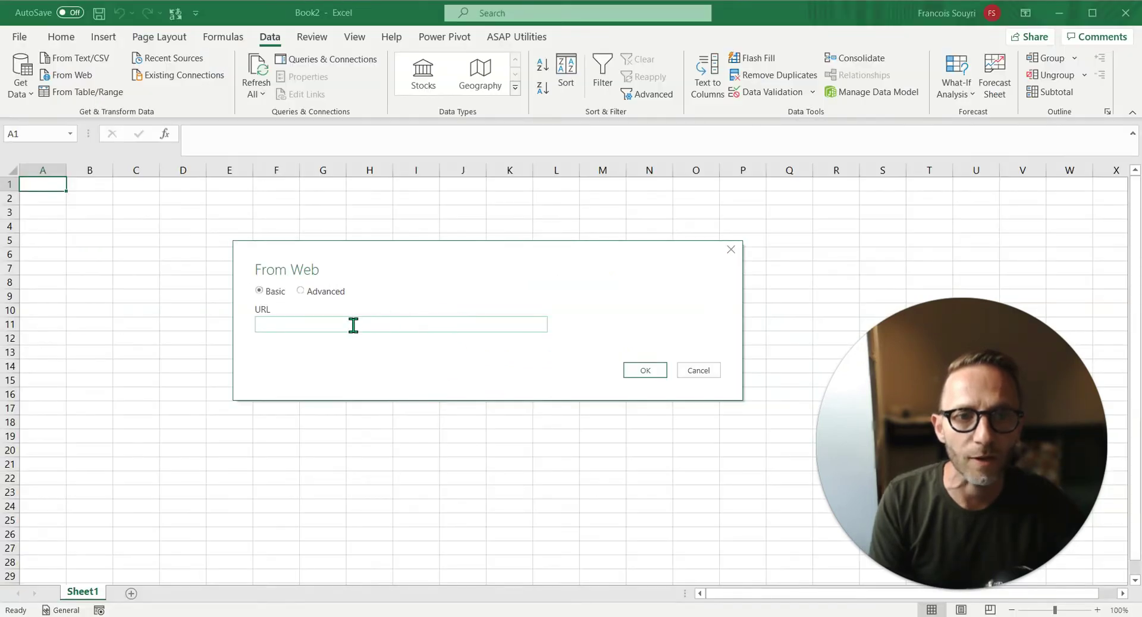
Step: Back in Excel, paste the copied link as the From Web URL and delete everything after .xlsx, starting with the question mark
{"action": "left_click", "coordinate": [353, 325]}
{"action": "key", "text": "ctrl+v"}
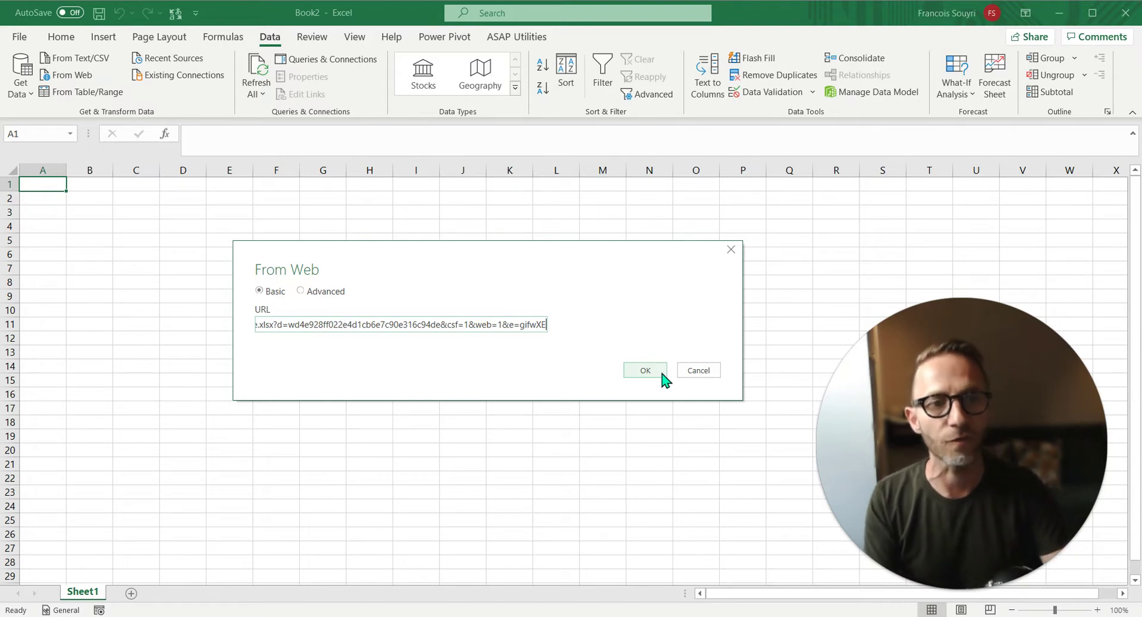
{"action": "key", "text": "shift+Left"}
{"action": "key", "text": "shift+Left"}
{"action": "key", "text": "shift+Left"}
{"action": "key", "text": "shift+Left"}
{"action": "key", "text": "shift+Left"}
{"action": "key", "text": "shift+Left"}
{"action": "key", "text": "shift+Left"}
{"action": "key", "text": "shift+Left"}
{"action": "key", "text": "shift+Left"}
{"action": "key", "text": "shift+Left"}
{"action": "key", "text": "shift+Left"}
{"action": "key", "text": "shift+Left"}
{"action": "key", "text": "shift+Left"}
{"action": "key", "text": "shift+Left"}
{"action": "key", "text": "shift+Left"}
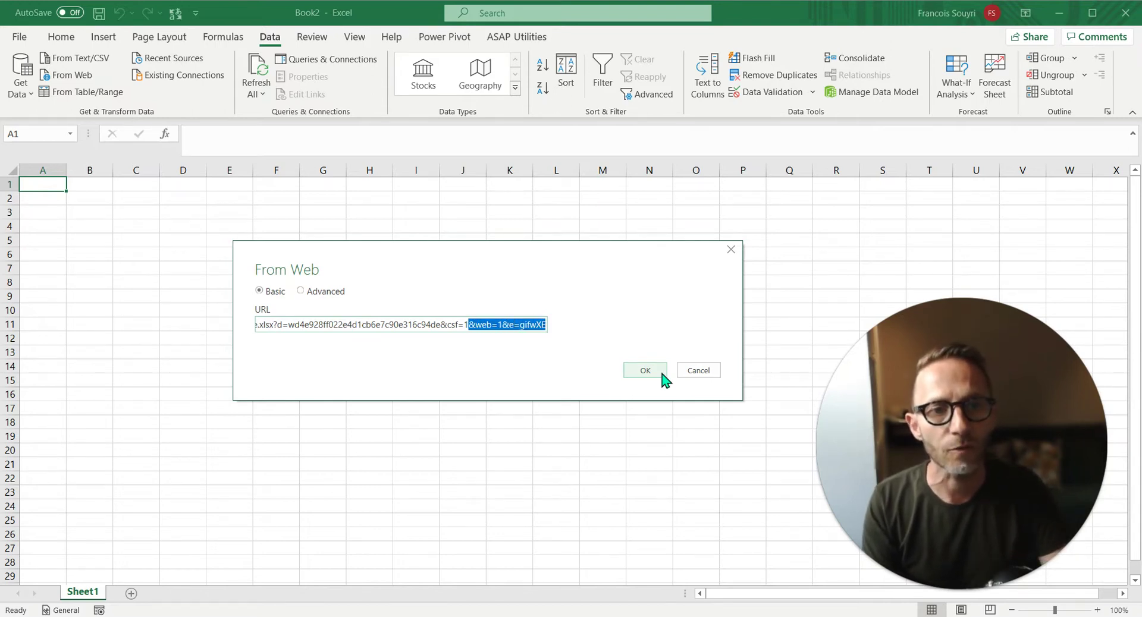
{"action": "key", "text": "shift+Left"}
{"action": "key", "text": "shift+Left"}
{"action": "key", "text": "shift+Left"}
{"action": "key", "text": "shift+Left"}
{"action": "key", "text": "shift+Left"}
{"action": "key", "text": "shift+Left"}
{"action": "key", "text": "shift+Left"}
{"action": "key", "text": "shift+Left"}
{"action": "key", "text": "shift+Left"}
{"action": "key", "text": "shift+Left"}
{"action": "key", "text": "shift+Left"}
{"action": "key", "text": "shift+Left"}
{"action": "key", "text": "shift+Left"}
{"action": "key", "text": "shift+Left"}
{"action": "key", "text": "shift+Left"}
{"action": "key", "text": "shift+Left"}
{"action": "key", "text": "shift+Left"}
{"action": "key", "text": "shift+Left"}
{"action": "key", "text": "shift+Left"}
{"action": "key", "text": "shift+Left"}
{"action": "key", "text": "shift+Left"}
{"action": "key", "text": "shift+Left"}
{"action": "key", "text": "shift+Left"}
{"action": "key", "text": "shift+Left"}
{"action": "key", "text": "shift+Left"}
{"action": "key", "text": "shift+Left"}
{"action": "key", "text": "shift+Left"}
{"action": "key", "text": "shift+Left"}
{"action": "key", "text": "shift+Left"}
{"action": "key", "text": "shift+Left"}
{"action": "key", "text": "shift+Left"}
{"action": "key", "text": "shift+Left"}
{"action": "key", "text": "shift+Left"}
{"action": "key", "text": "shift+Left"}
{"action": "key", "text": "shift+Left"}
{"action": "key", "text": "shift+Left"}
{"action": "key", "text": "shift+Left"}
{"action": "key", "text": "shift+Left"}
{"action": "key", "text": "shift+Left"}
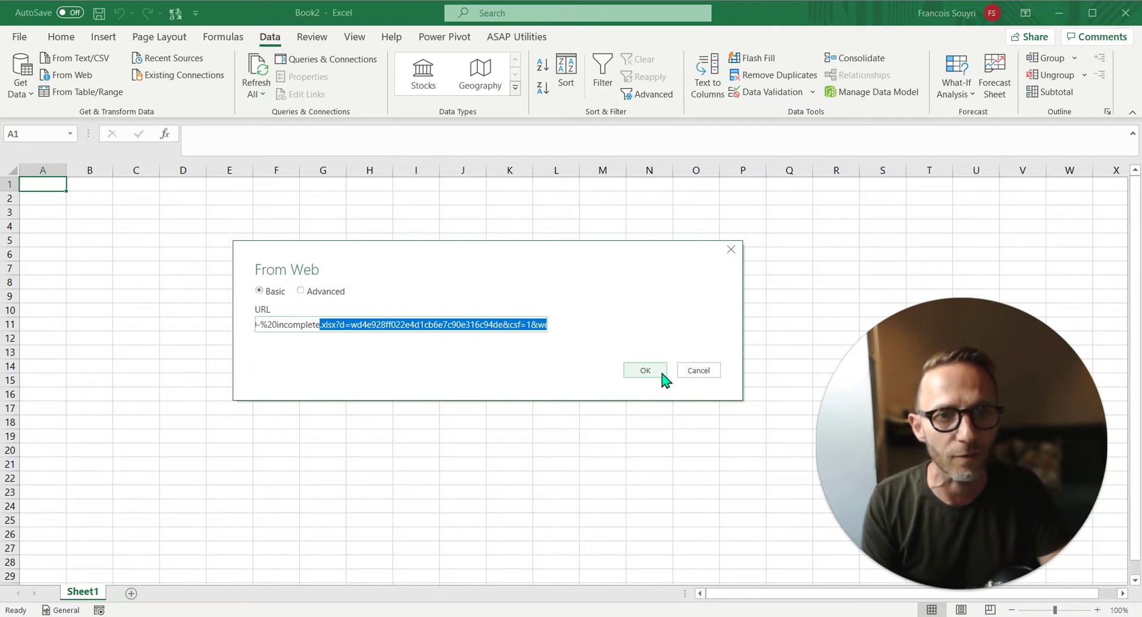
{"action": "key", "text": "shift+Left"}
{"action": "key", "text": "shift+Left"}
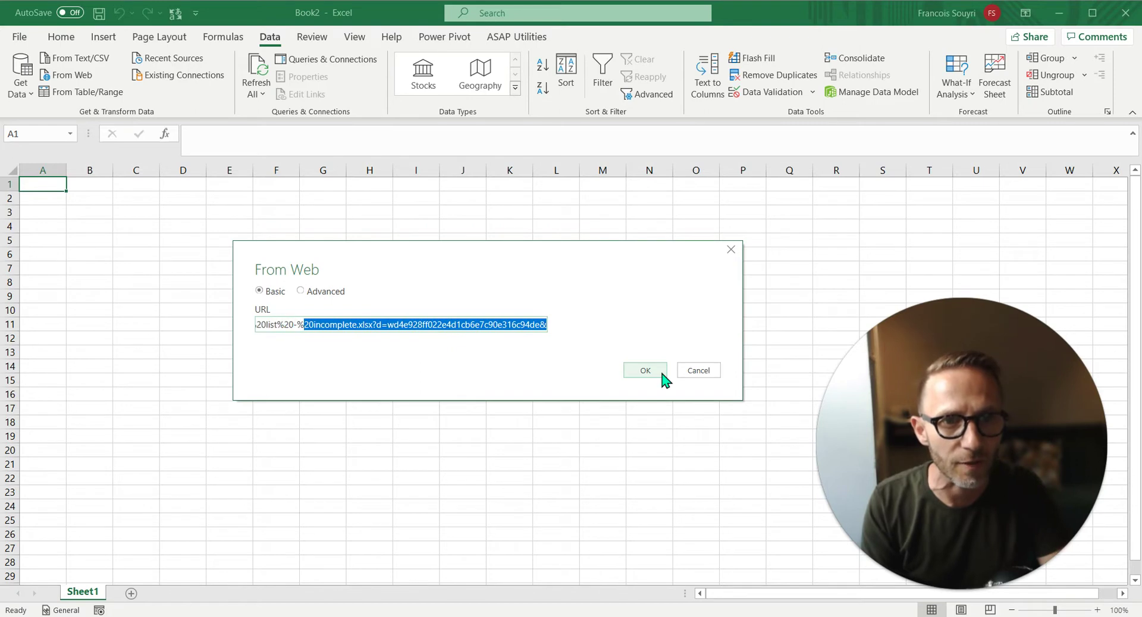
{"action": "key", "text": "shift+Right"}
{"action": "key", "text": "shift+Right"}
{"action": "key", "text": "shift+Right"}
{"action": "key", "text": "shift+Right"}
{"action": "key", "text": "shift+Right"}
{"action": "key", "text": "shift+Right"}
{"action": "key", "text": "shift+Right"}
{"action": "key", "text": "shift+Right"}
{"action": "key", "text": "shift+Right"}
{"action": "key", "text": "shift+Right"}
{"action": "key", "text": "shift+Right"}
{"action": "key", "text": "shift+Right"}
{"action": "key", "text": "shift+Right"}
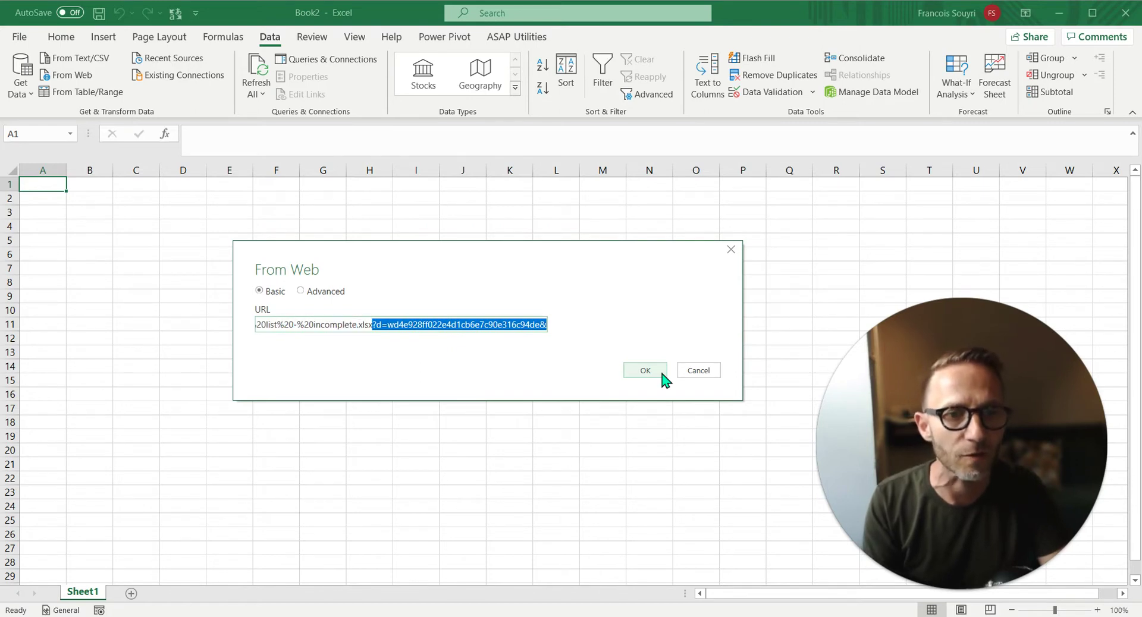
{"action": "key", "text": "Delete"}
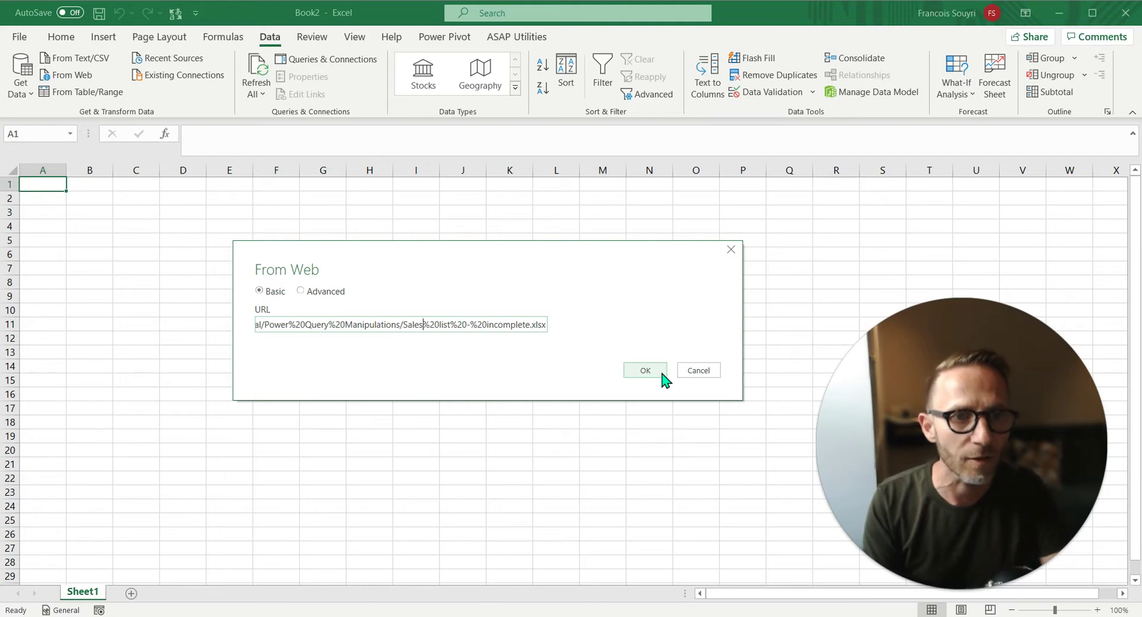
{"action": "key", "text": "shift+End"}
{"action": "key", "text": "Left"}
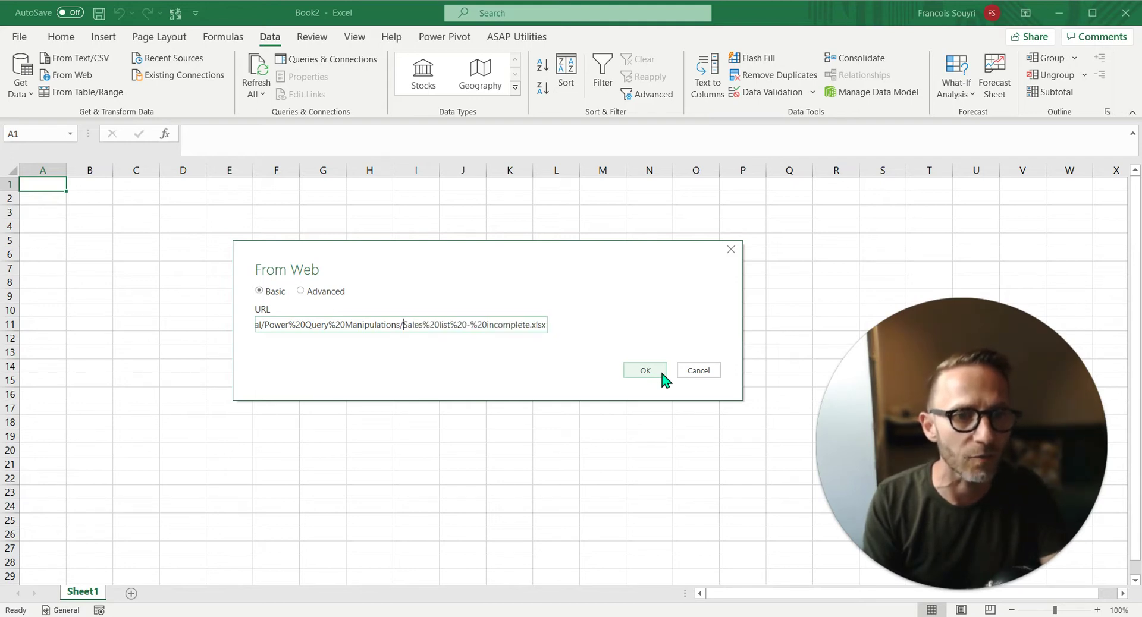
Step: Examine the folder parts of the URL, from Power Query Manipulations back through General and Shared Documents to the dev site
{"action": "key", "text": "ctrl+shift+Left"}
{"action": "key", "text": "ctrl+shift+Left"}
{"action": "key", "text": "ctrl+shift+Left"}
{"action": "key", "text": "ctrl+shift+Left"}
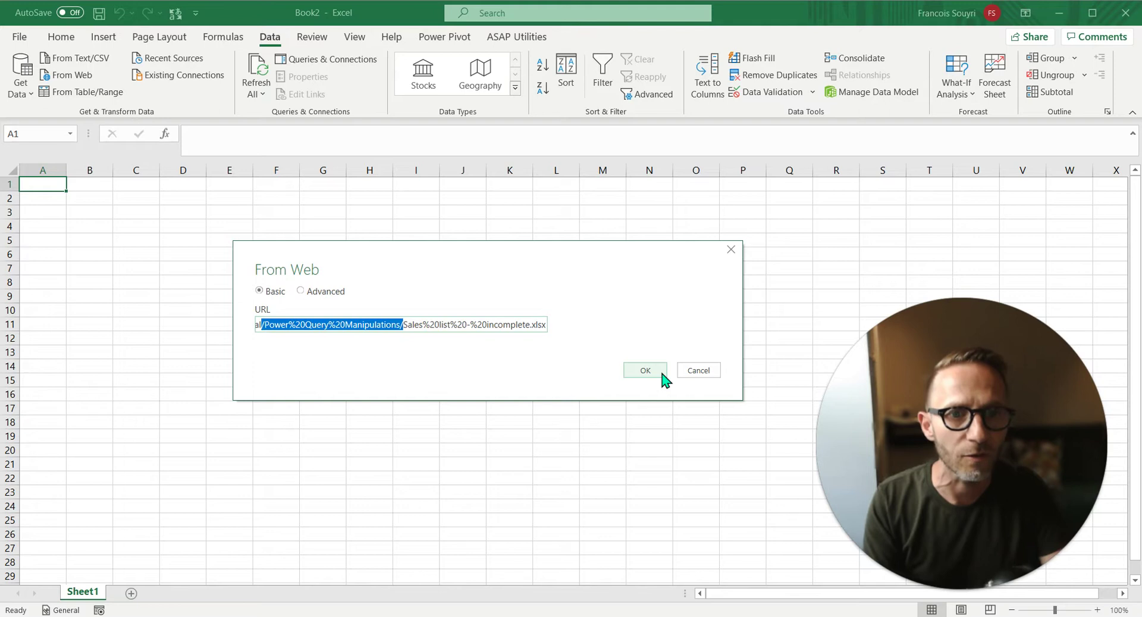
{"action": "key", "text": "Left"}
{"action": "key", "text": "ctrl+shift+Left"}
{"action": "key", "text": "ctrl+shift+Left"}
{"action": "key", "text": "ctrl+shift+Left"}
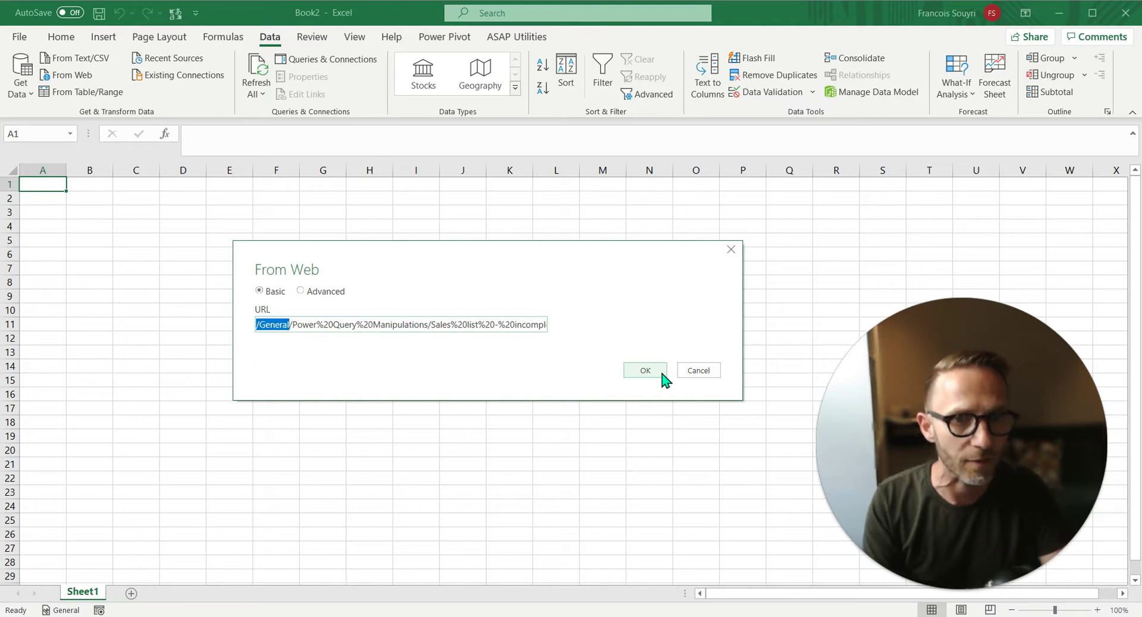
{"action": "key", "text": "ctrl+shift+Left"}
{"action": "key", "text": "ctrl+shift+Left"}
{"action": "key", "text": "ctrl+shift+Right"}
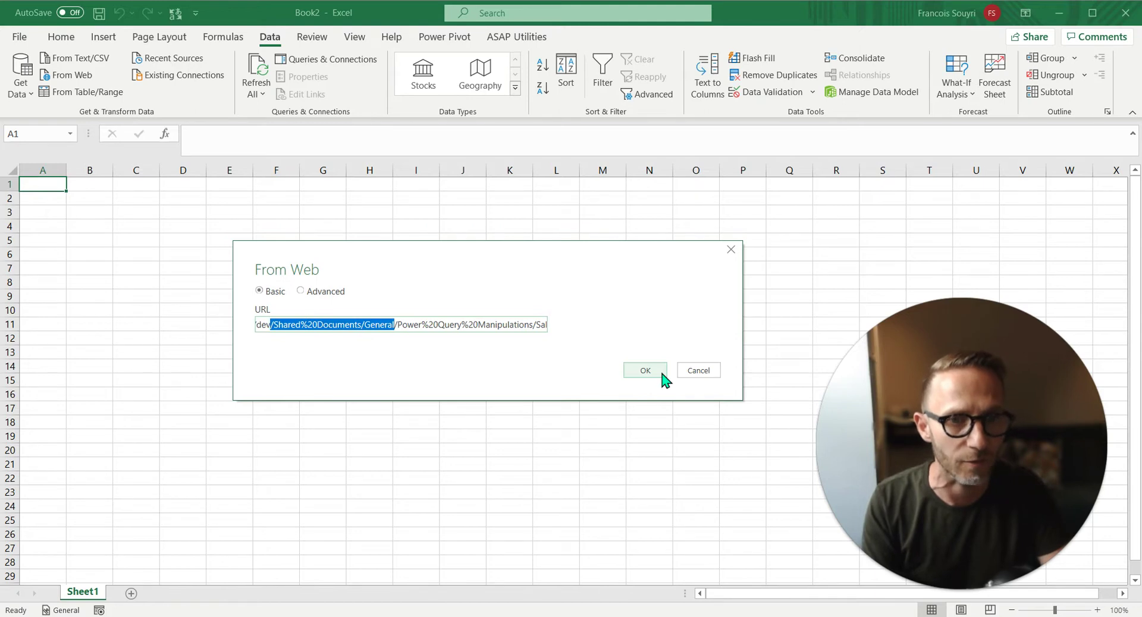
{"action": "key", "text": "ctrl+shift+Left"}
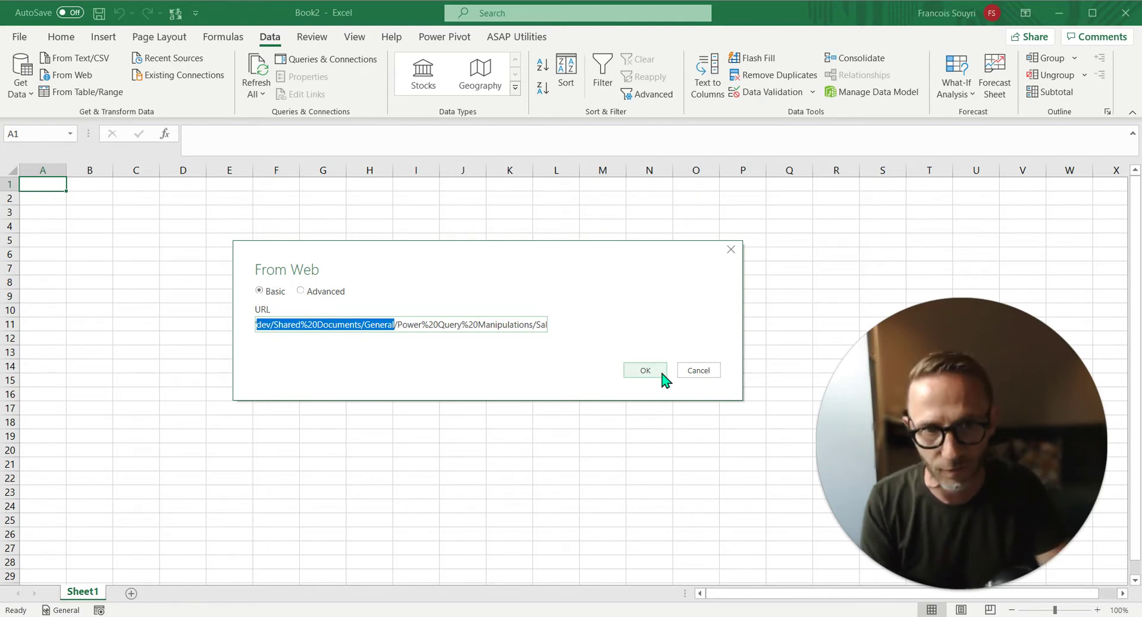
{"action": "key", "text": "ctrl+shift+Left"}
{"action": "key", "text": "ctrl+shift+Left"}
{"action": "key", "text": "ctrl+shift+Left"}
{"action": "key", "text": "ctrl+shift+Left"}
{"action": "key", "text": "ctrl+shift+Left"}
{"action": "key", "text": "ctrl+shift+Left"}
{"action": "key", "text": "ctrl+shift+Left"}
Step: Delete the /:x:/r part between sharepoint.com and /sites/dev from the URL
{"action": "key", "text": "Home"}
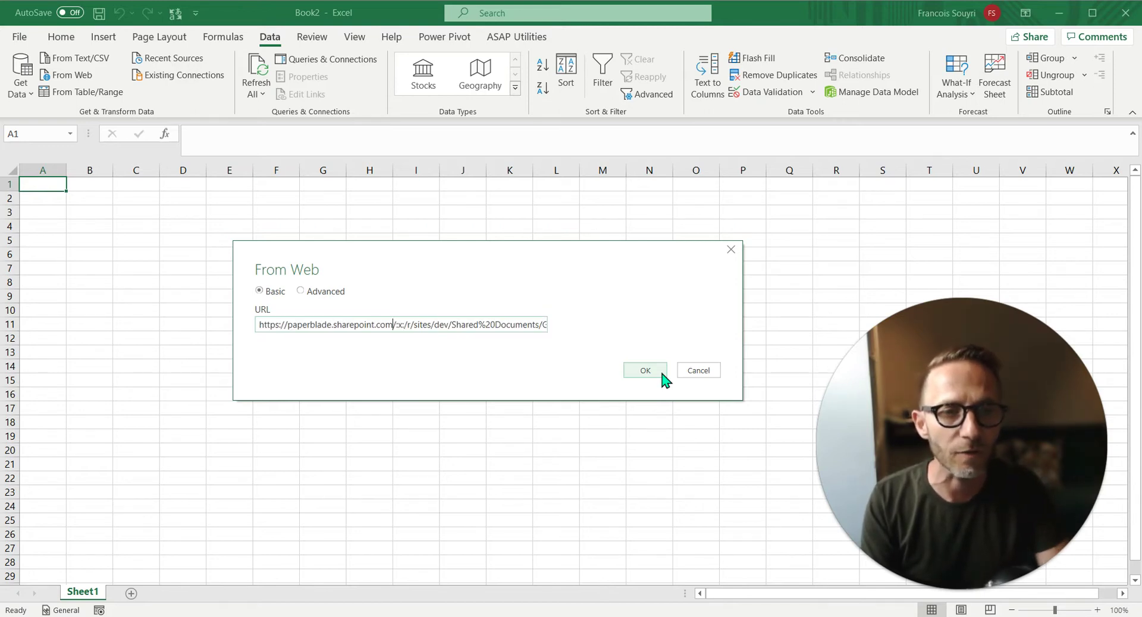
{"action": "key", "text": "ctrl+Right"}
{"action": "key", "text": "ctrl+Right"}
{"action": "key", "text": "ctrl+Right"}
{"action": "key", "text": "ctrl+Right"}
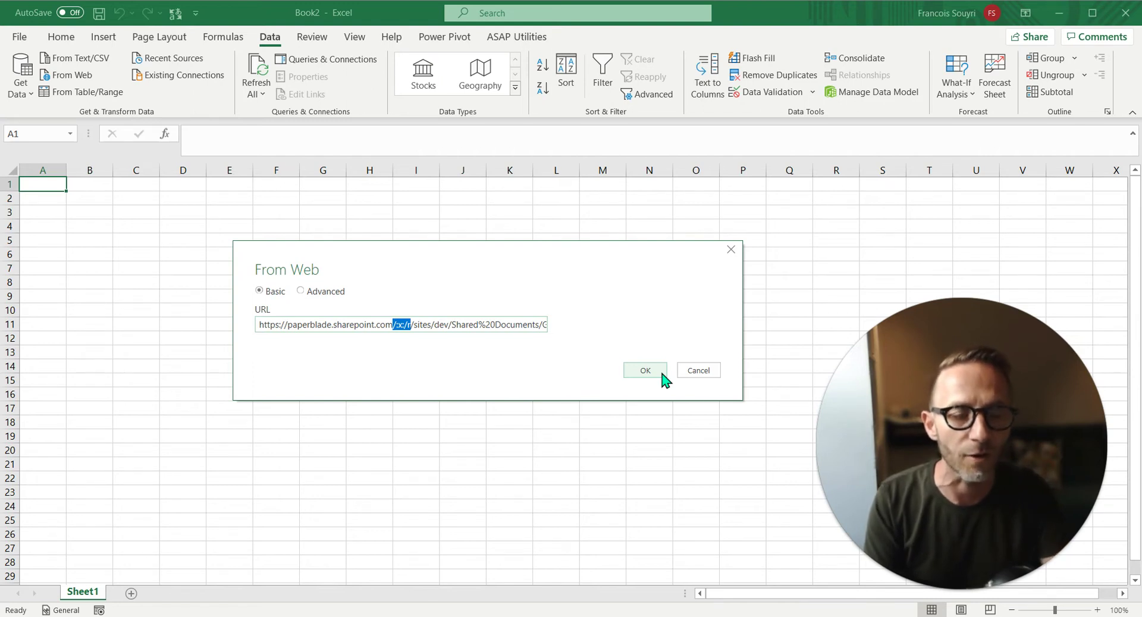
{"action": "key", "text": "Delete"}
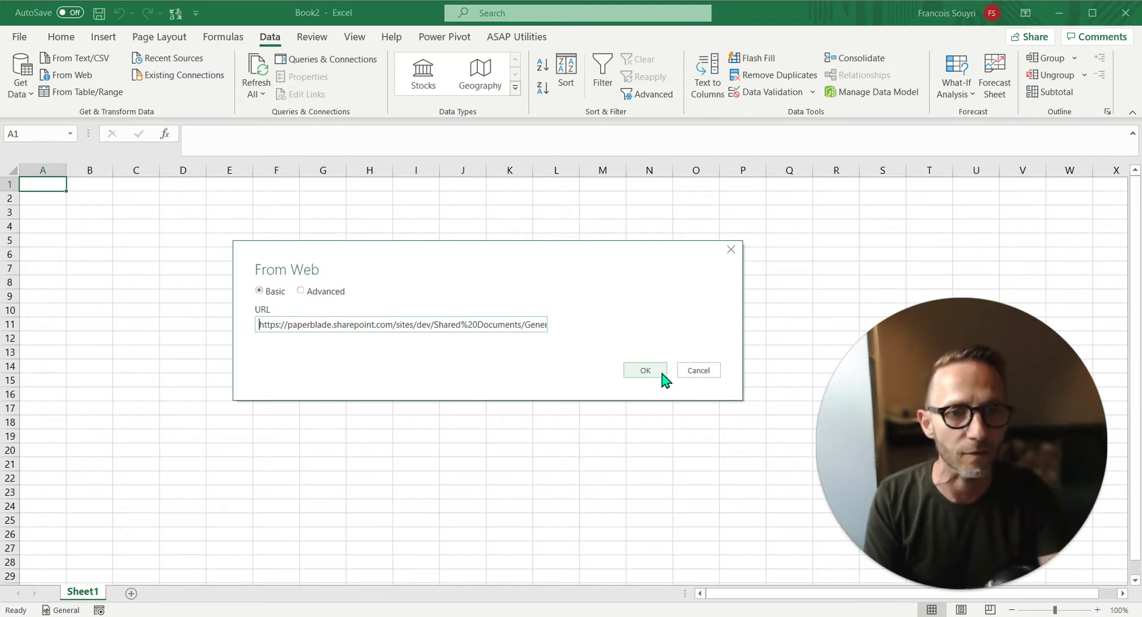
Step: Check the cleaned URL from the SharePoint domain to the .xlsx ending and connect to the file
{"action": "key", "text": "ctrl+shift+Right"}
{"action": "key", "text": "ctrl+shift+Right"}
{"action": "key", "text": "ctrl+shift+Right"}
{"action": "key", "text": "ctrl+shift+Right"}
{"action": "key", "text": "ctrl+shift+Right"}
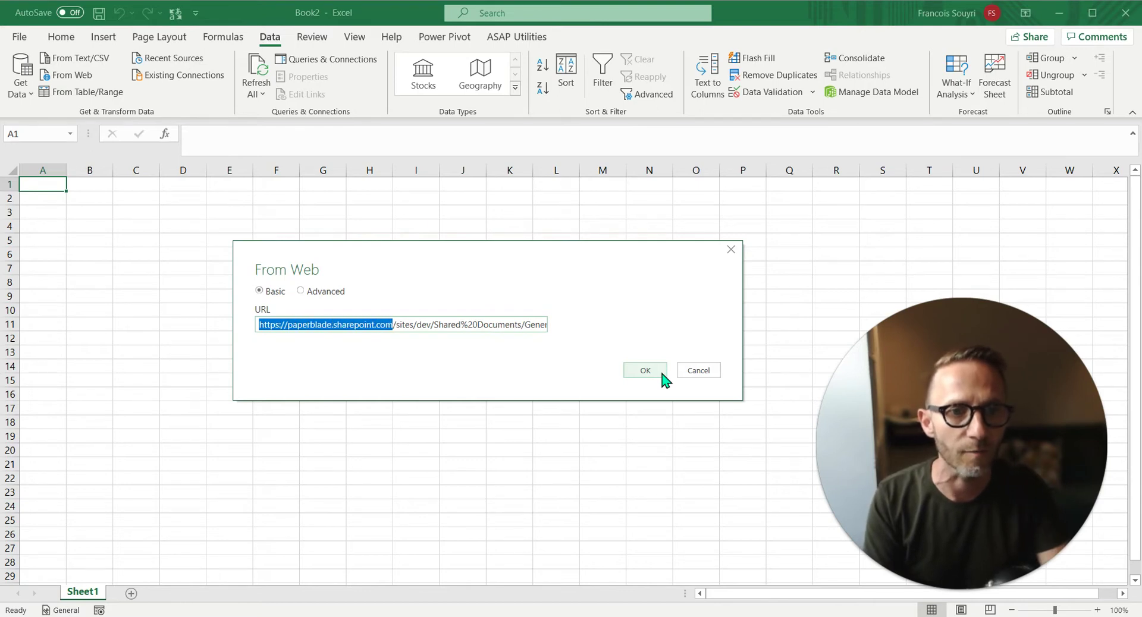
{"action": "key", "text": "ctrl+shift+Right"}
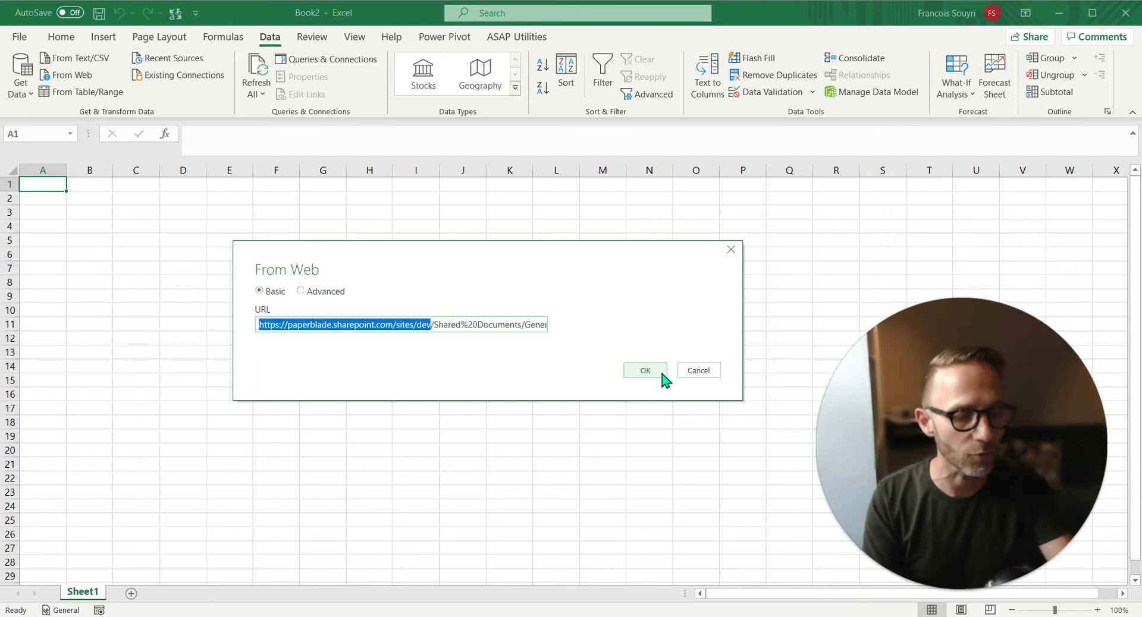
{"action": "key", "text": "End"}
{"action": "key", "text": "ctrl+shift+Left"}
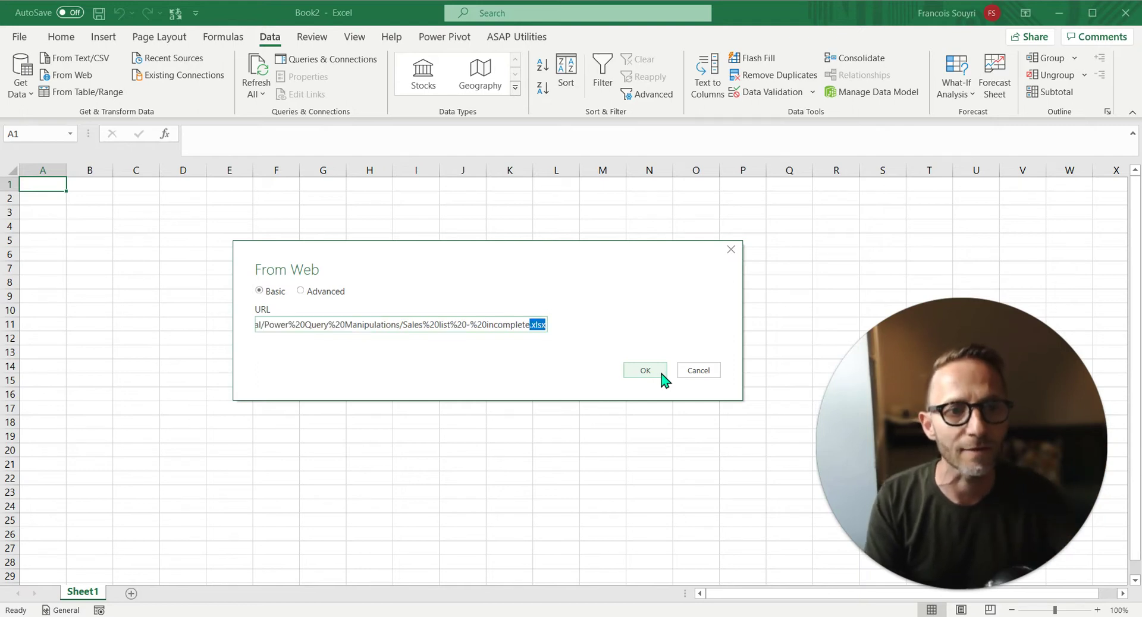
{"action": "left_click", "coordinate": [644, 378]}
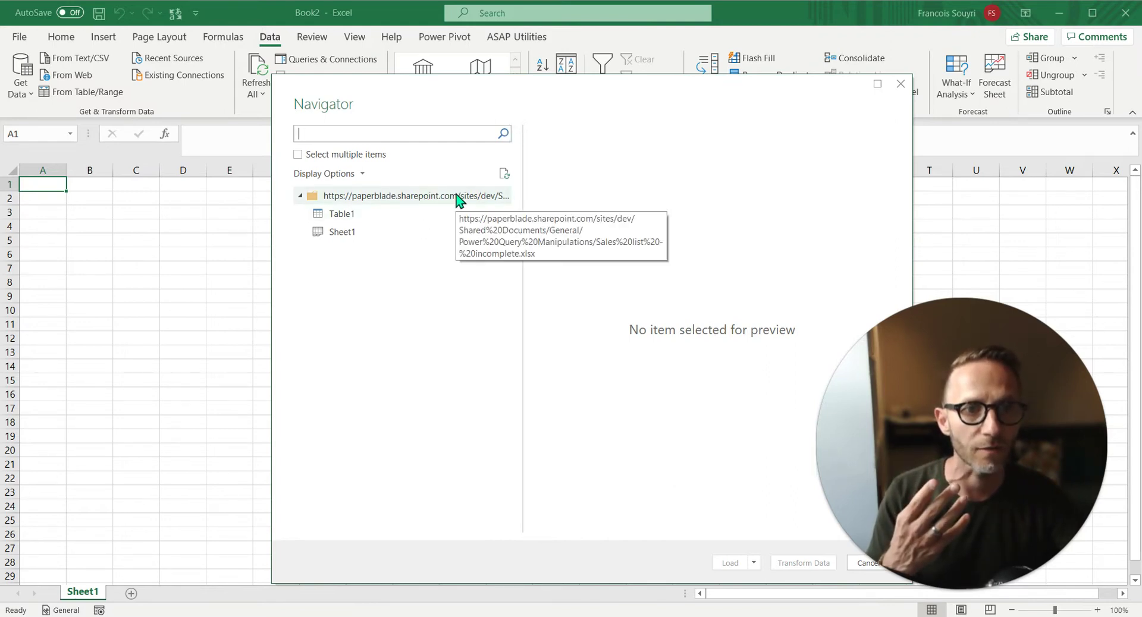
Step: Choose Table1 in the Navigator, with multiple selection off, and open it in the Power Query Editor with Transform Data
{"action": "left_click", "coordinate": [335, 157]}
{"action": "left_click", "coordinate": [333, 157]}
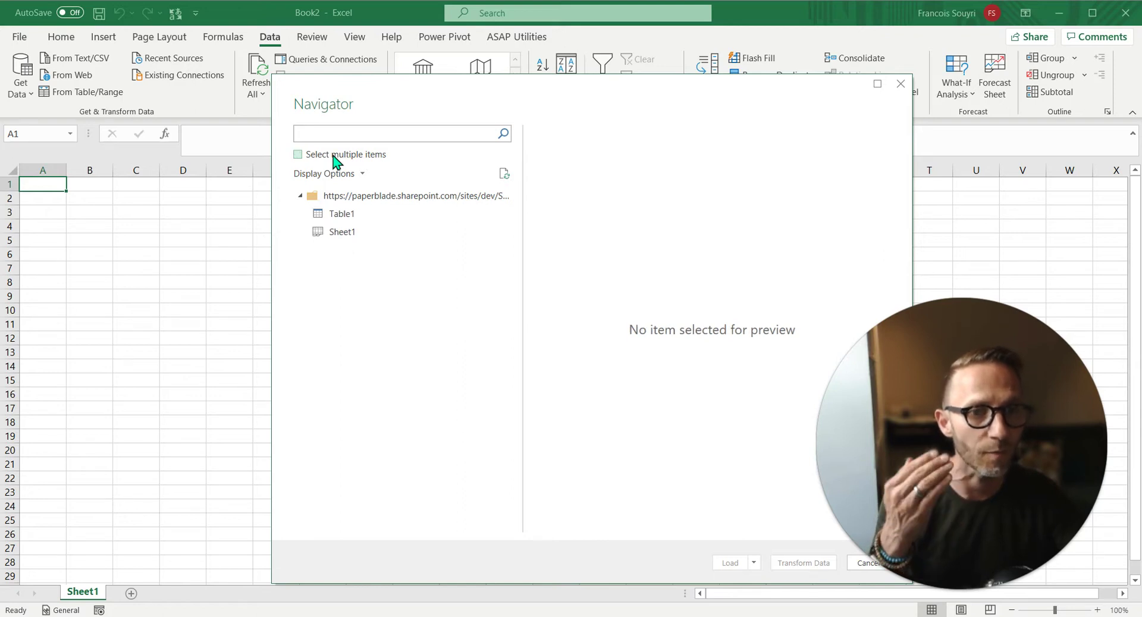
{"action": "left_click", "coordinate": [339, 218]}
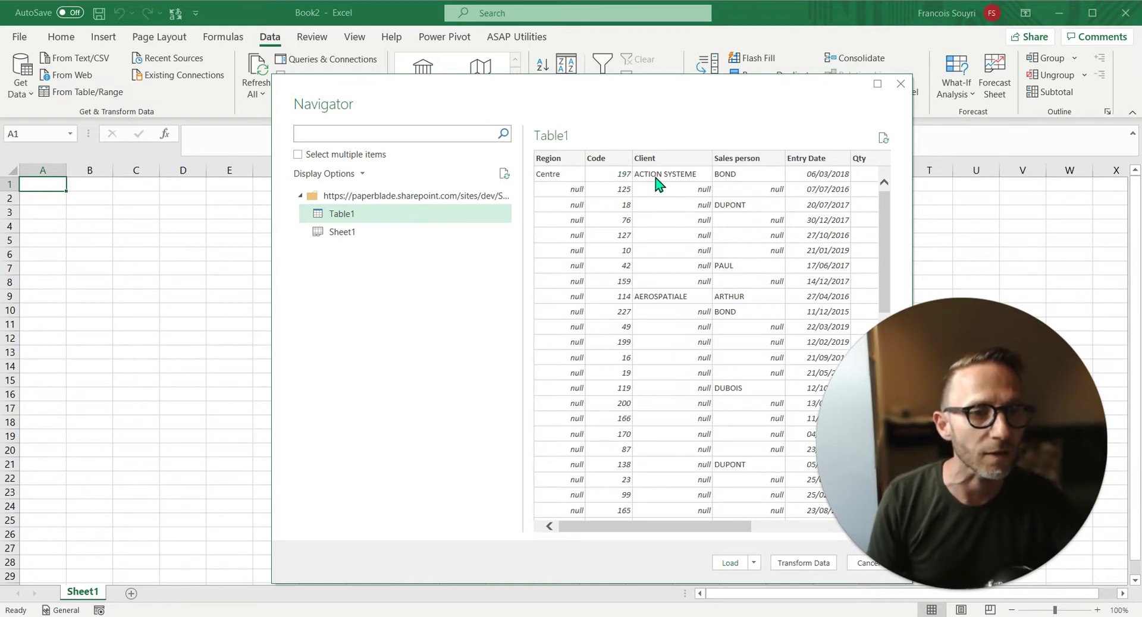
{"action": "mouse_move", "coordinate": [963, 595]}
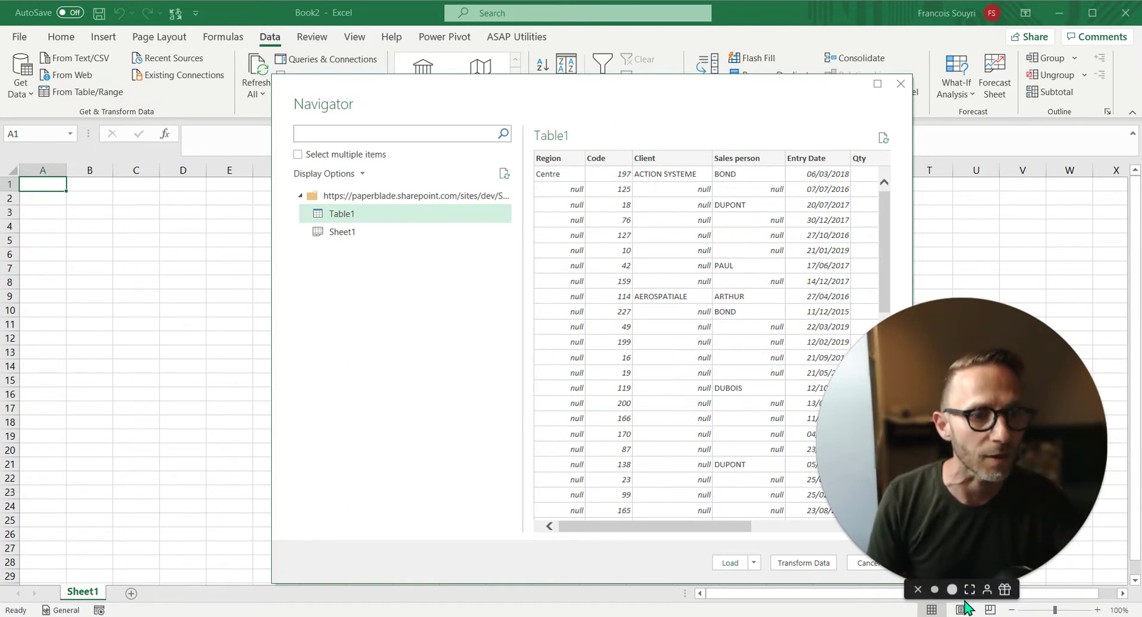
{"action": "left_click", "coordinate": [935, 590]}
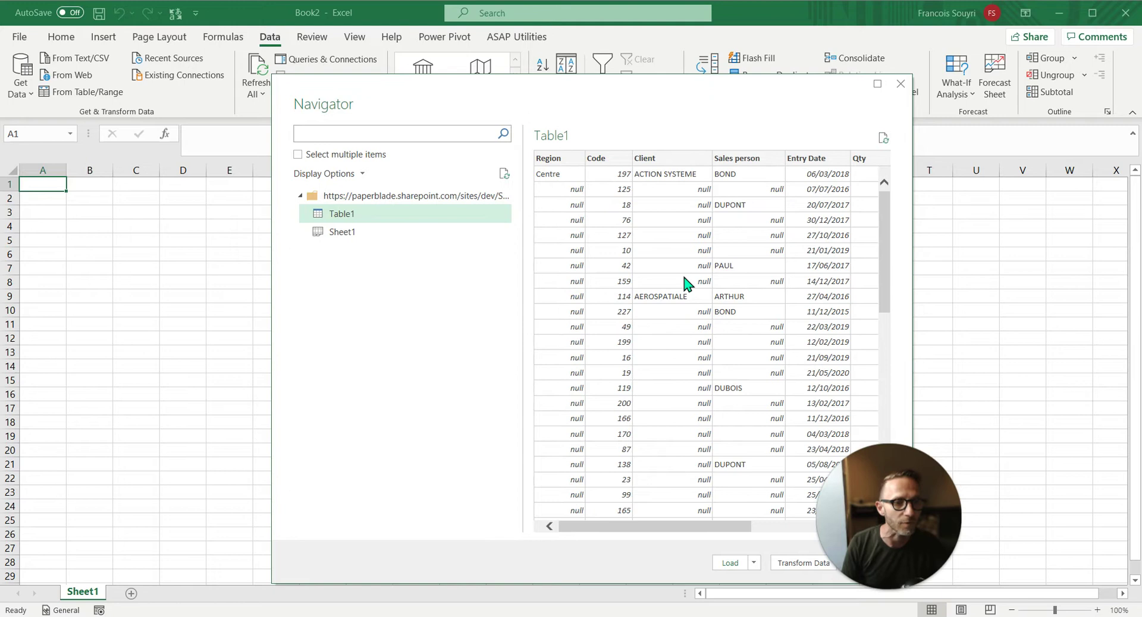
{"action": "left_click", "coordinate": [803, 562]}
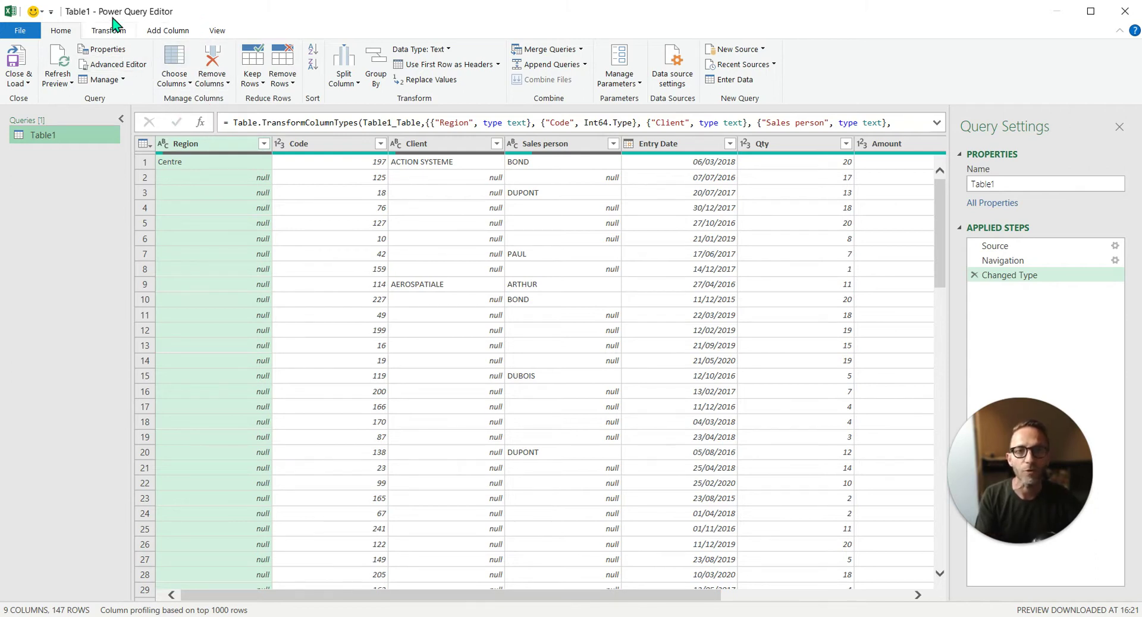
Step: Examine the filled and null cells in the first rows of the Region, Client and Sales person columns
{"action": "left_click", "coordinate": [205, 178]}
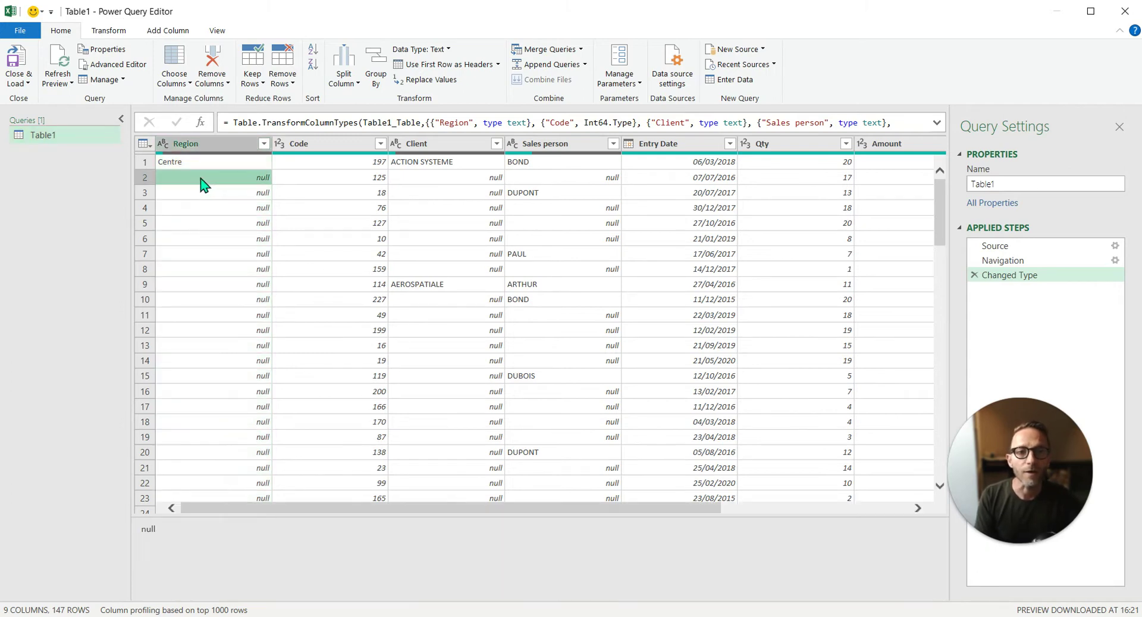
{"action": "left_click", "coordinate": [217, 166]}
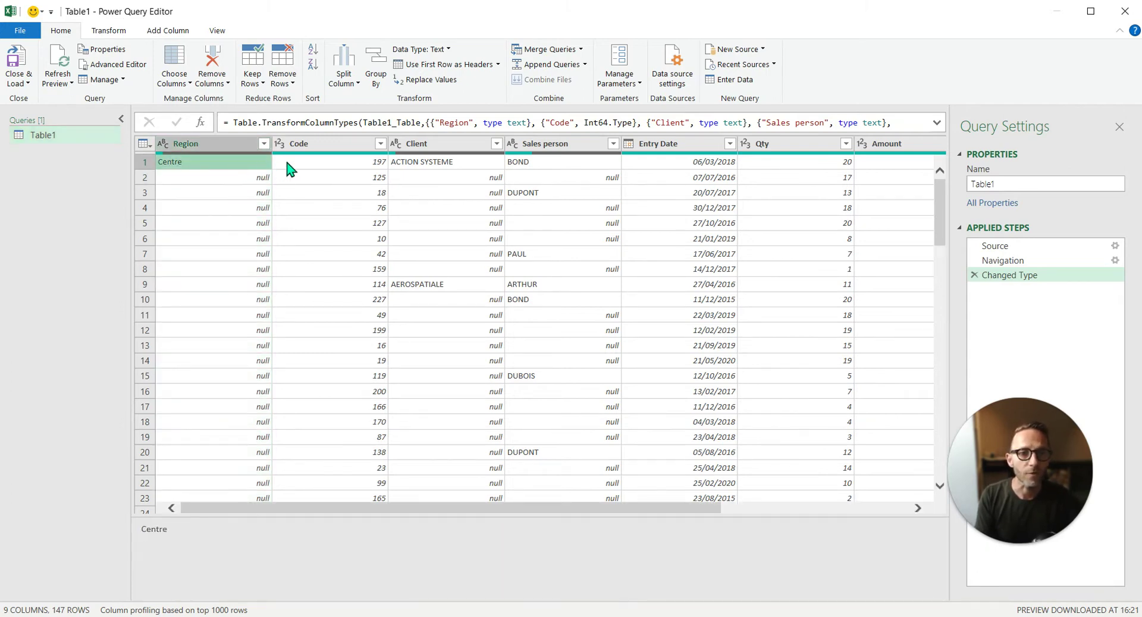
{"action": "left_click", "coordinate": [321, 162]}
{"action": "left_click", "coordinate": [487, 178]}
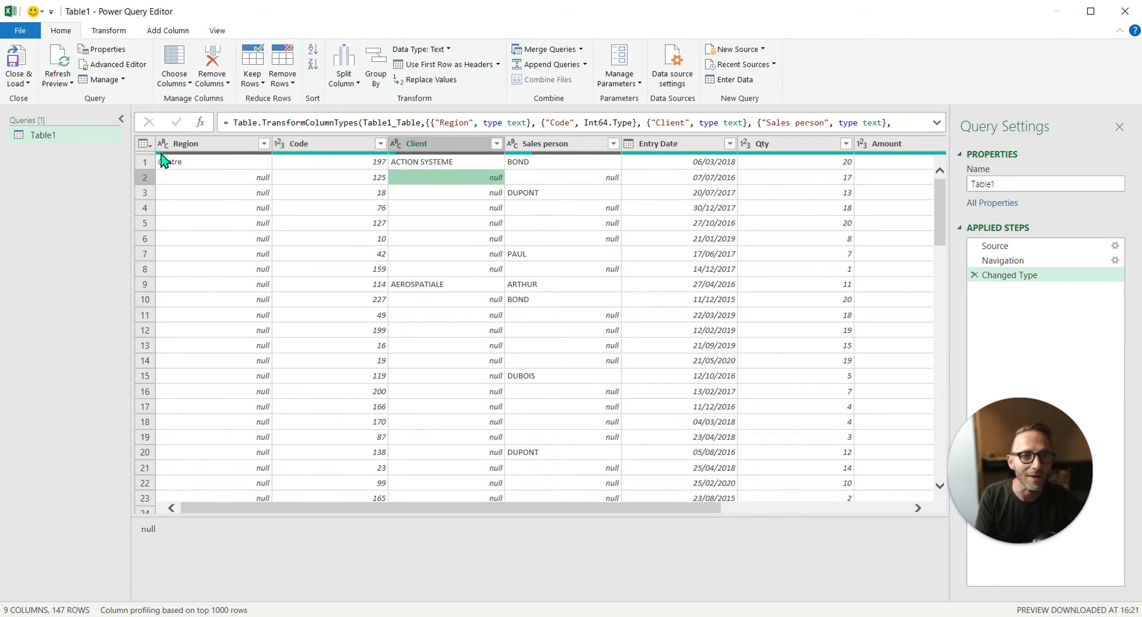
{"action": "mouse_move", "coordinate": [311, 159]}
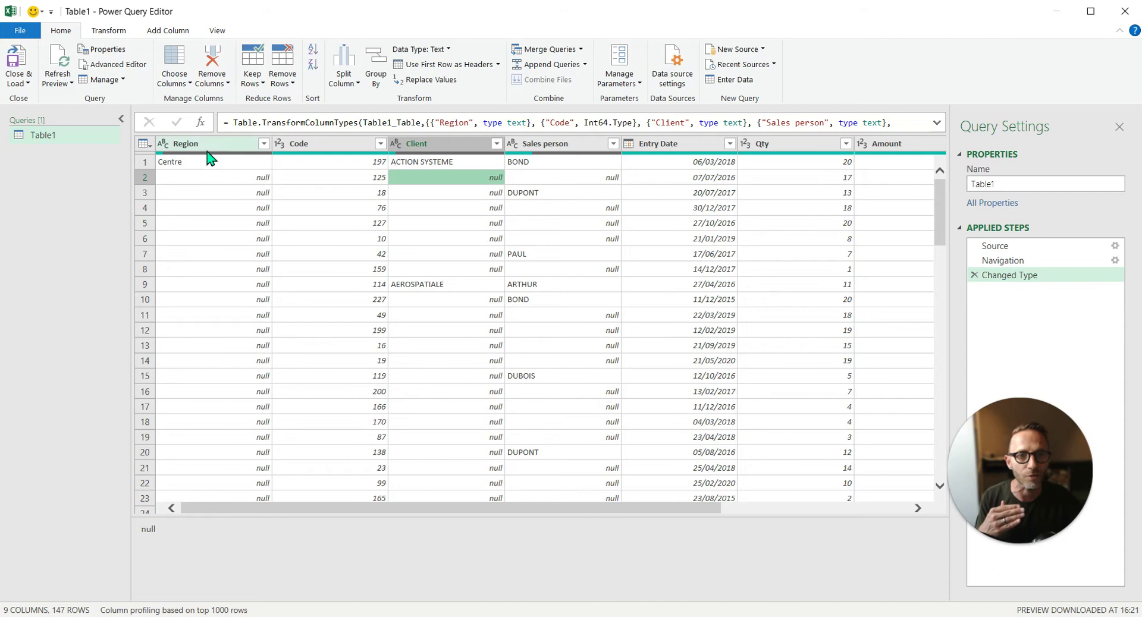
{"action": "mouse_move", "coordinate": [210, 159]}
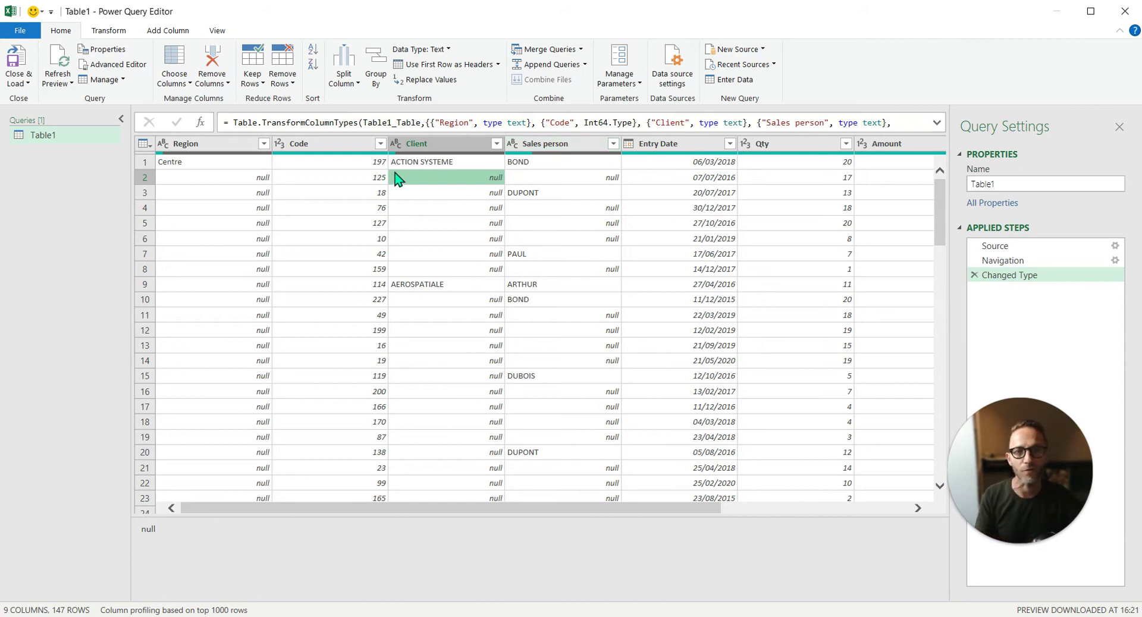
{"action": "left_click", "coordinate": [232, 168]}
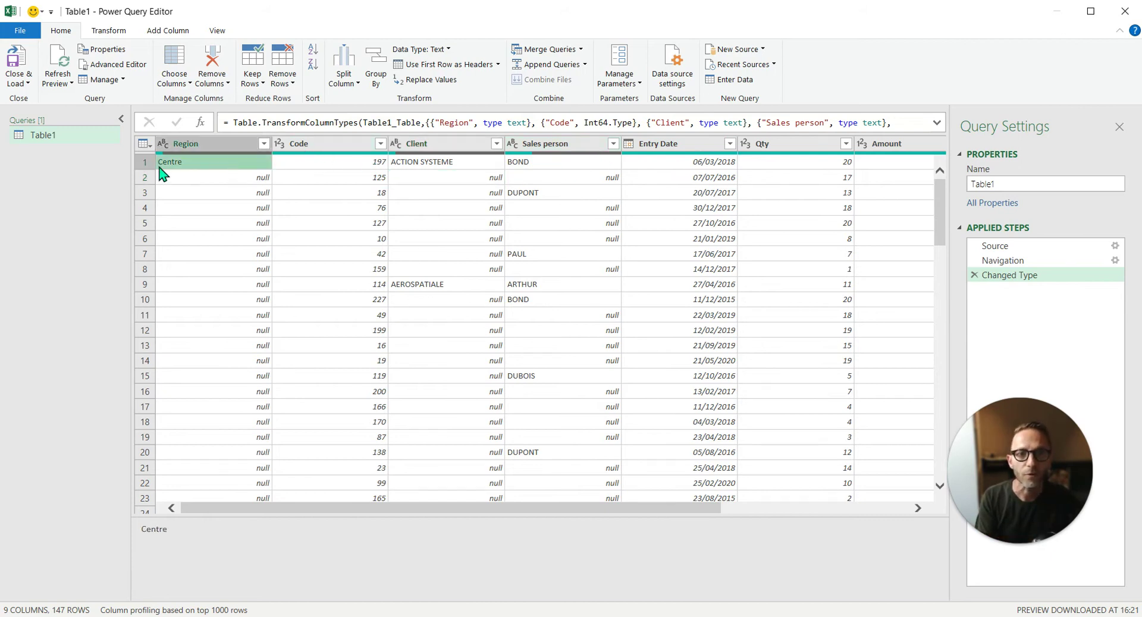
{"action": "left_click", "coordinate": [199, 178]}
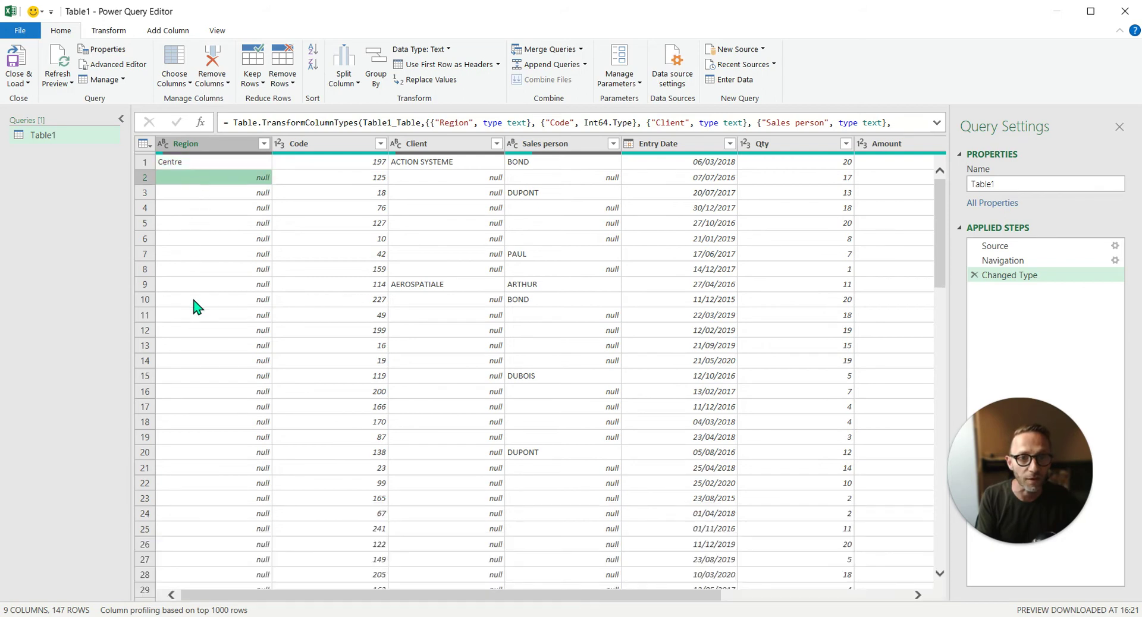
{"action": "left_click", "coordinate": [237, 166]}
{"action": "left_click", "coordinate": [456, 161]}
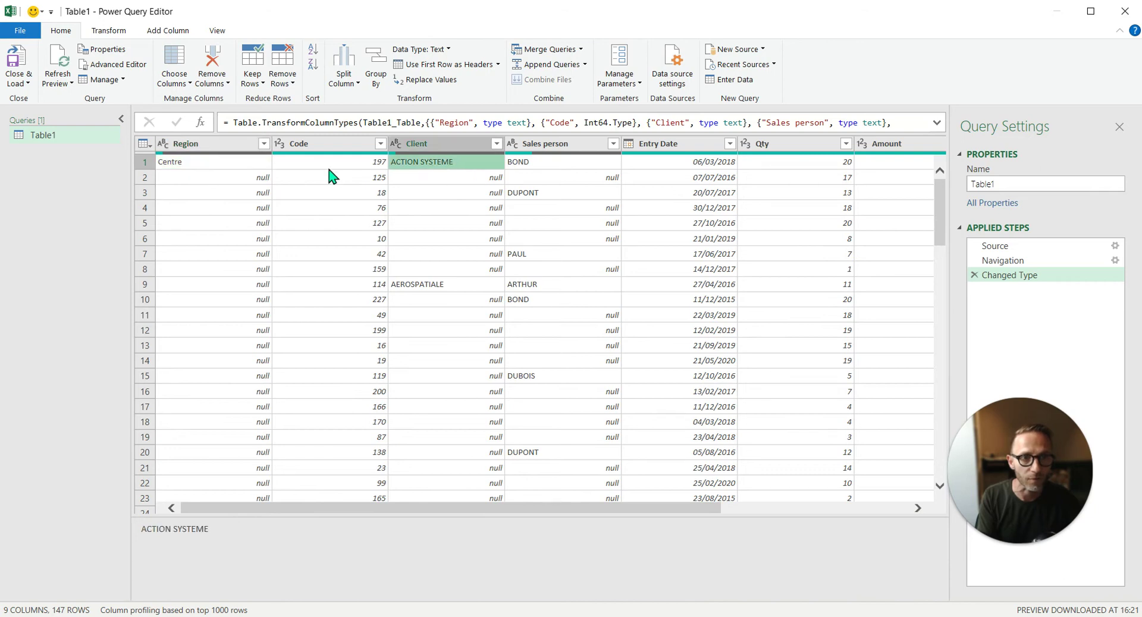
{"action": "left_click", "coordinate": [537, 163]}
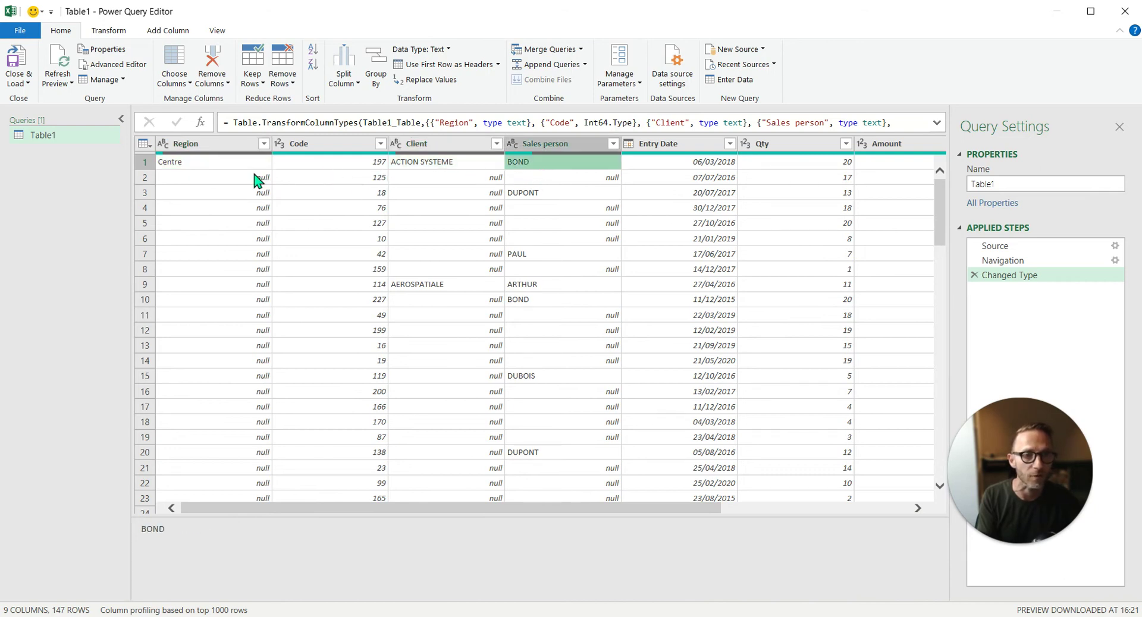
{"action": "left_click", "coordinate": [234, 165]}
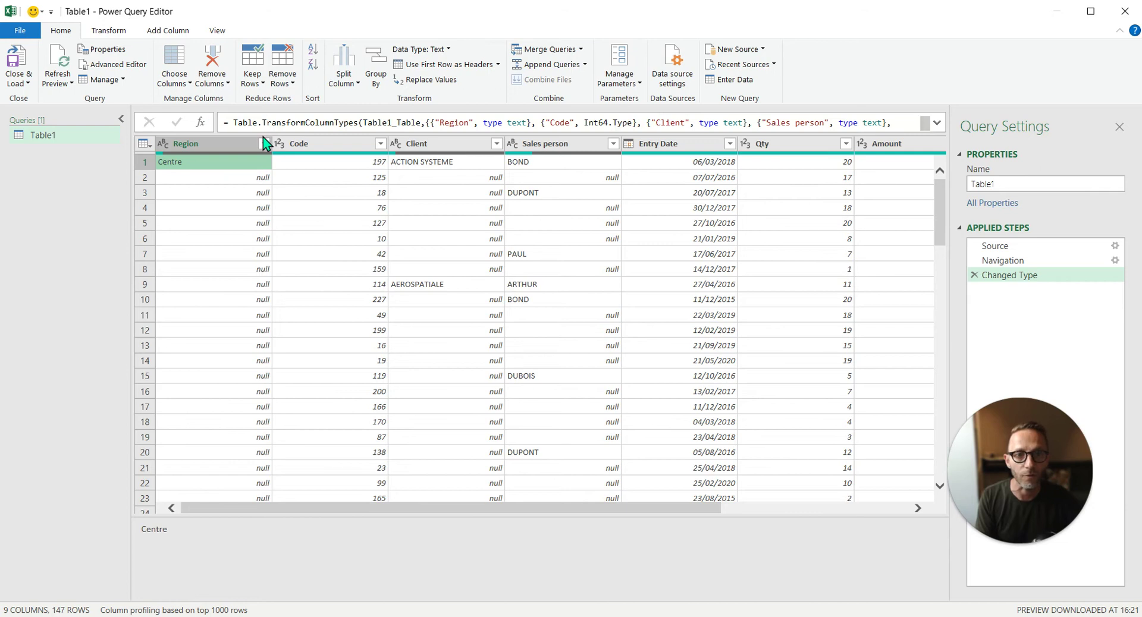
Step: Fill the Region column down over its null cells, then check the lower rows and the Client column's empty values
{"action": "left_click", "coordinate": [245, 149]}
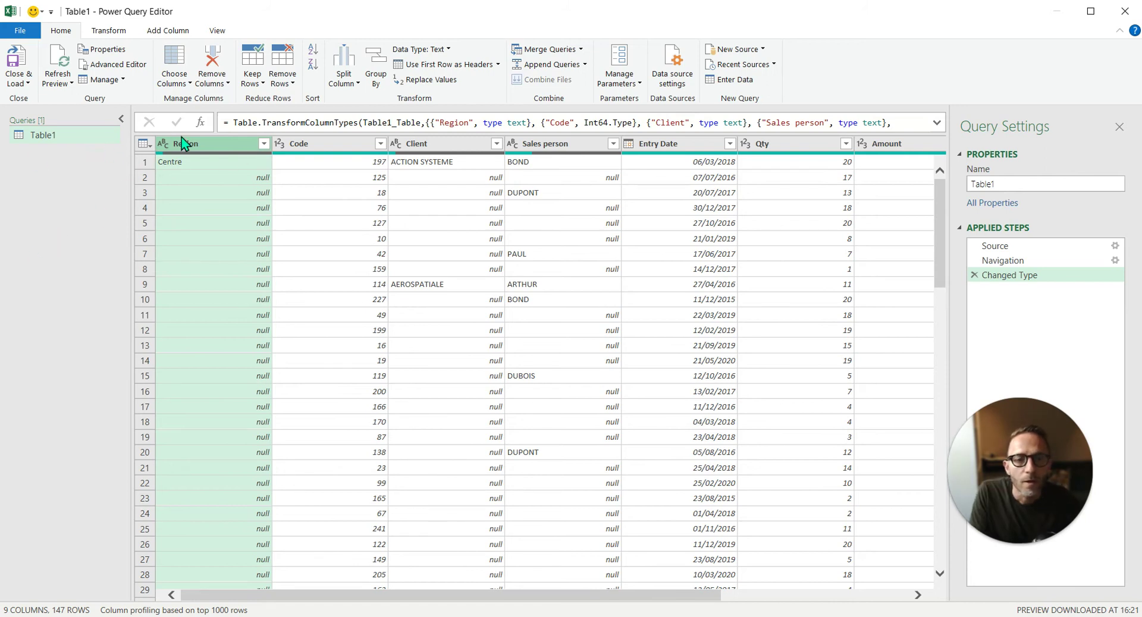
{"action": "left_click", "coordinate": [98, 35]}
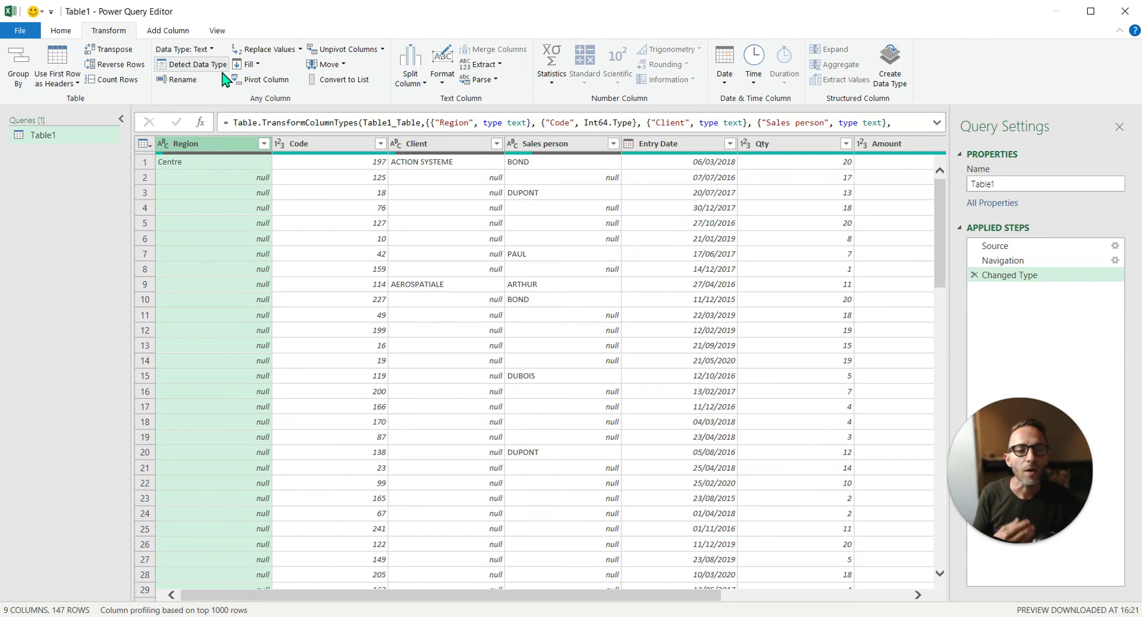
{"action": "left_click", "coordinate": [255, 66]}
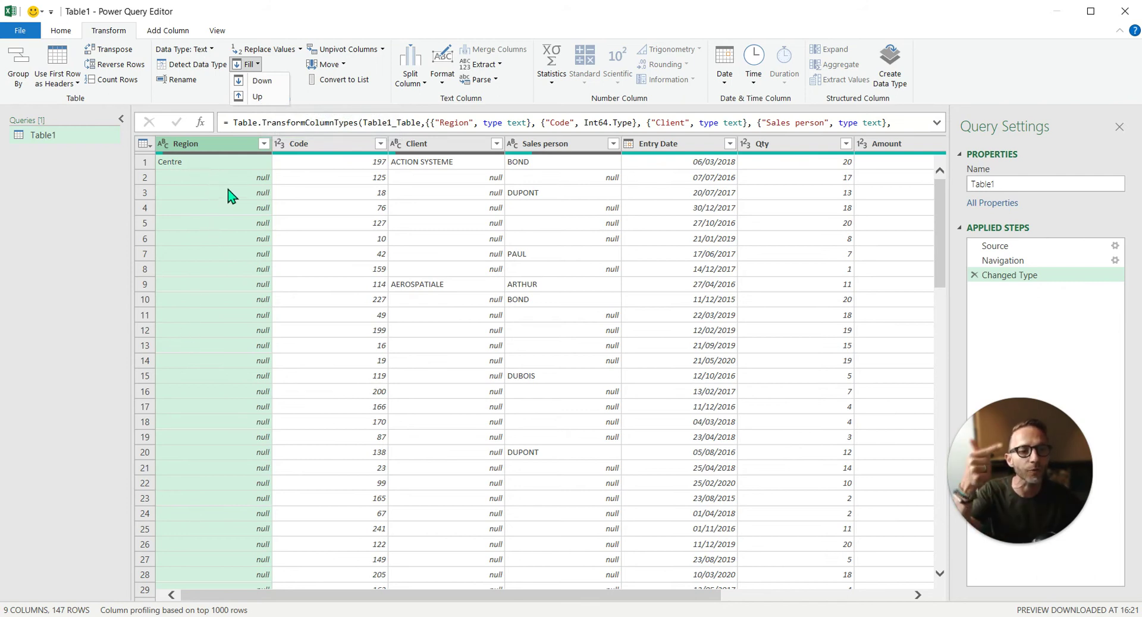
{"action": "left_click", "coordinate": [274, 82]}
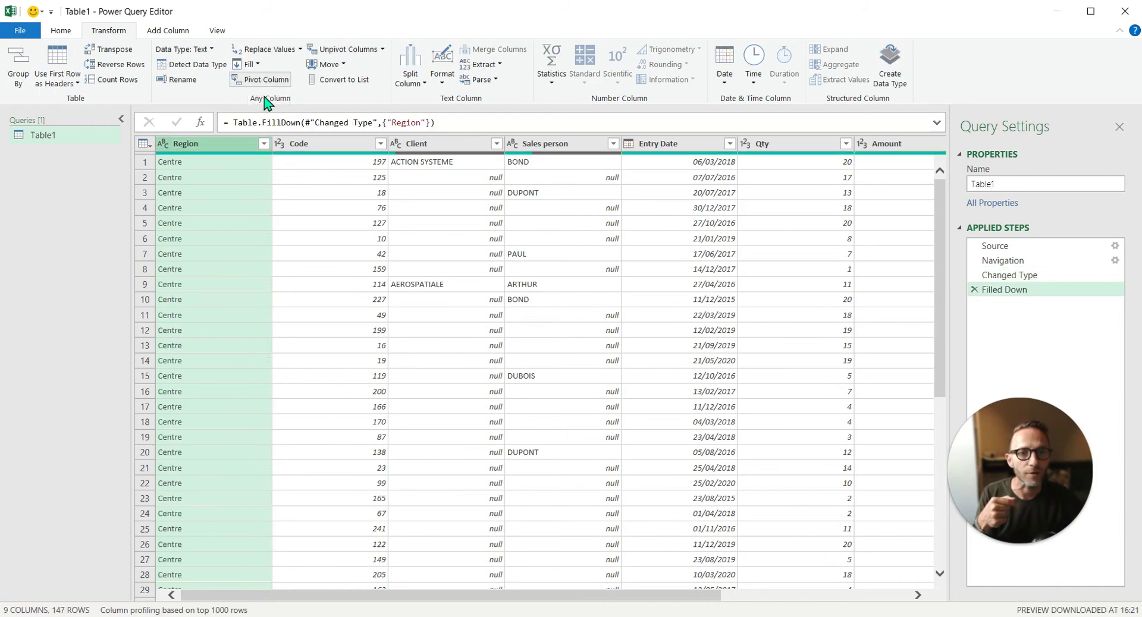
{"action": "scroll", "coordinate": [162, 332], "scroll_direction": "down", "scroll_amount": 4}
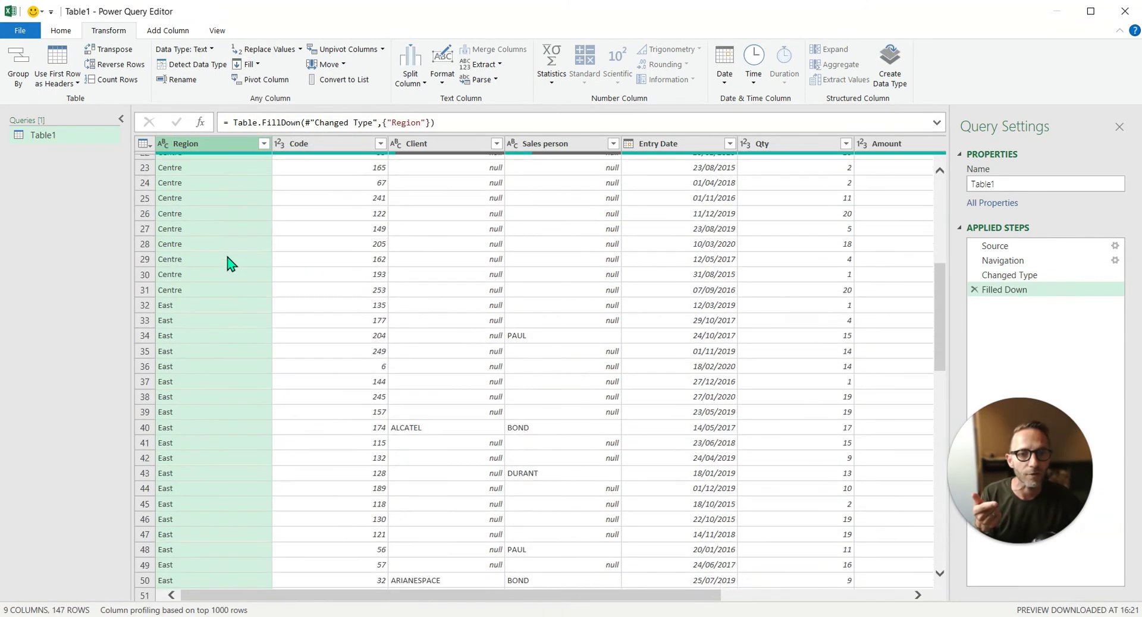
{"action": "scroll", "coordinate": [204, 433], "scroll_direction": "down", "scroll_amount": 8}
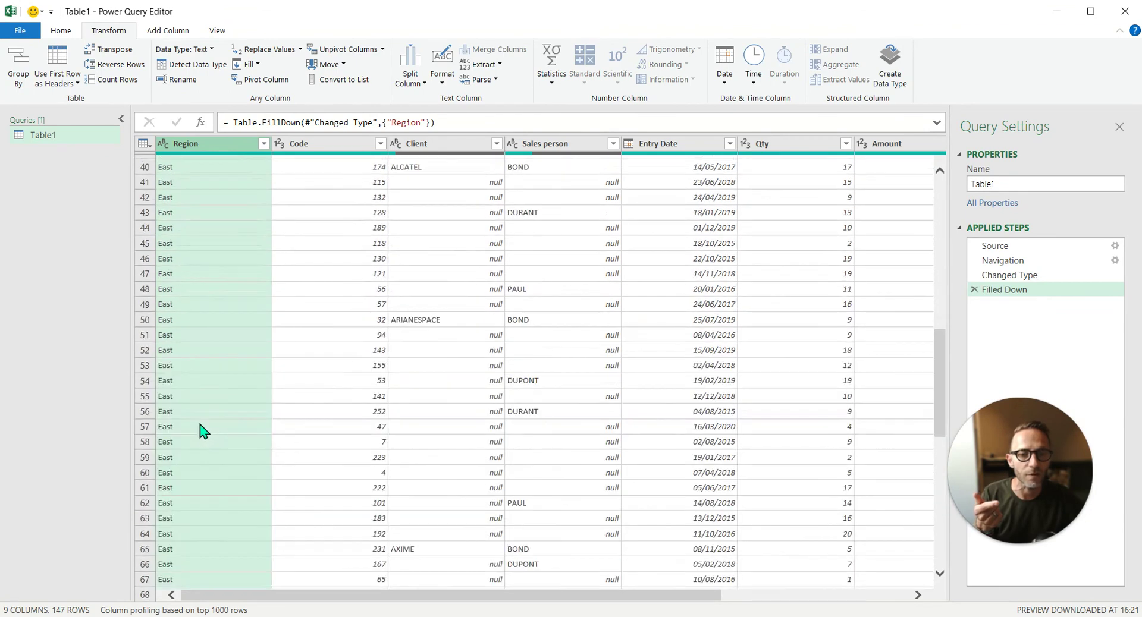
{"action": "scroll", "coordinate": [199, 363], "scroll_direction": "down", "scroll_amount": 20}
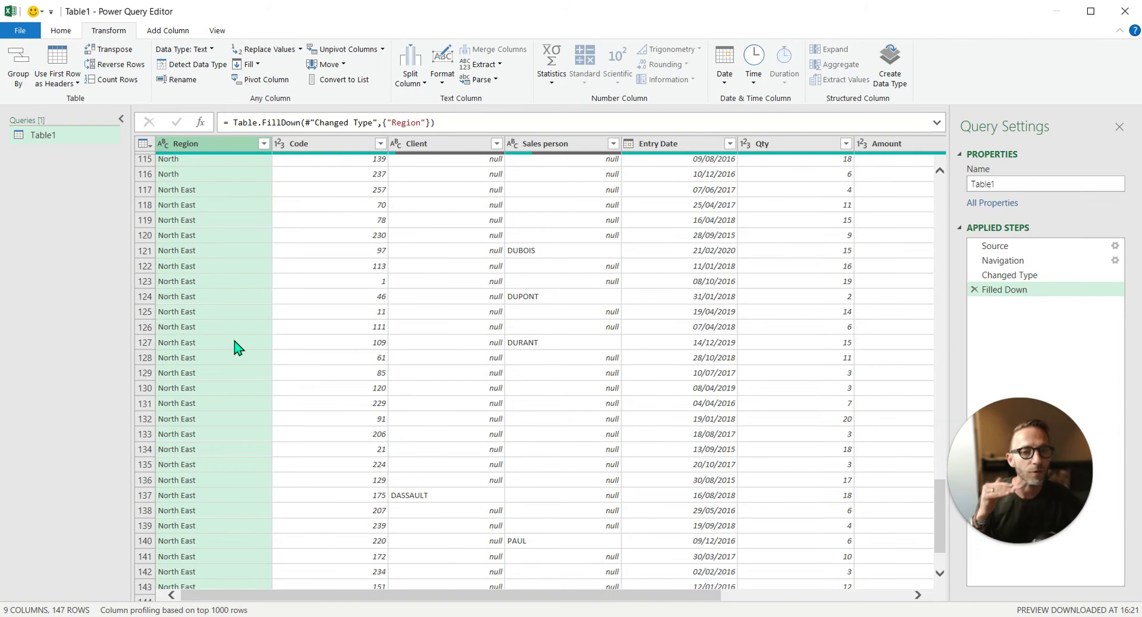
{"action": "mouse_move", "coordinate": [467, 159]}
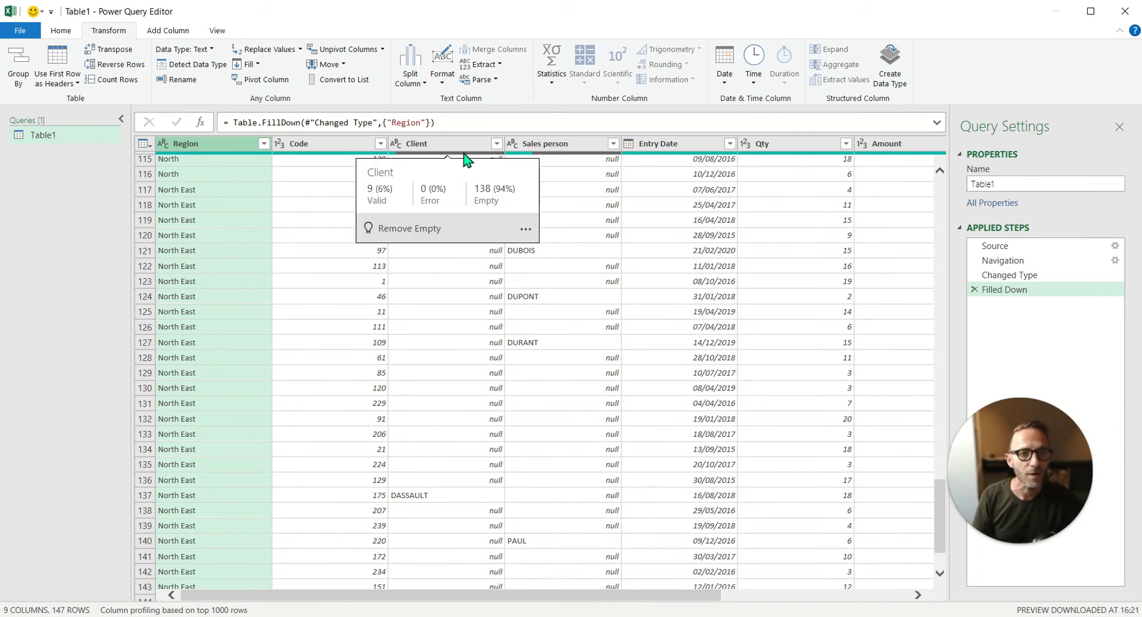
{"action": "left_click", "coordinate": [452, 269]}
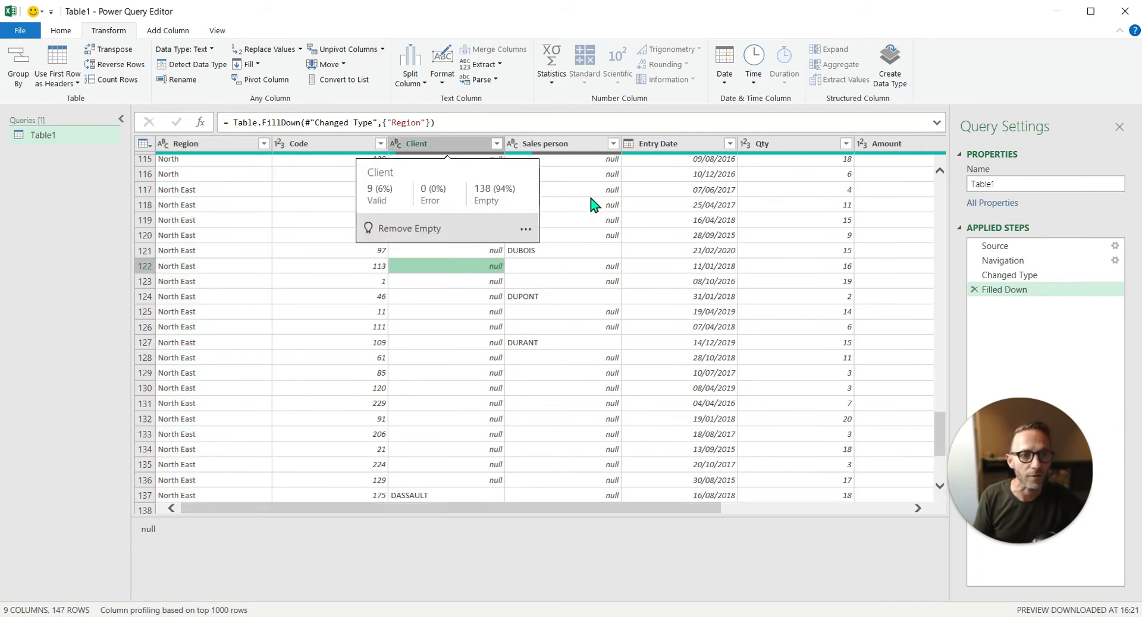
Step: Check the Client column's filled and null cells, then fill the Client column down over its null cells
{"action": "scroll", "coordinate": [589, 196], "scroll_direction": "up", "scroll_amount": 5}
{"action": "scroll", "coordinate": [431, 206], "scroll_direction": "up", "scroll_amount": 20}
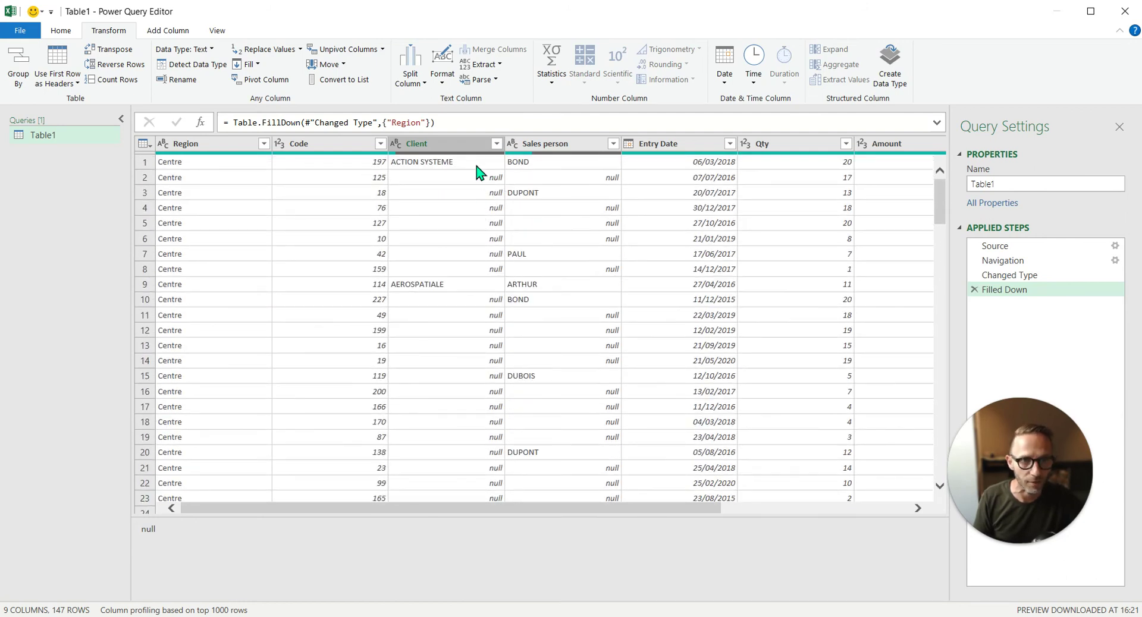
{"action": "left_click", "coordinate": [473, 164]}
{"action": "left_click", "coordinate": [463, 301]}
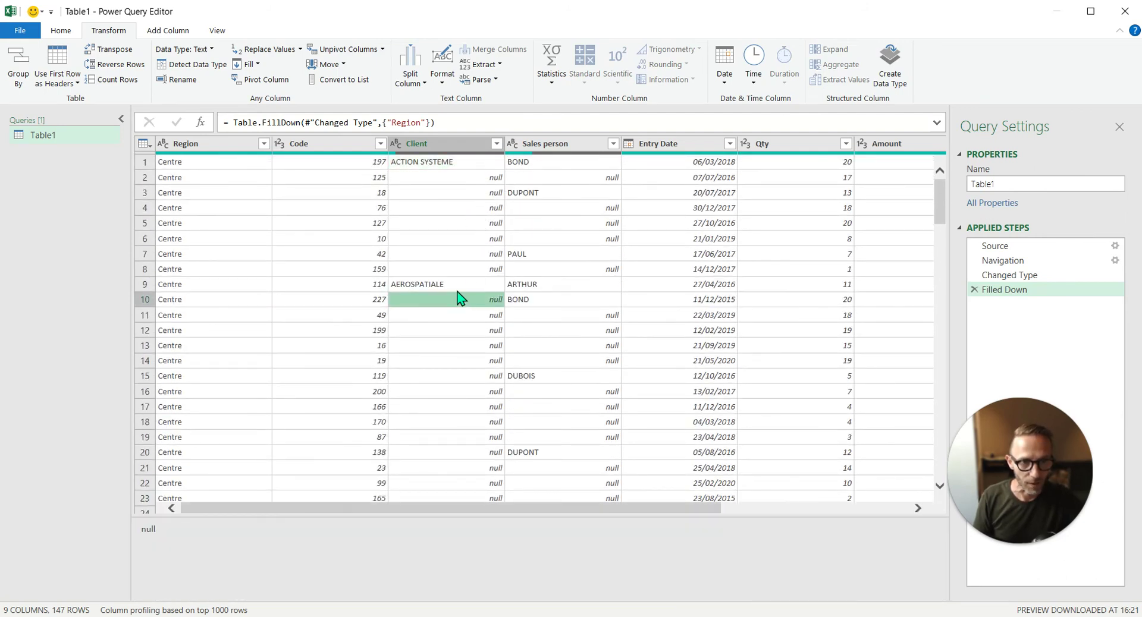
{"action": "key", "text": "Up"}
{"action": "scroll", "coordinate": [454, 327], "scroll_direction": "down", "scroll_amount": 14}
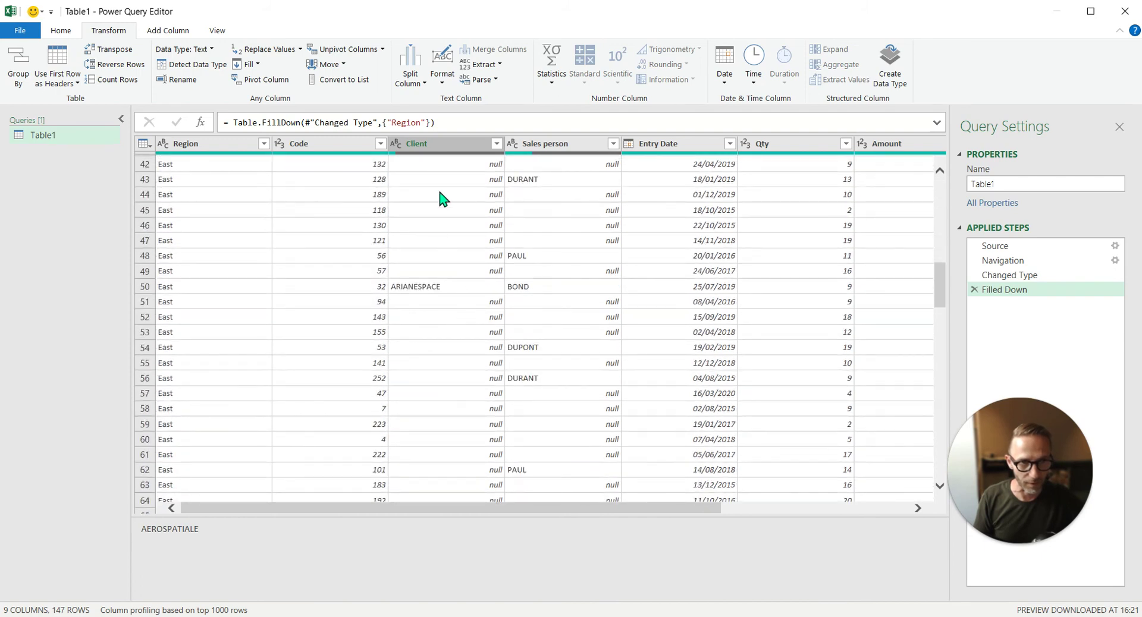
{"action": "left_click", "coordinate": [459, 144]}
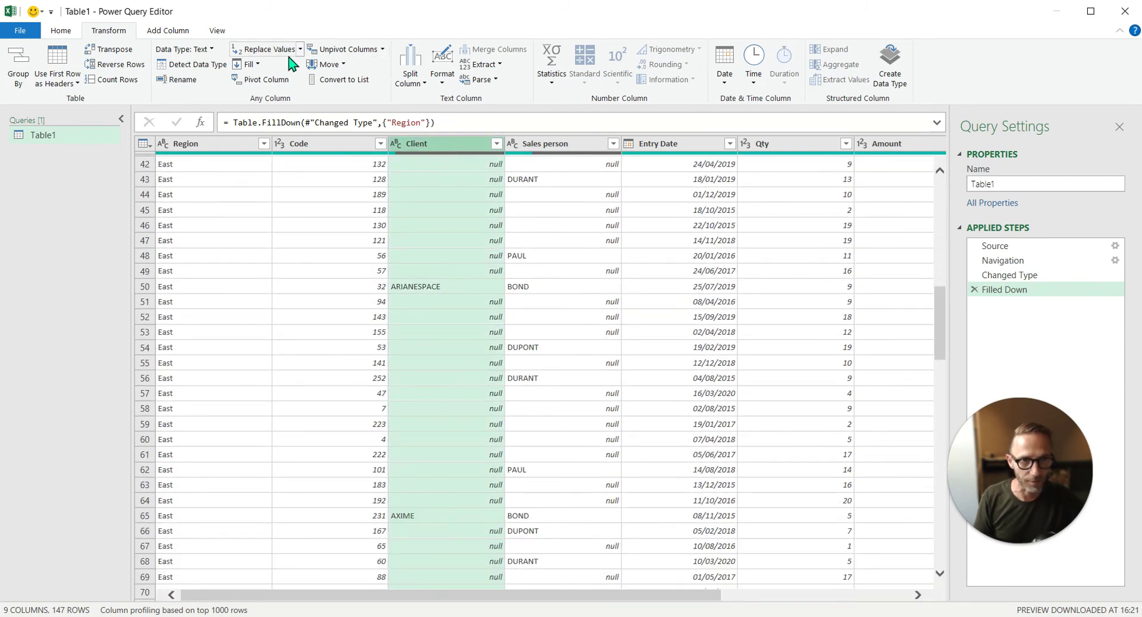
{"action": "left_click", "coordinate": [248, 64]}
{"action": "left_click", "coordinate": [262, 83]}
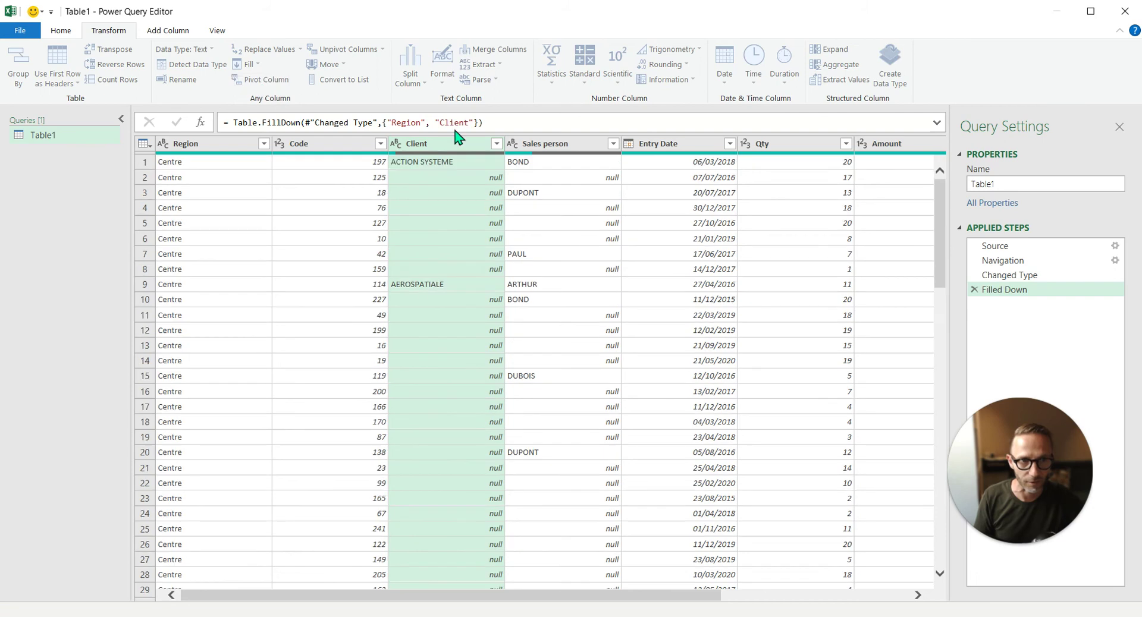
Step: Fill the Sales person column down over its null cells, then check the last rows and the column quality figures
{"action": "left_click", "coordinate": [560, 144]}
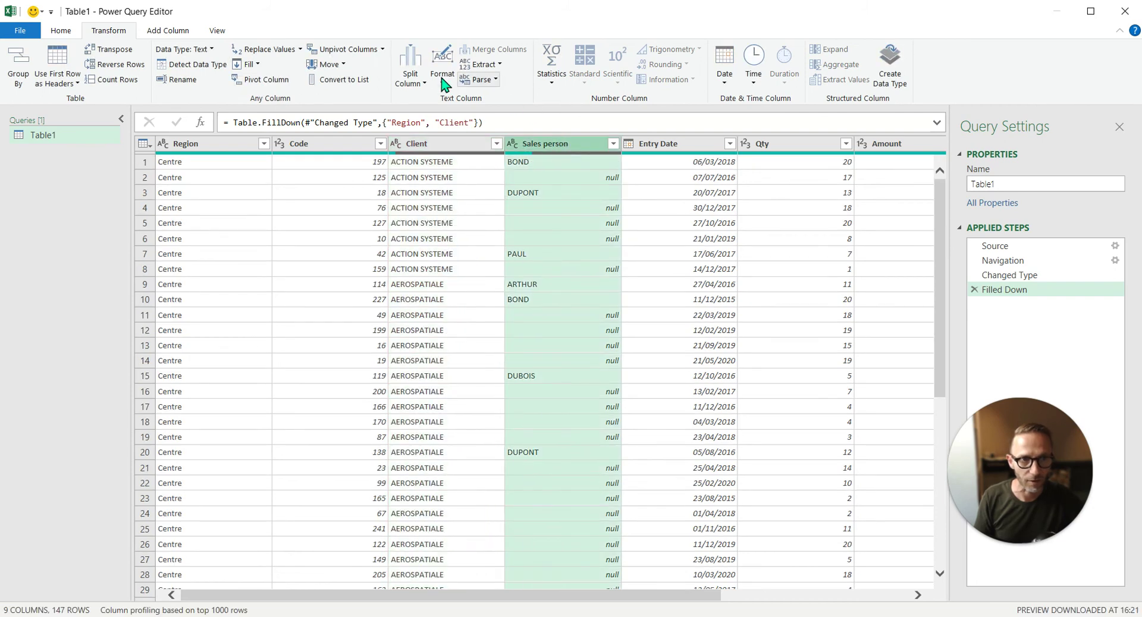
{"action": "left_click", "coordinate": [254, 65]}
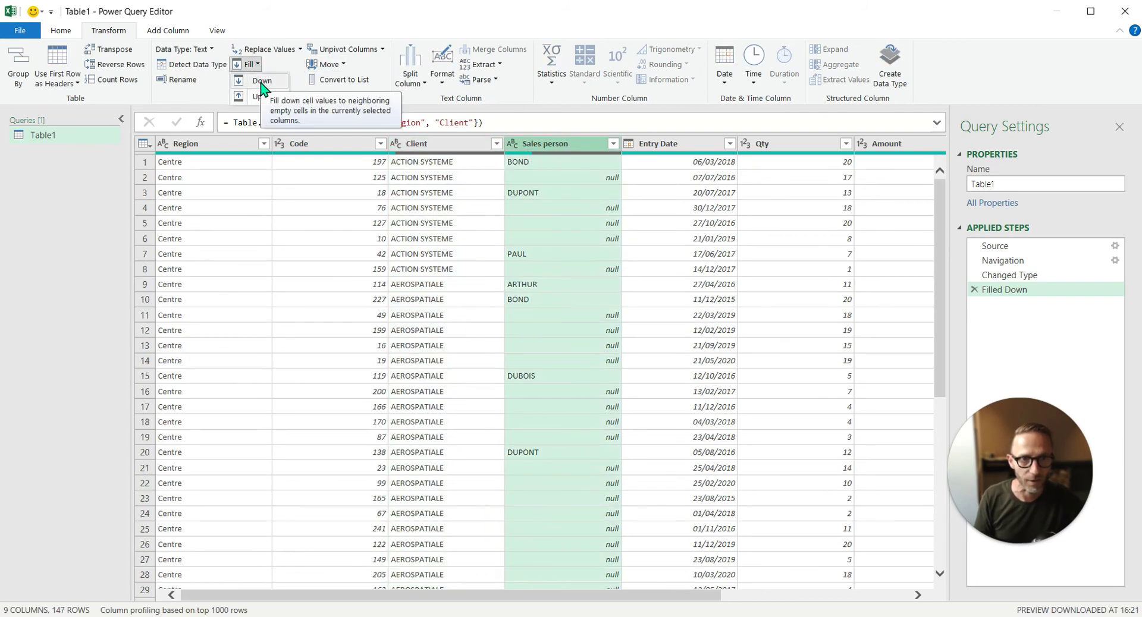
{"action": "left_click", "coordinate": [262, 83]}
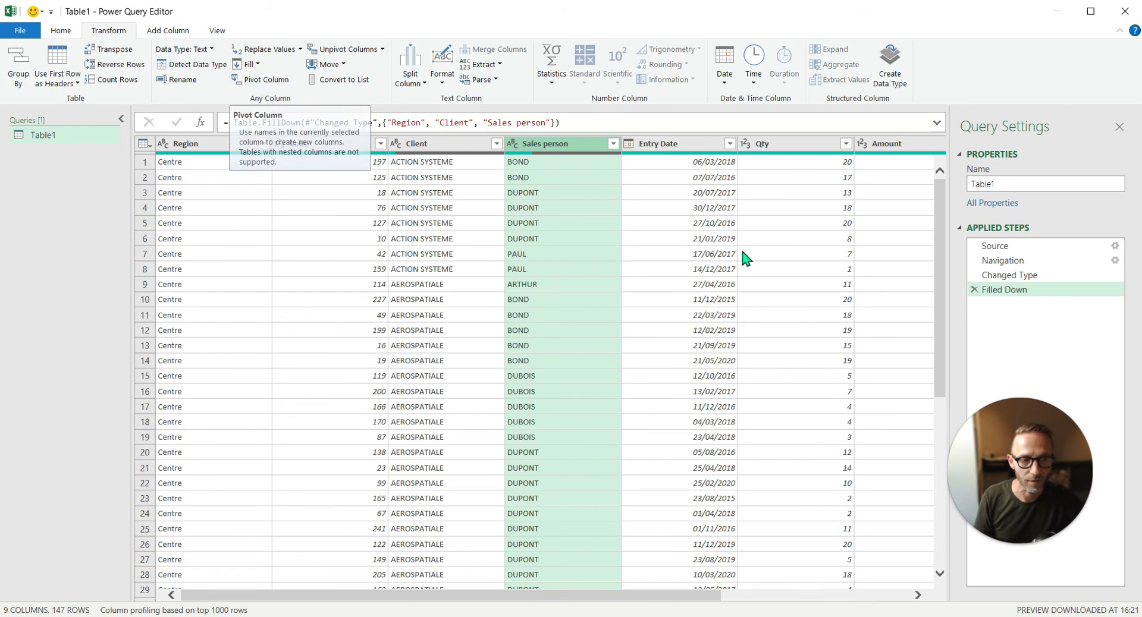
{"action": "left_click", "coordinate": [589, 269]}
{"action": "left_click", "coordinate": [662, 226]}
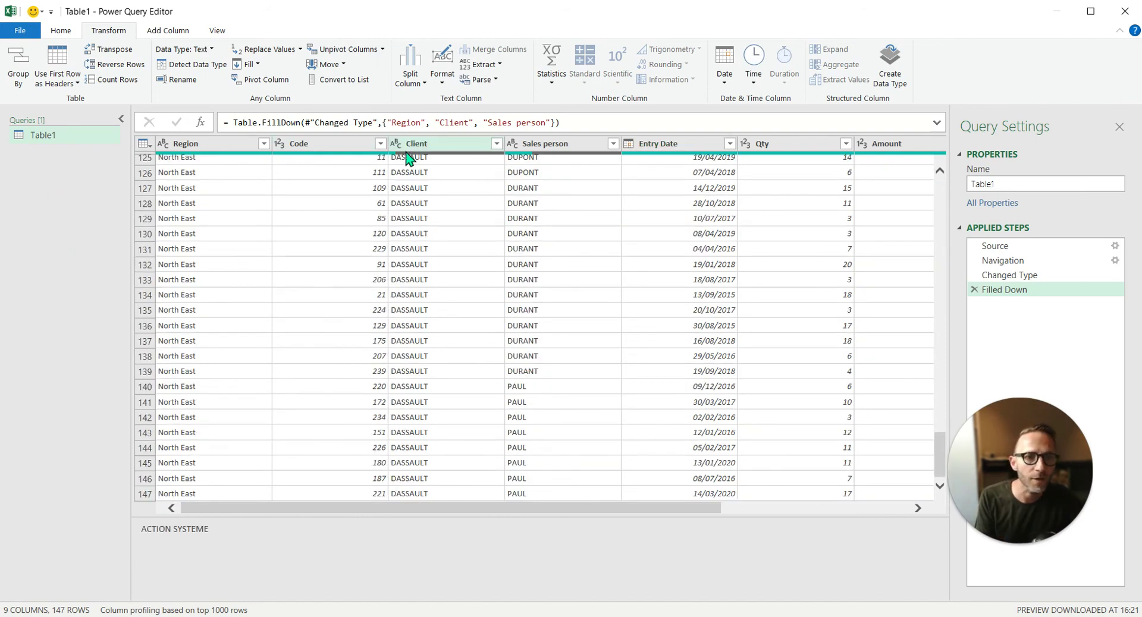
{"action": "mouse_move", "coordinate": [406, 154]}
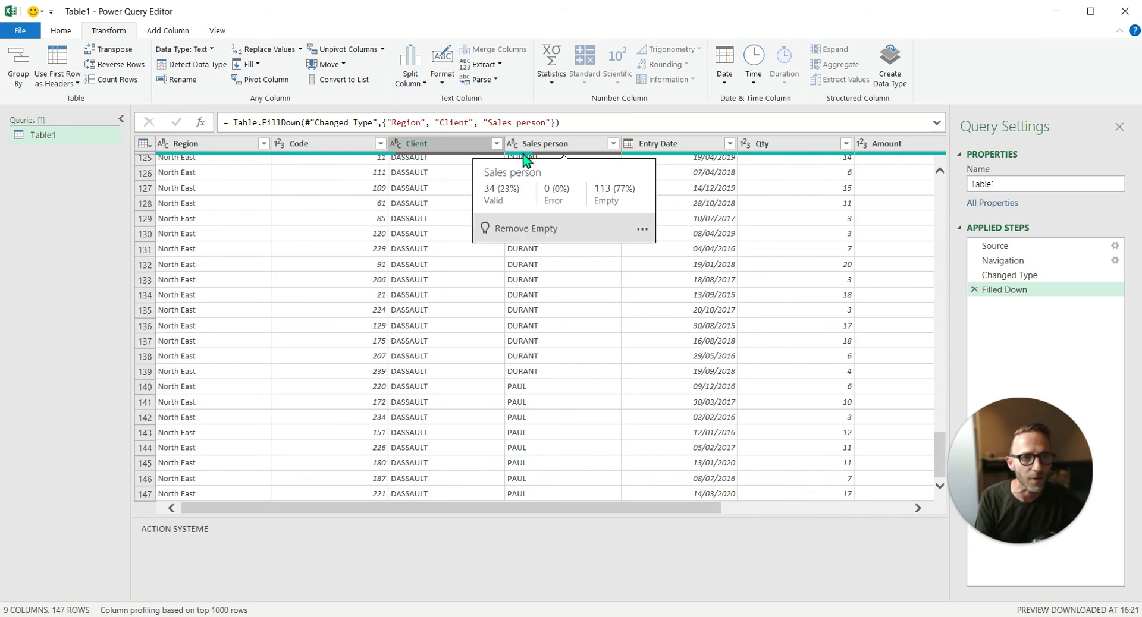
Step: Refresh the query preview and check the filled Region, Client and Sales person columns through to the last row
{"action": "left_click", "coordinate": [68, 33]}
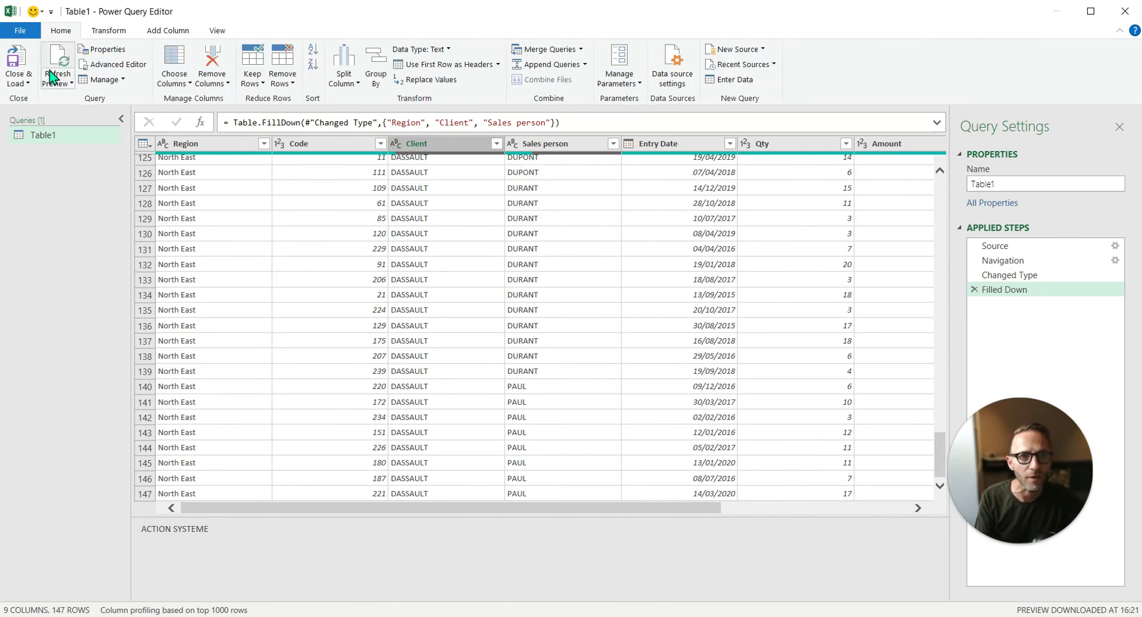
{"action": "left_click", "coordinate": [69, 59]}
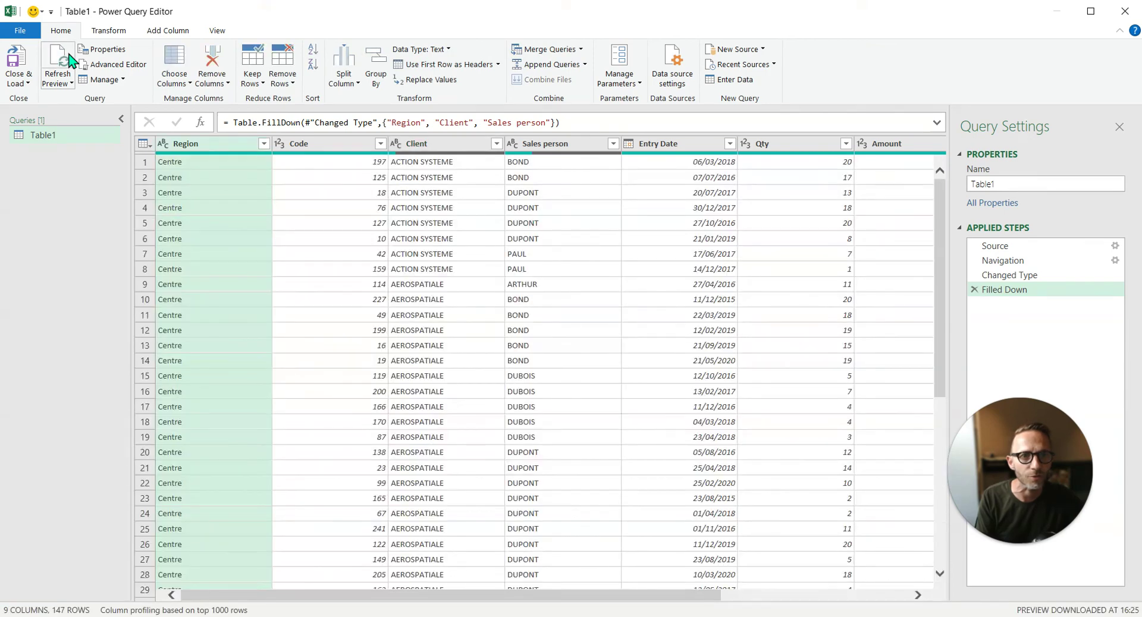
{"action": "scroll", "coordinate": [473, 277], "scroll_direction": "down", "scroll_amount": 10}
{"action": "scroll", "coordinate": [475, 283], "scroll_direction": "down", "scroll_amount": 20}
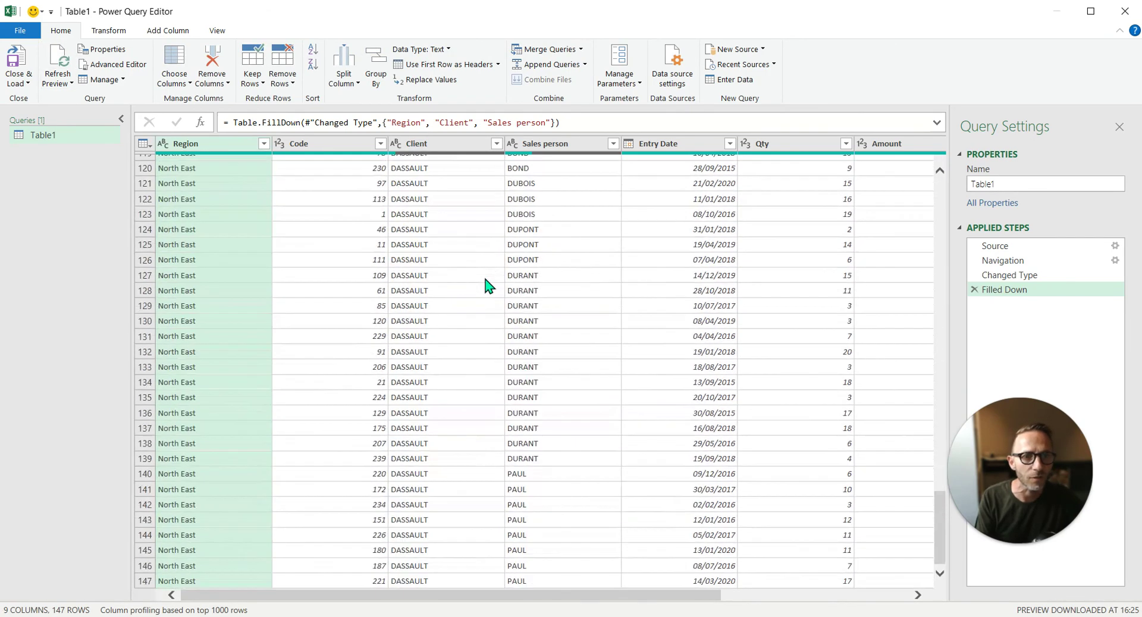
{"action": "scroll", "coordinate": [462, 464], "scroll_direction": "up", "scroll_amount": 20}
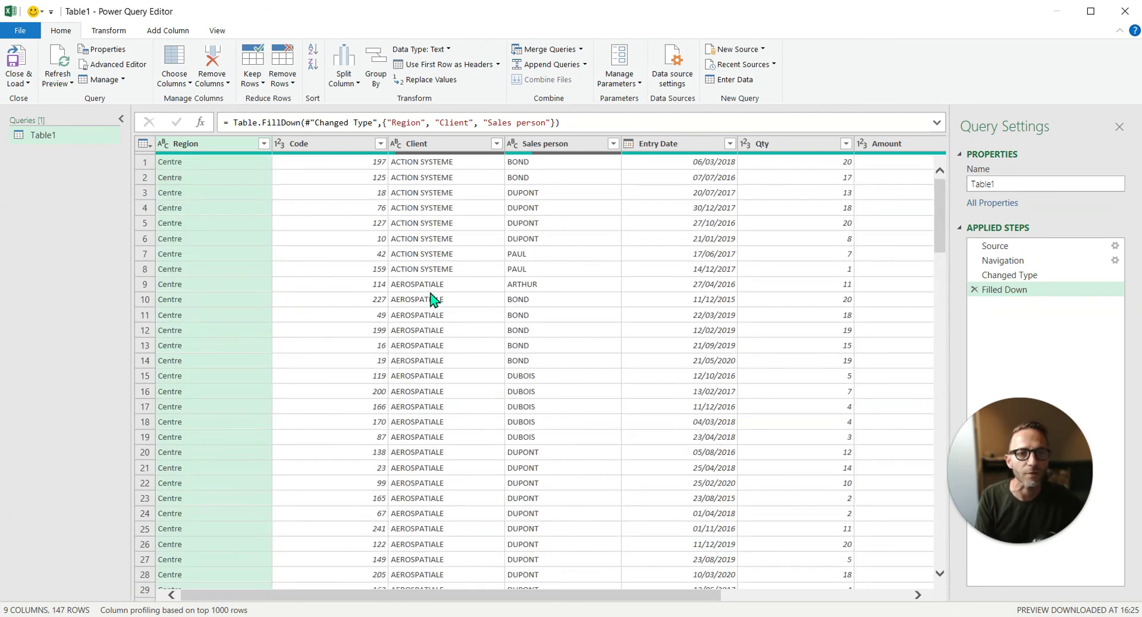
{"action": "left_click", "coordinate": [452, 299]}
{"action": "left_click", "coordinate": [467, 407]}
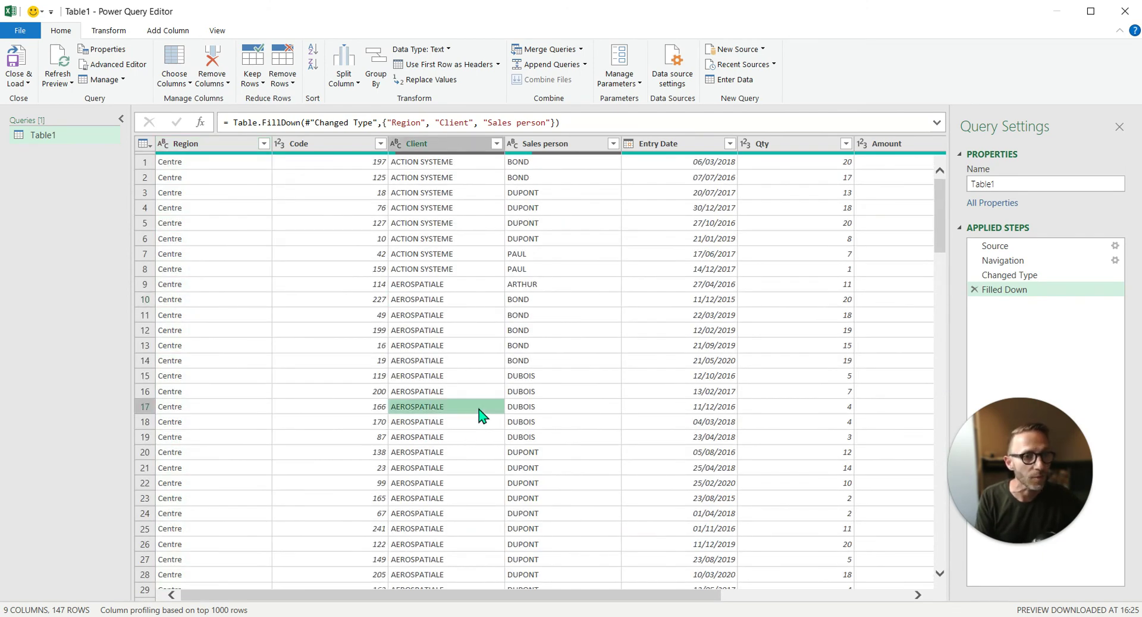
{"action": "left_click", "coordinate": [603, 240]}
{"action": "left_click", "coordinate": [582, 298]}
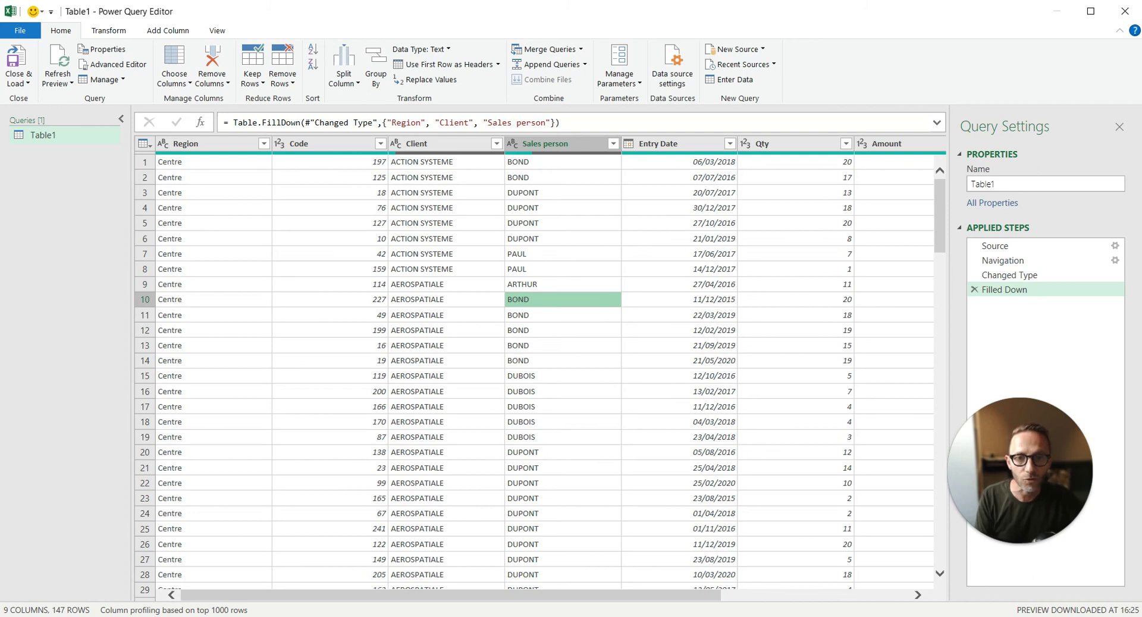
{"action": "left_click", "coordinate": [215, 300]}
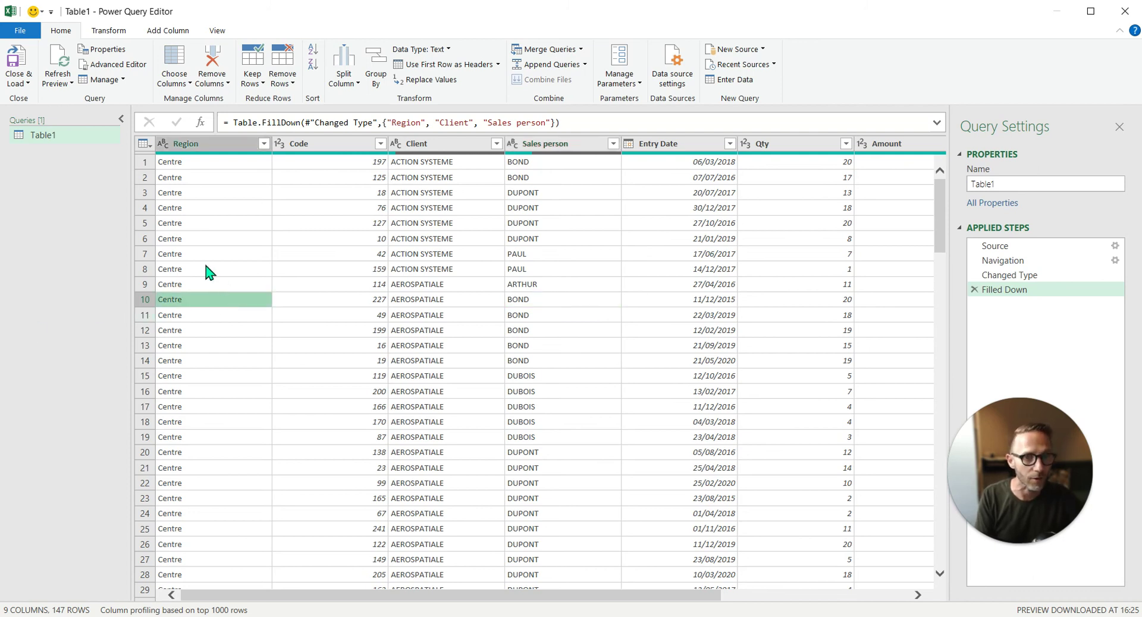
{"action": "left_click", "coordinate": [199, 225]}
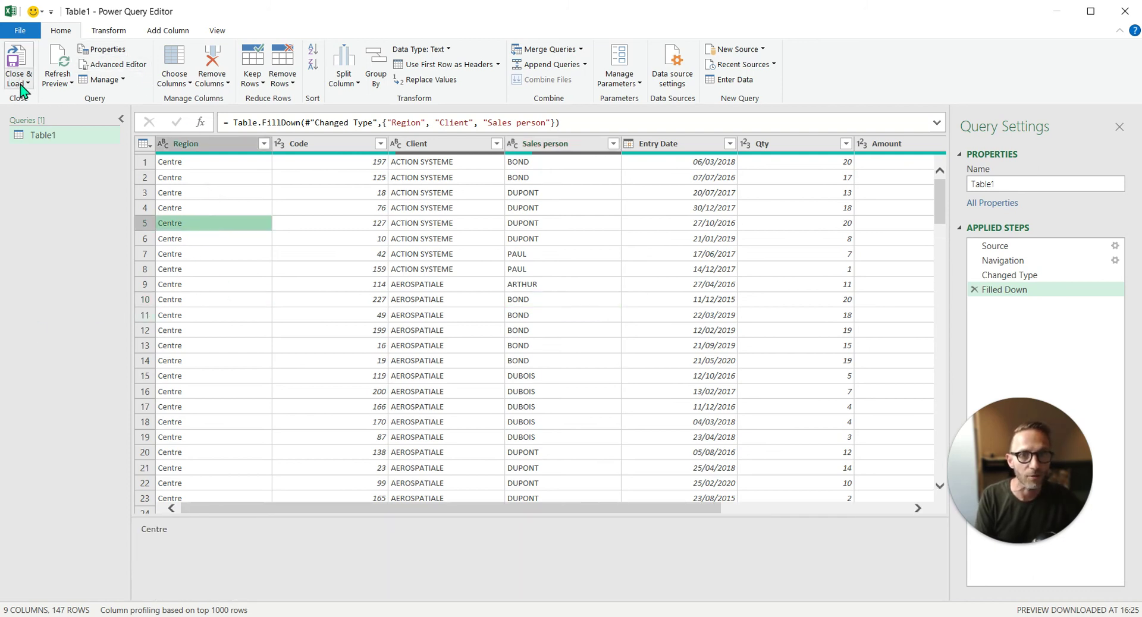
Step: Close and load the query into a new worksheet and widen the Region and Code columns
{"action": "left_click", "coordinate": [21, 84]}
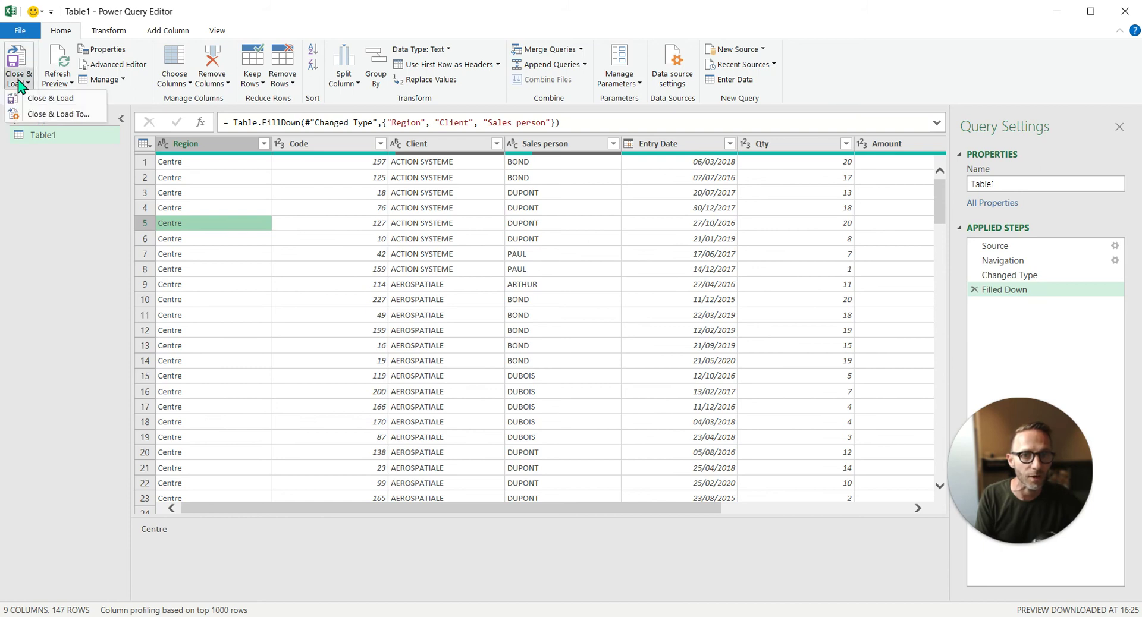
{"action": "left_click", "coordinate": [37, 100]}
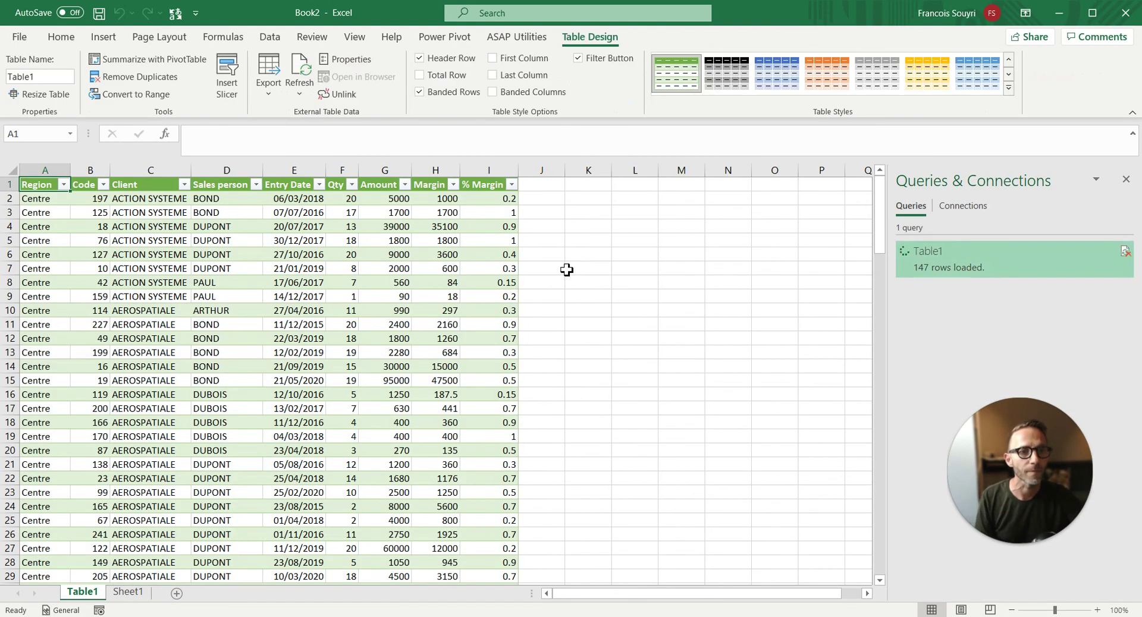
{"action": "left_click", "coordinate": [96, 212]}
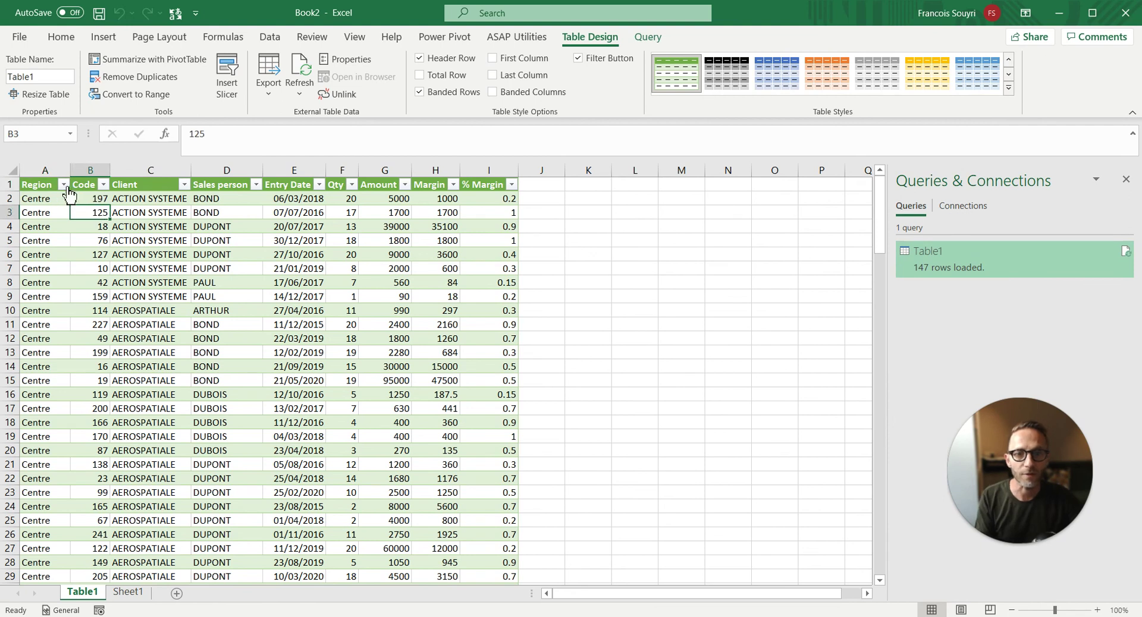
{"action": "left_click_drag", "start_coordinate": [70, 170], "coordinate": [129, 170]}
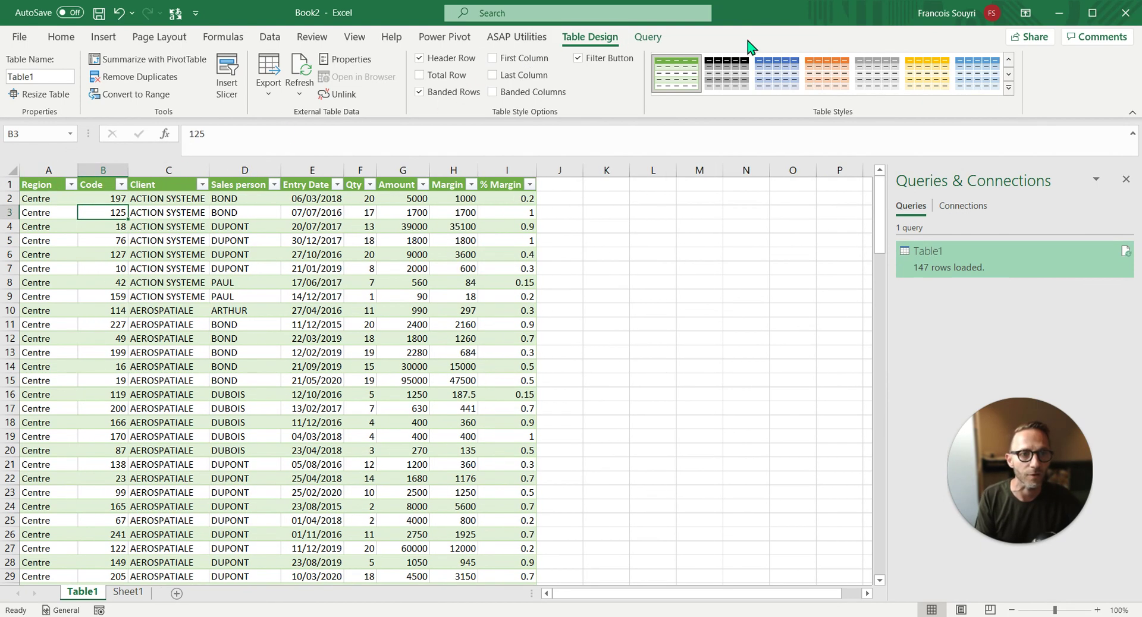
Step: Apply the blue banded table style to the loaded table and check the filled Client values farther down
{"action": "left_click", "coordinate": [770, 83]}
{"action": "left_click", "coordinate": [101, 338]}
{"action": "scroll", "coordinate": [115, 287], "scroll_direction": "down", "scroll_amount": 16}
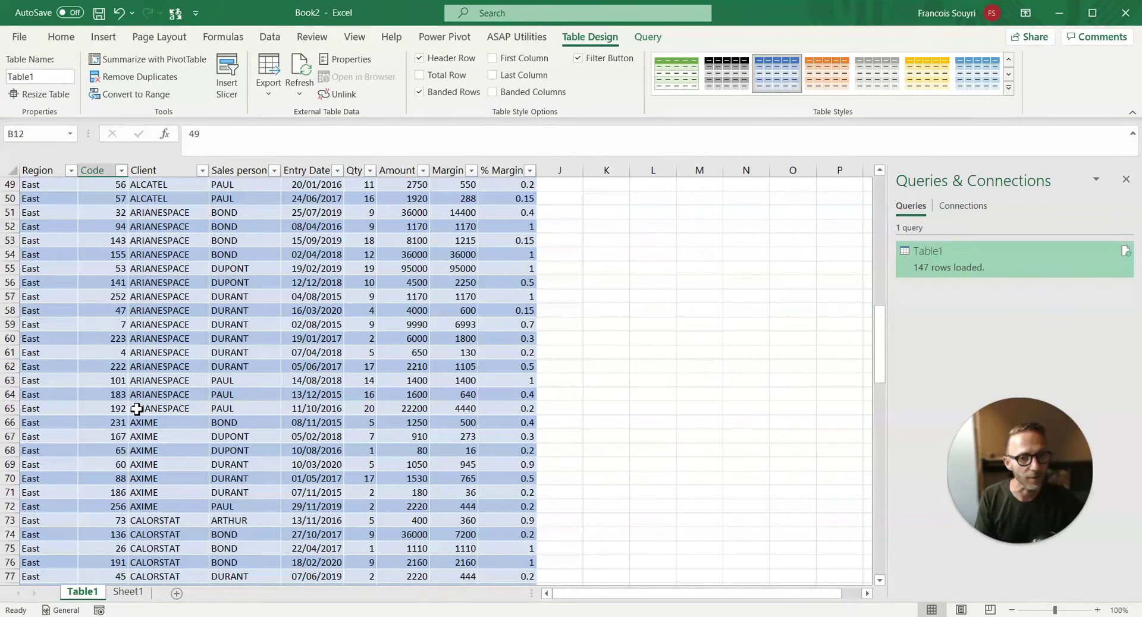
{"action": "left_click", "coordinate": [137, 409]}
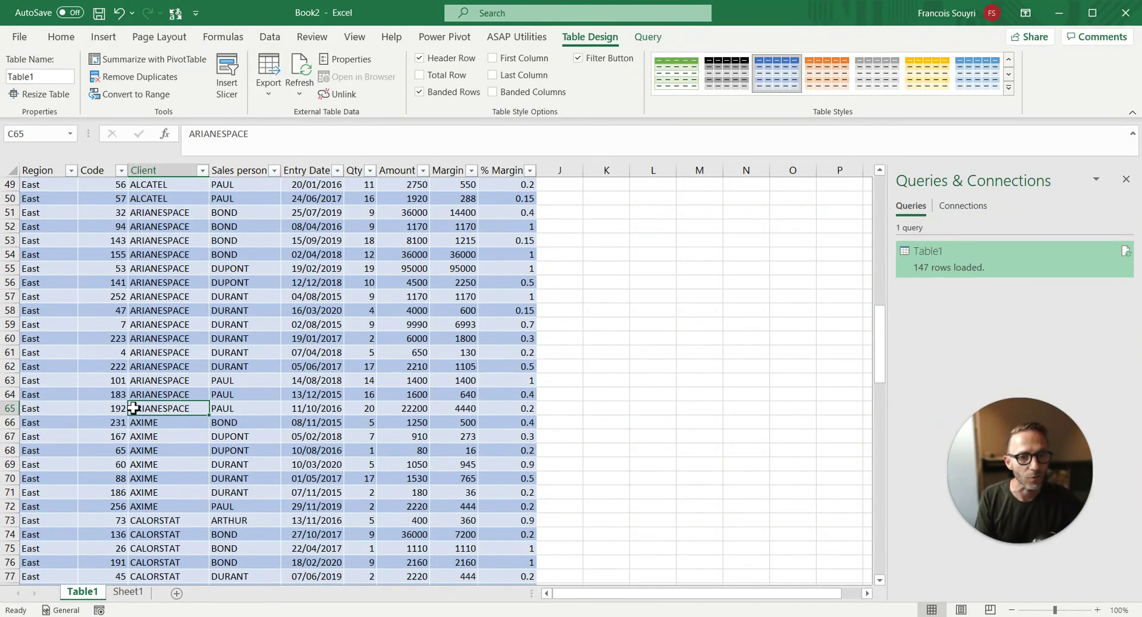
{"action": "left_click", "coordinate": [135, 365]}
{"action": "left_click", "coordinate": [168, 314]}
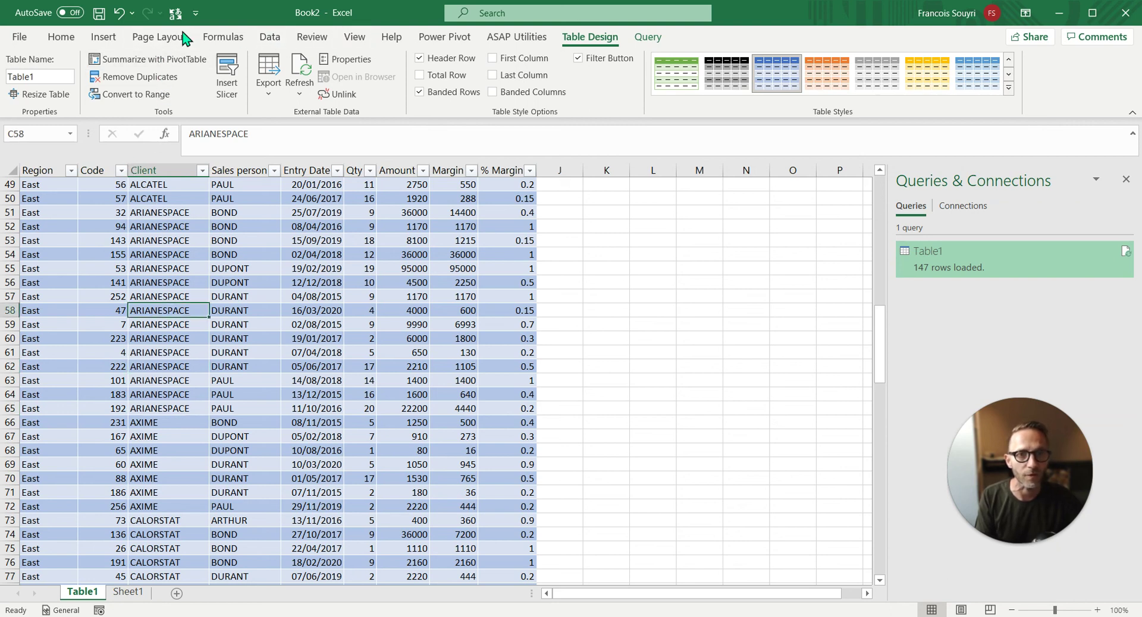
Step: Create a PivotTable from Table1 on a new worksheet
{"action": "left_click", "coordinate": [117, 40]}
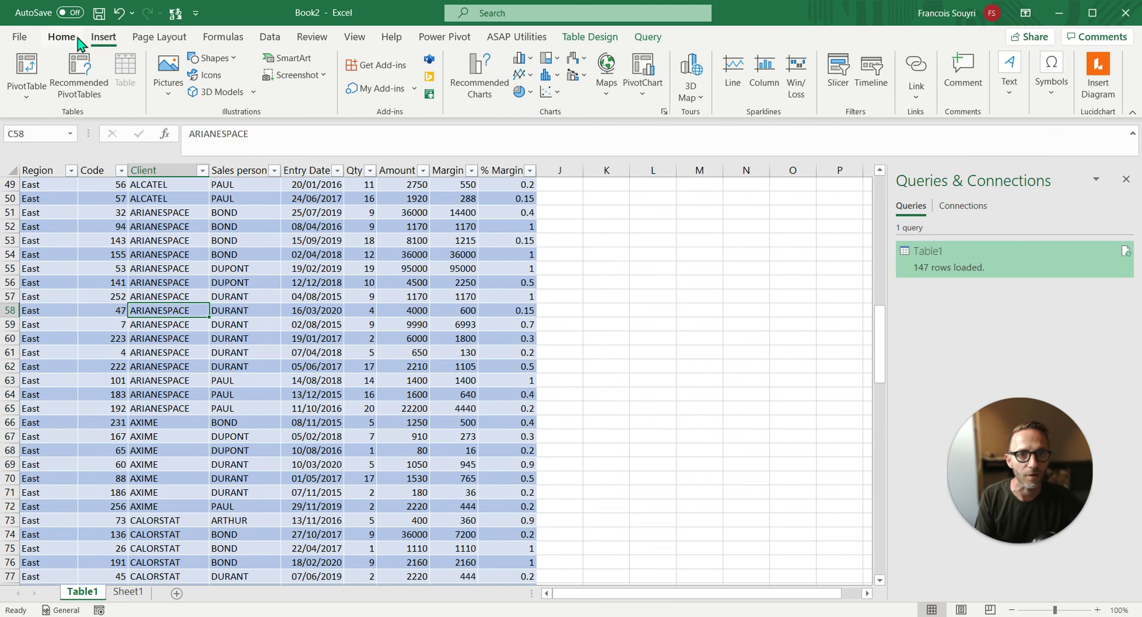
{"action": "left_click", "coordinate": [32, 94]}
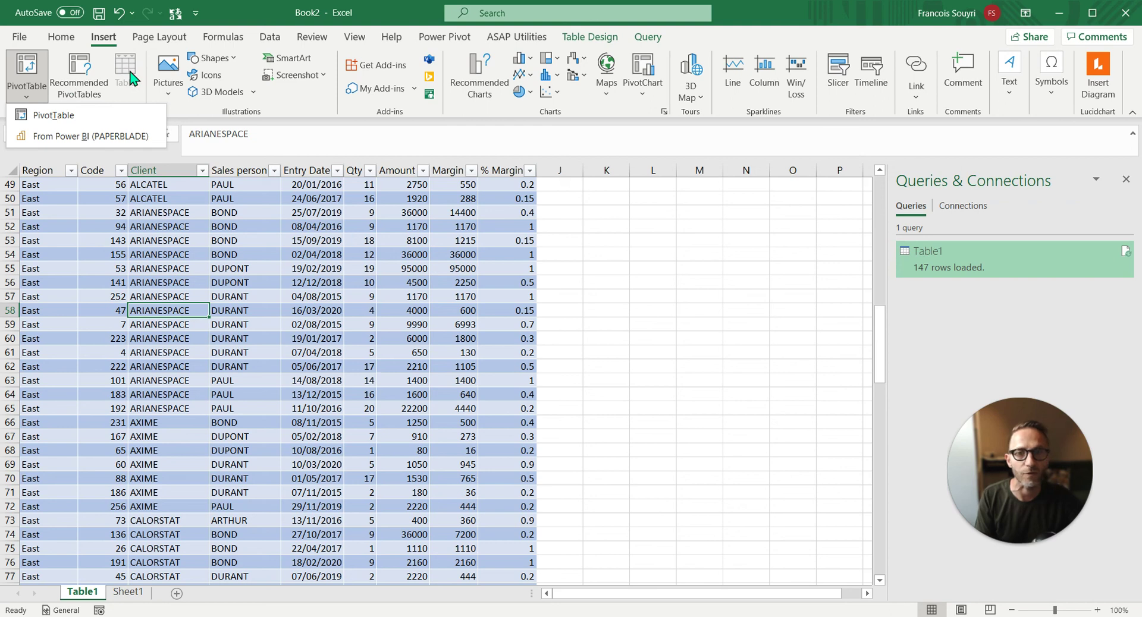
{"action": "left_click", "coordinate": [129, 71]}
{"action": "left_click", "coordinate": [26, 91]}
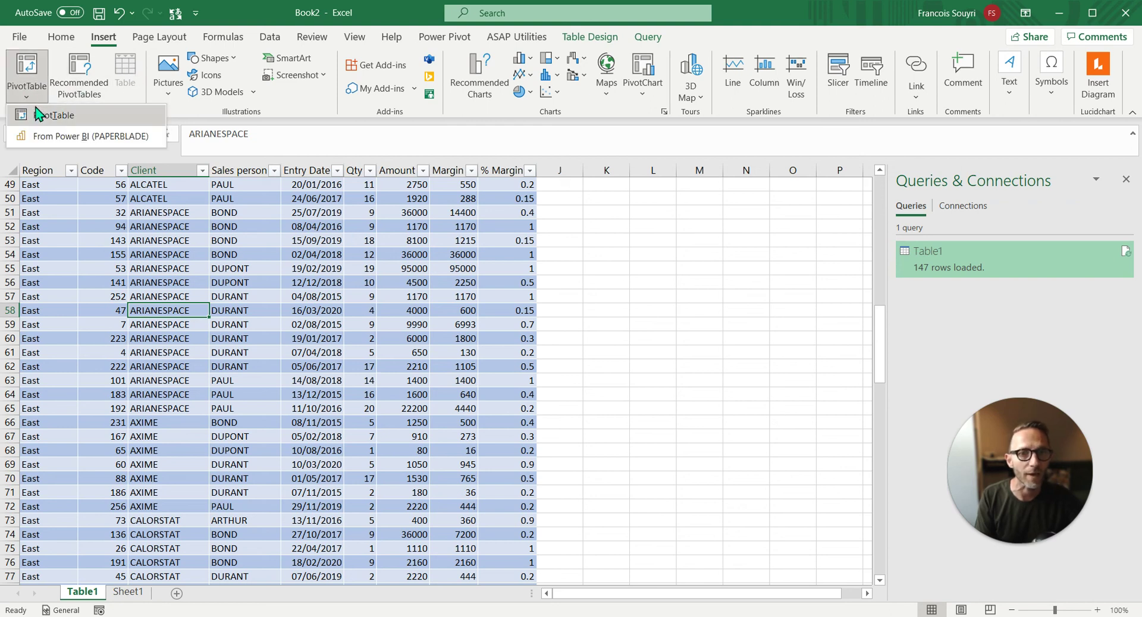
{"action": "left_click", "coordinate": [52, 115]}
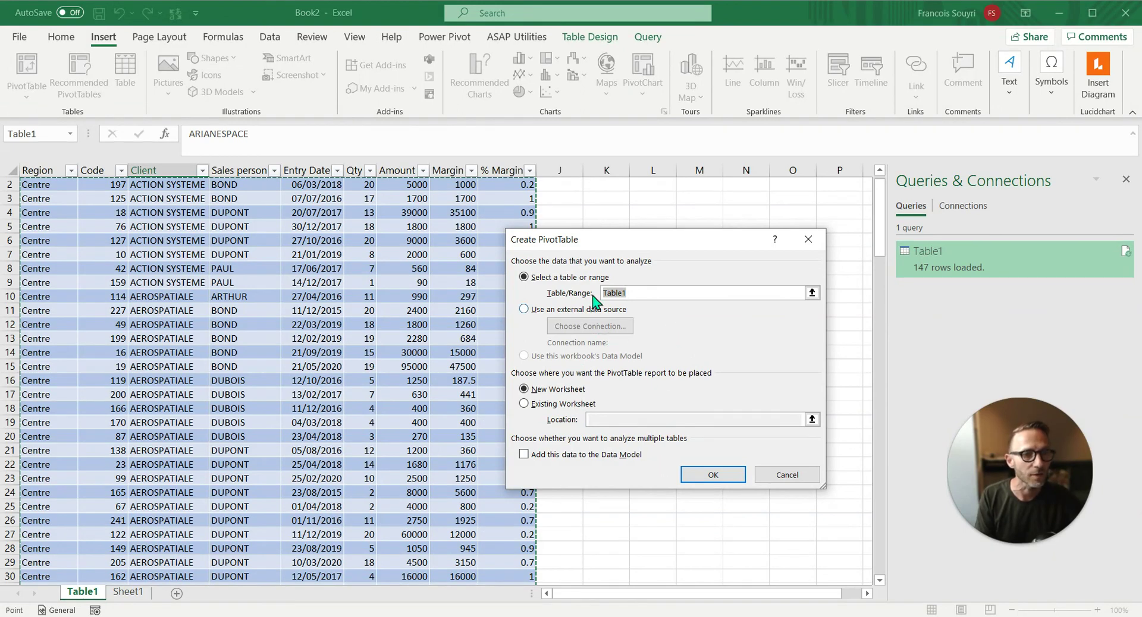
{"action": "left_click", "coordinate": [713, 475]}
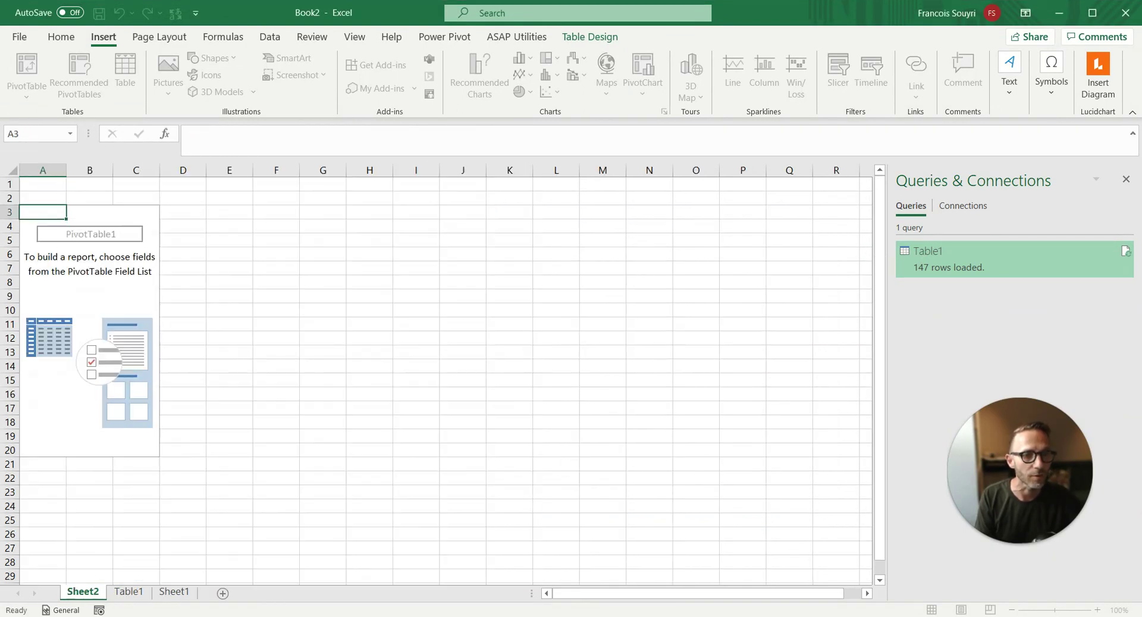
Step: Build the PivotTable with Region and Client as rows and the sum of Amount as values, then check the amounts
{"action": "left_click", "coordinate": [100, 250]}
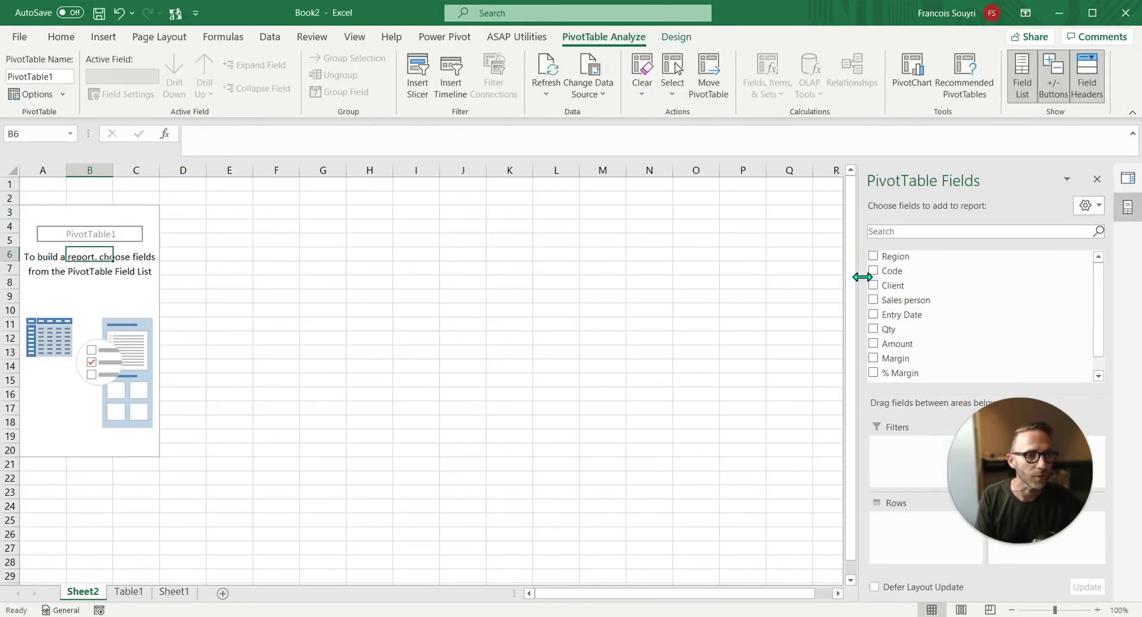
{"action": "left_click", "coordinate": [874, 257]}
{"action": "left_click", "coordinate": [874, 285]}
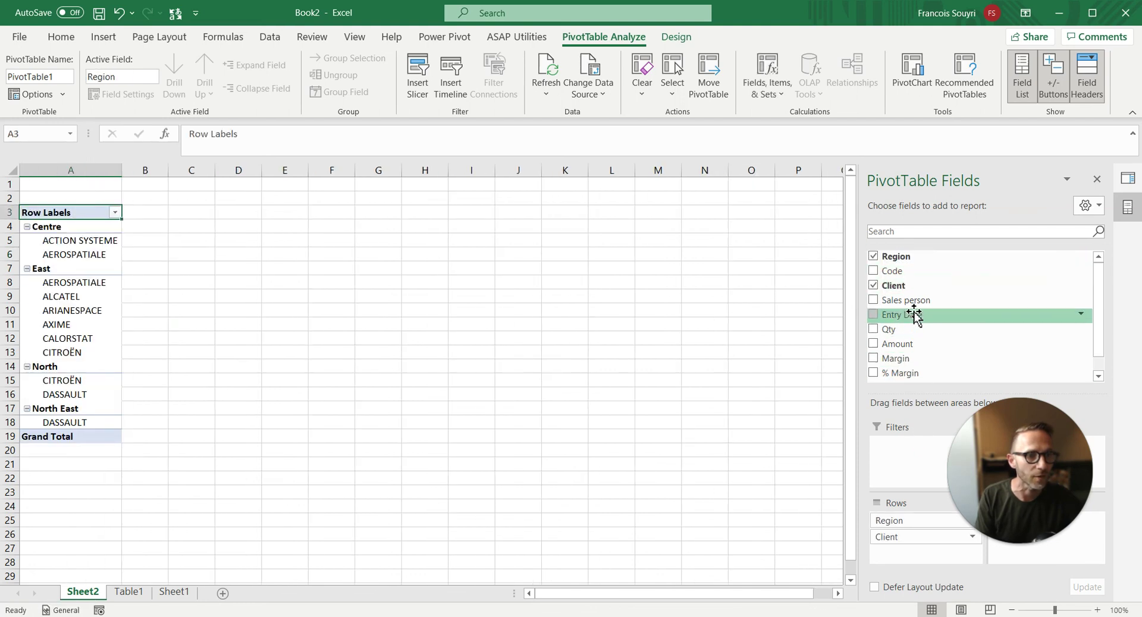
{"action": "mouse_move", "coordinate": [901, 344]}
{"action": "left_mouse_down"}
{"action": "mouse_move", "coordinate": [831, 488]}
{"action": "mouse_move", "coordinate": [1082, 553]}
{"action": "mouse_move", "coordinate": [1082, 534]}
{"action": "mouse_move", "coordinate": [1091, 548]}
{"action": "mouse_move", "coordinate": [919, 342]}
{"action": "left_mouse_up"}
{"action": "left_click_drag", "start_coordinate": [973, 454], "coordinate": [628, 468]}
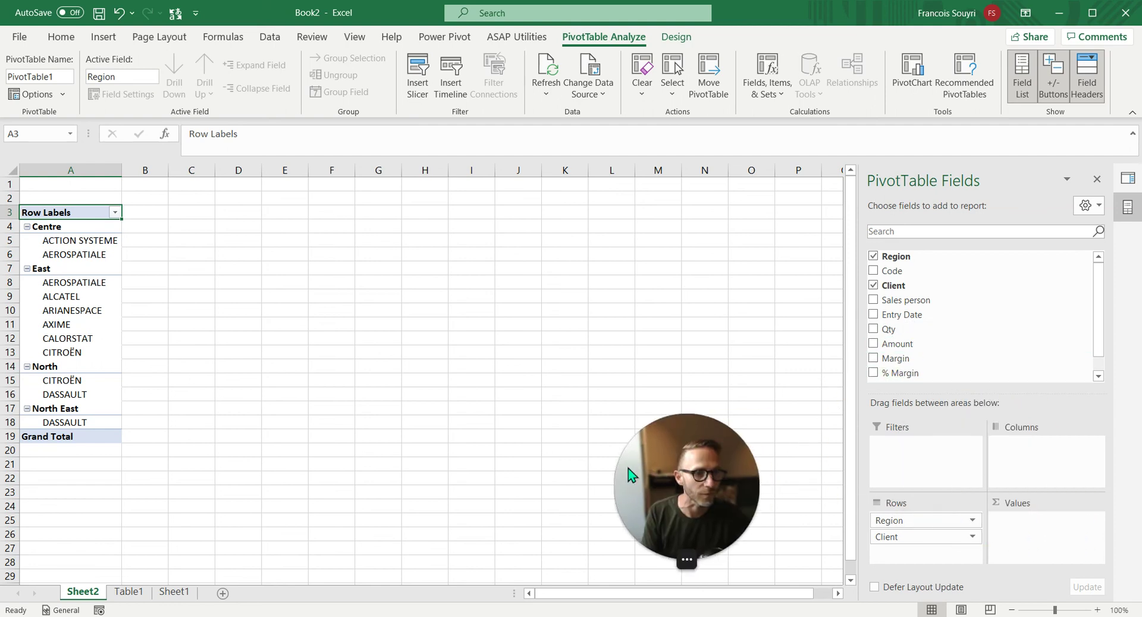
{"action": "left_click_drag", "start_coordinate": [913, 346], "coordinate": [1008, 524]}
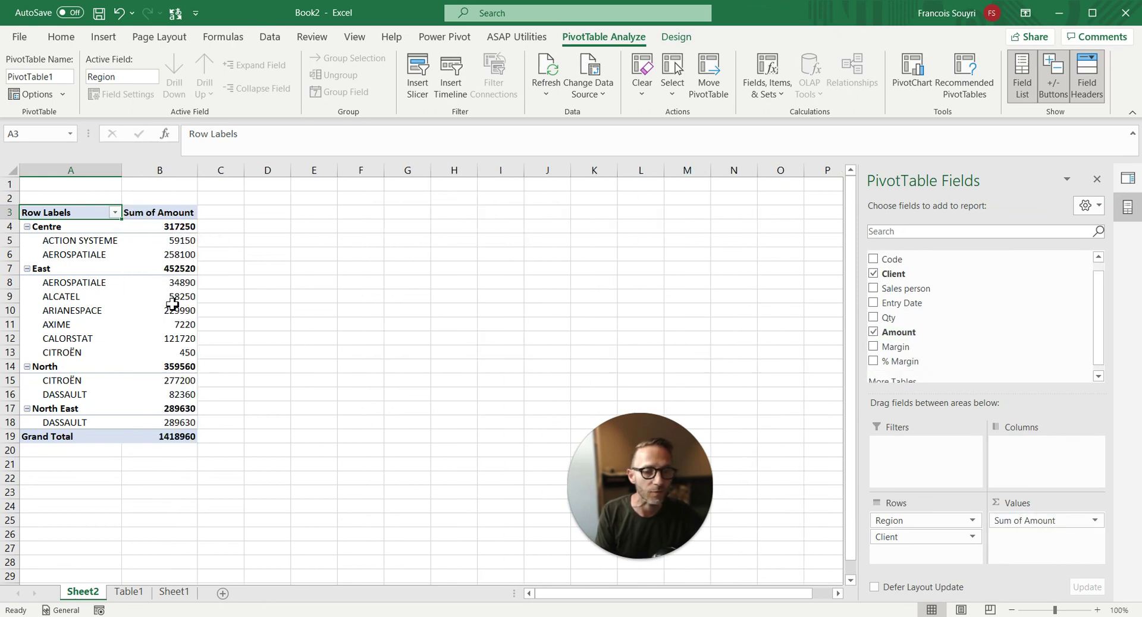
{"action": "mouse_move", "coordinate": [172, 304]}
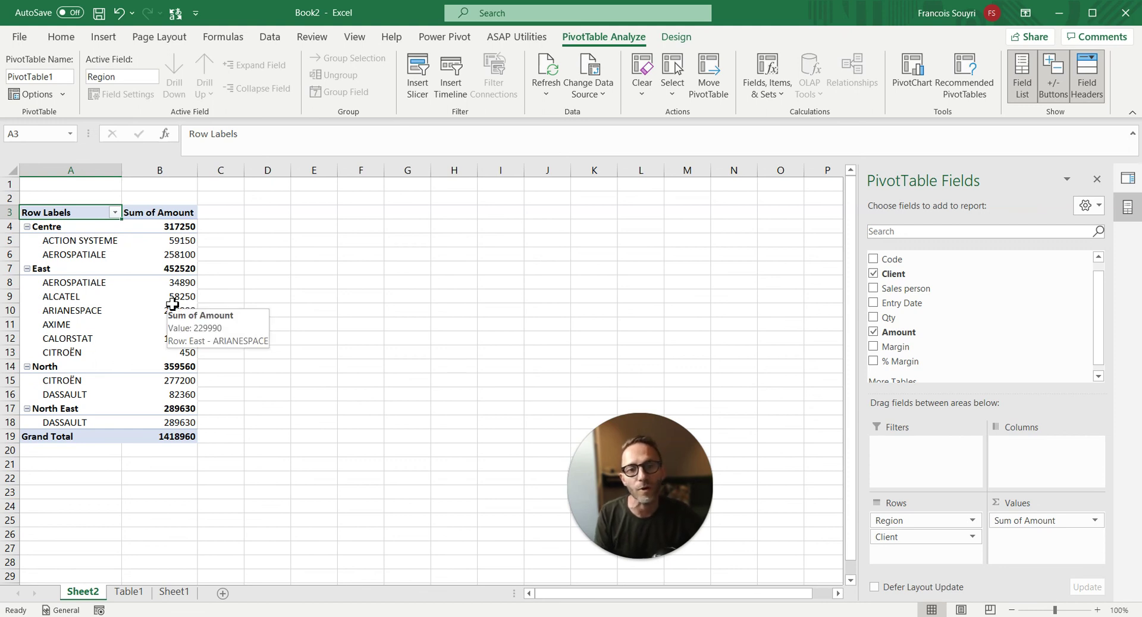
{"action": "mouse_move", "coordinate": [165, 246]}
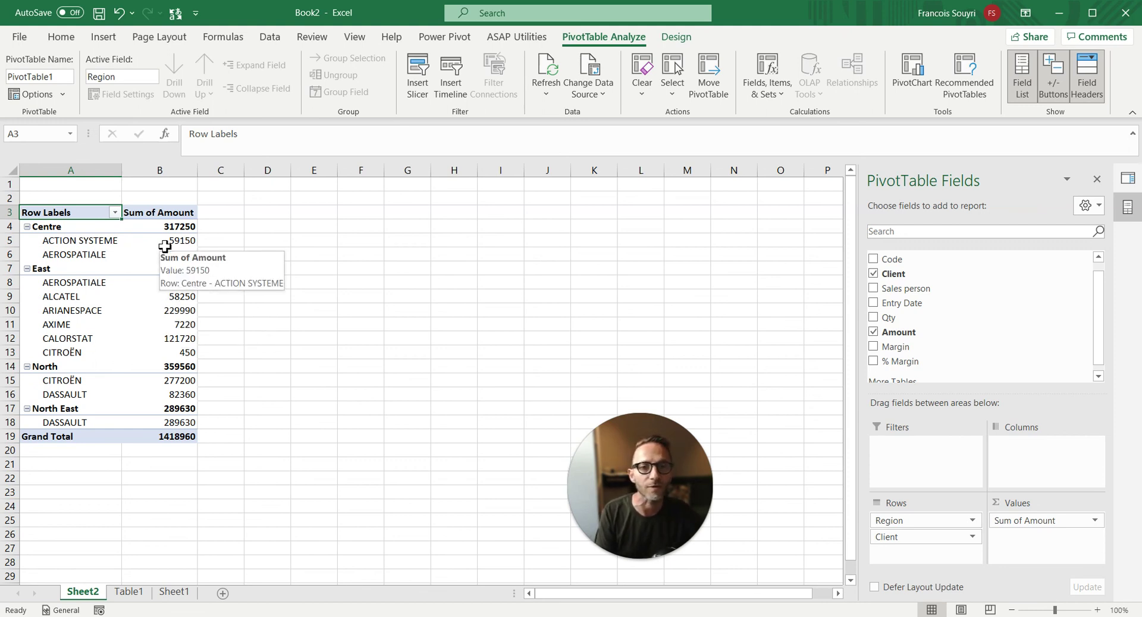
{"action": "left_click", "coordinate": [170, 323]}
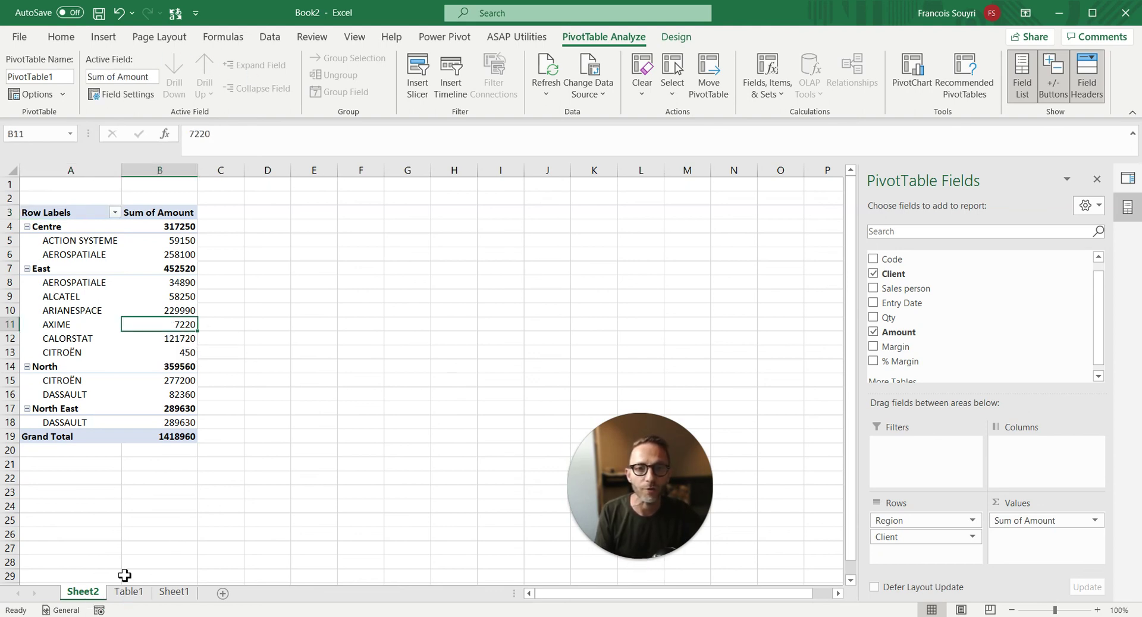
Step: Switch to the browser and view the Before and After tables on the How to "fix" dirty Excel data using PowerQuery page
{"action": "key", "text": "alt+Tab"}
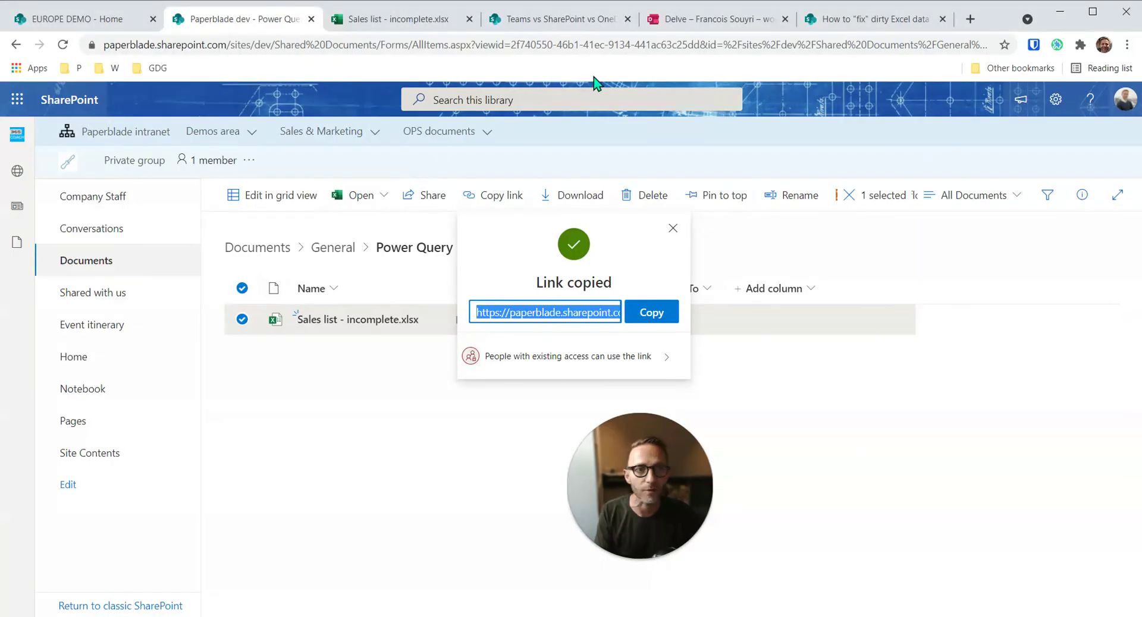
{"action": "left_click", "coordinate": [868, 20]}
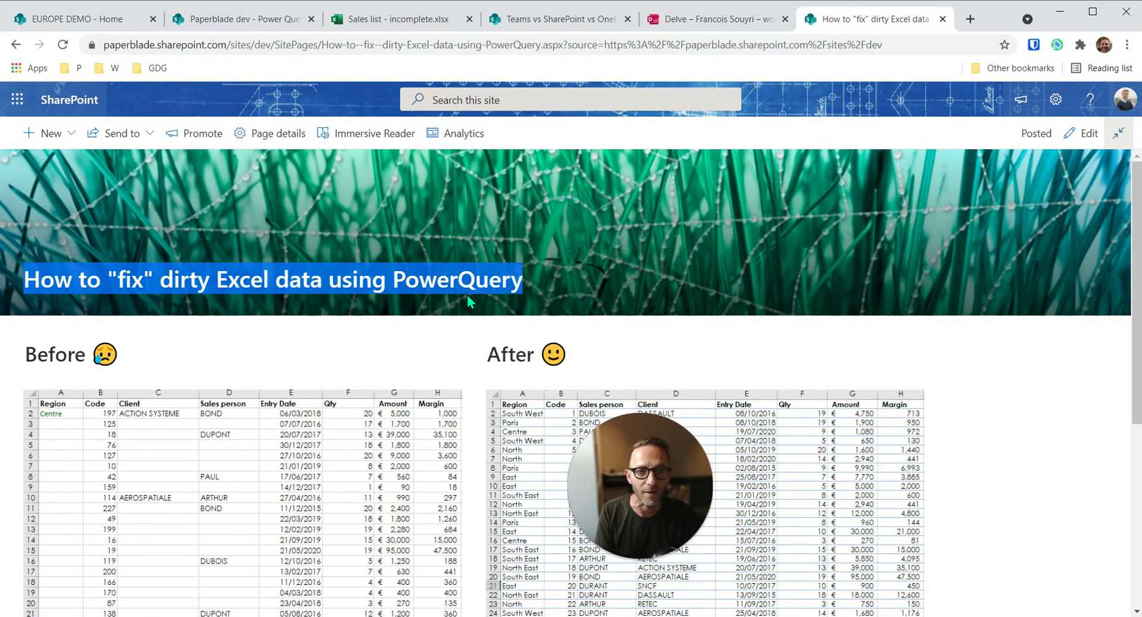
{"action": "scroll", "coordinate": [586, 287], "scroll_direction": "down", "scroll_amount": 3}
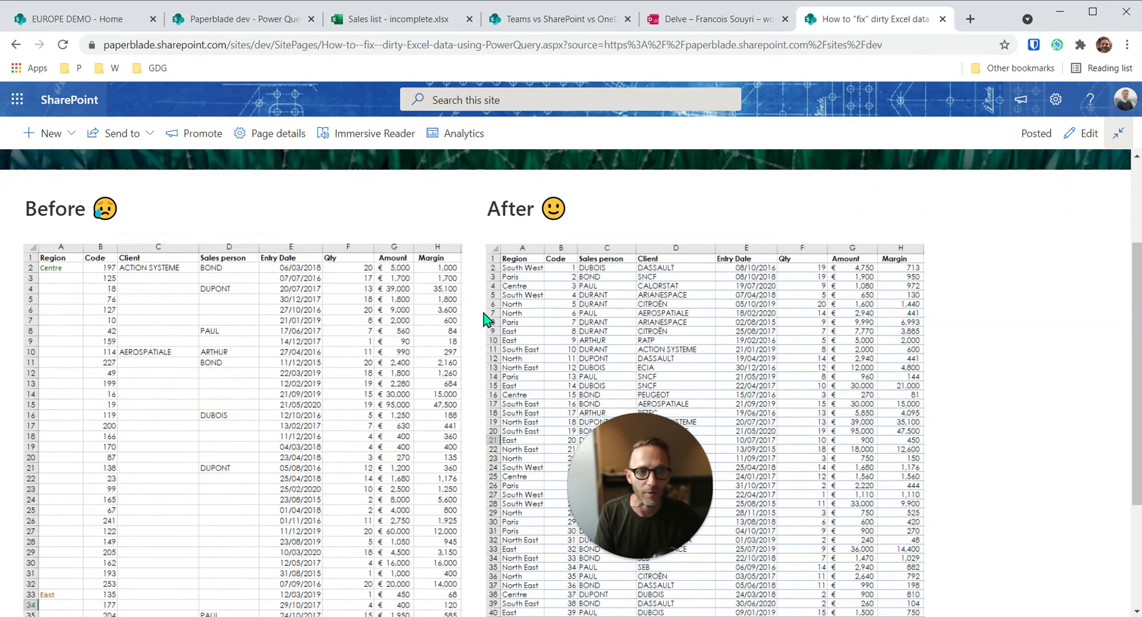